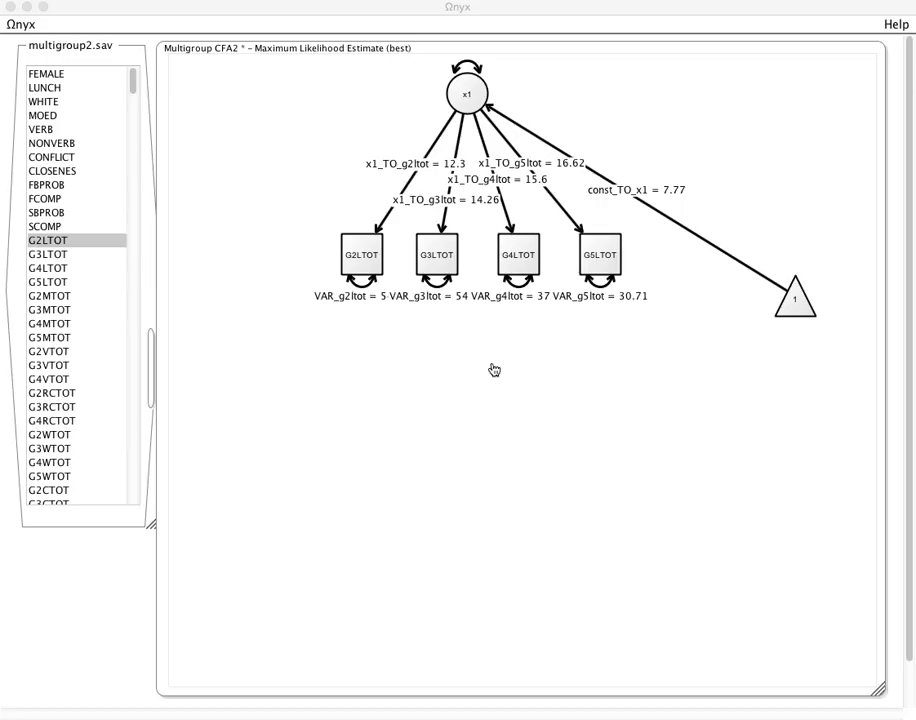
Step: Nudge x1 right, shift G2LTOT, G3LTOT and G4LTOT left, and move G5LTOT right
{"action": "left_click_drag", "start_coordinate": [465, 96], "coordinate": [472, 92]}
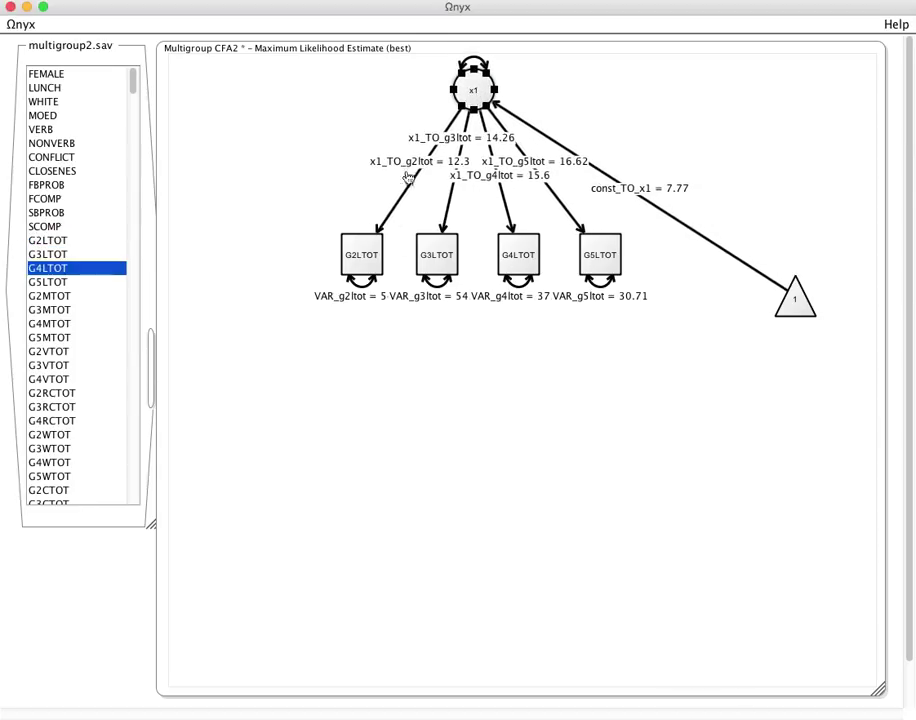
{"action": "left_click_drag", "start_coordinate": [360, 262], "coordinate": [327, 262]}
{"action": "left_click_drag", "start_coordinate": [430, 260], "coordinate": [422, 268]}
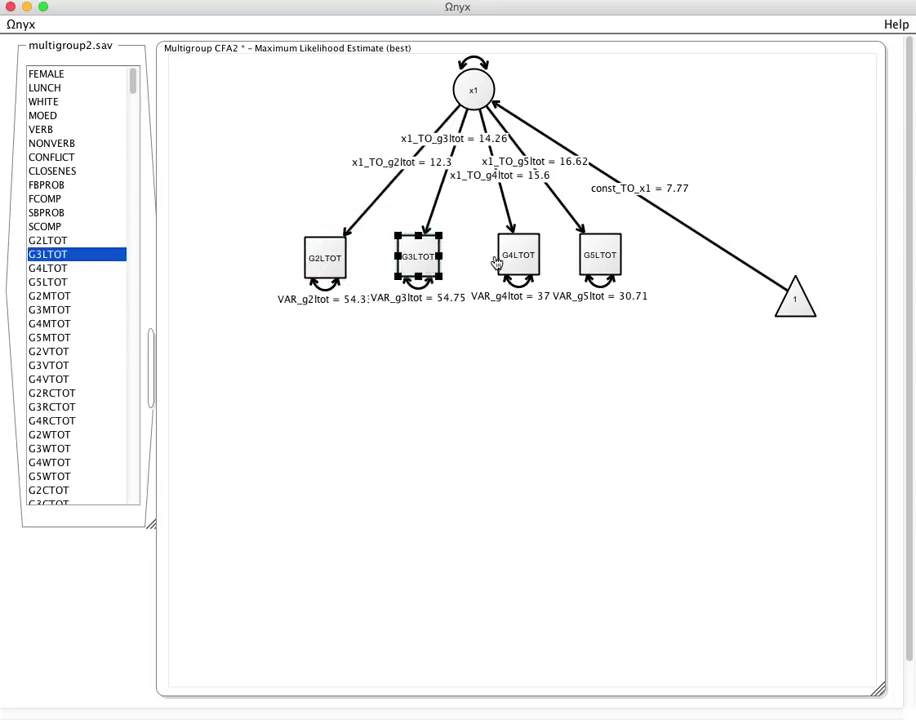
{"action": "left_click_drag", "start_coordinate": [517, 256], "coordinate": [507, 265]}
{"action": "left_click", "coordinate": [600, 264]}
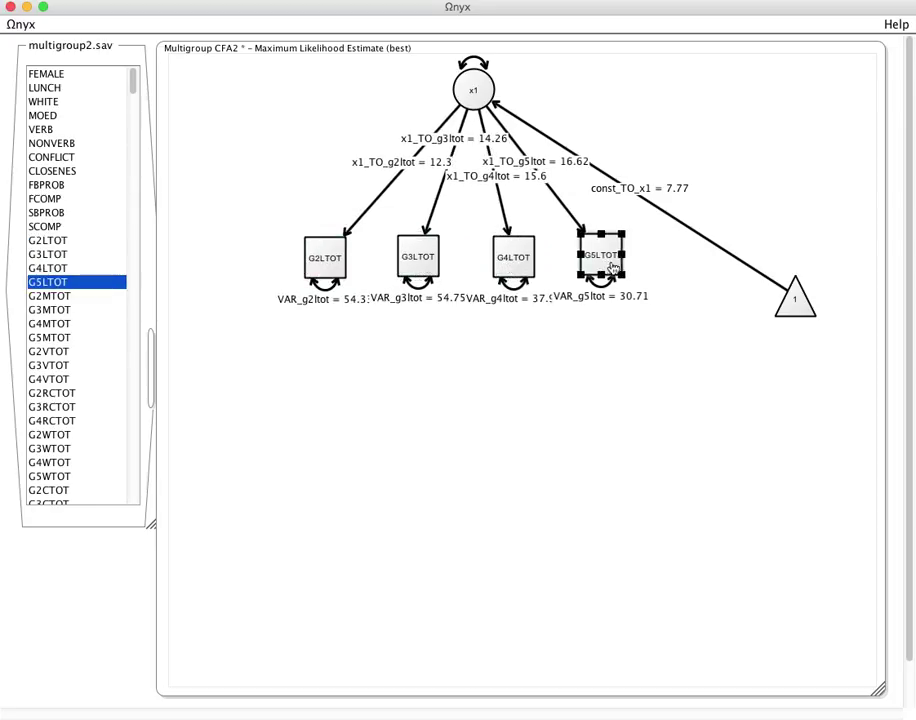
{"action": "left_click_drag", "start_coordinate": [613, 268], "coordinate": [624, 270]}
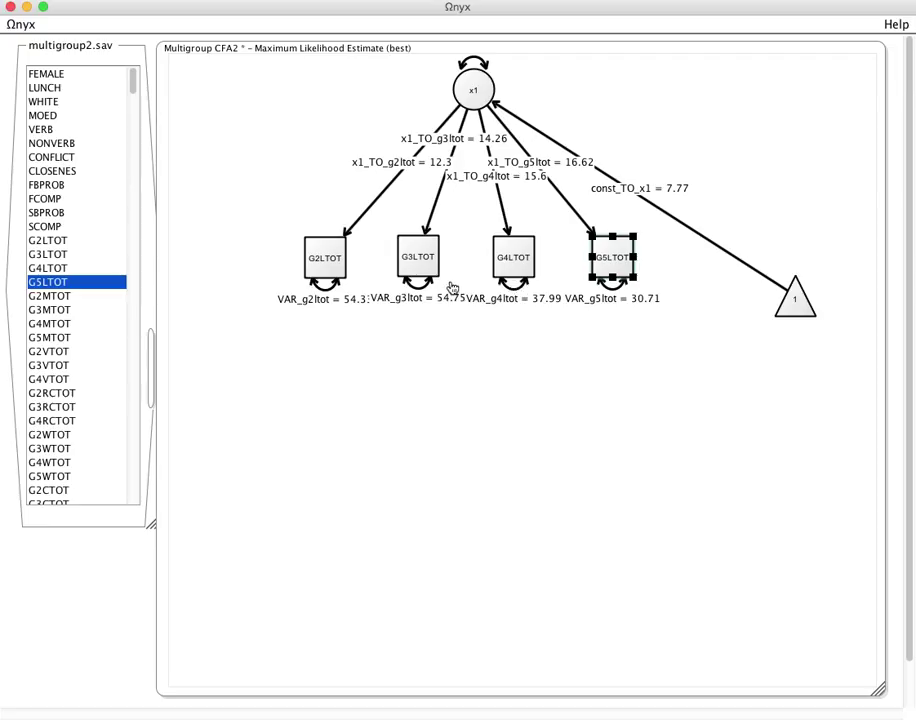
Step: Rename the G2LTOT and G3LTOT loadings from x1 to a and b
{"action": "left_click", "coordinate": [378, 205]}
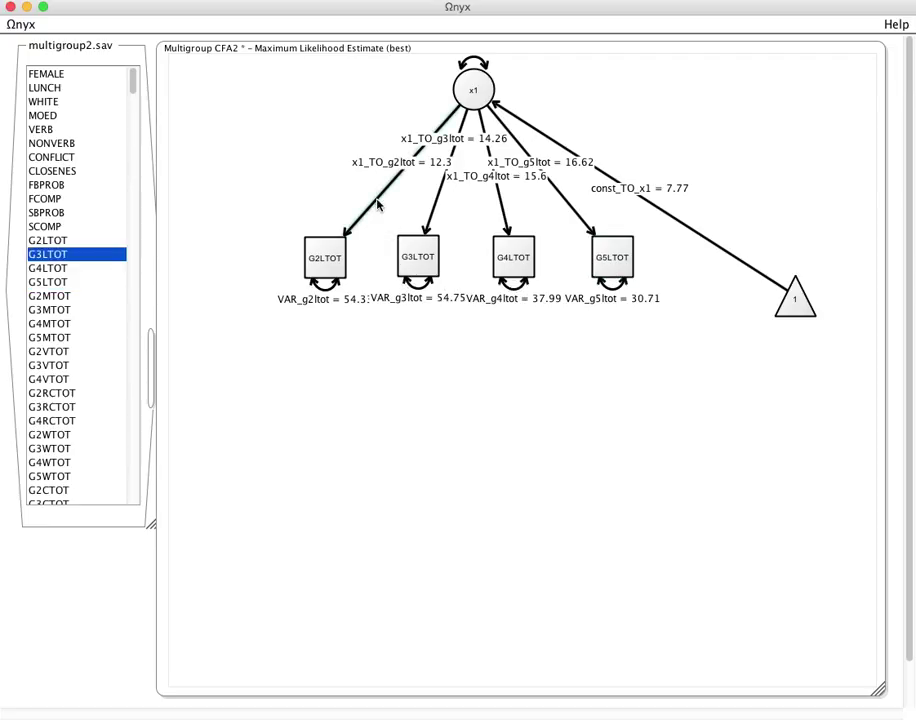
{"action": "right_click", "coordinate": [378, 205]}
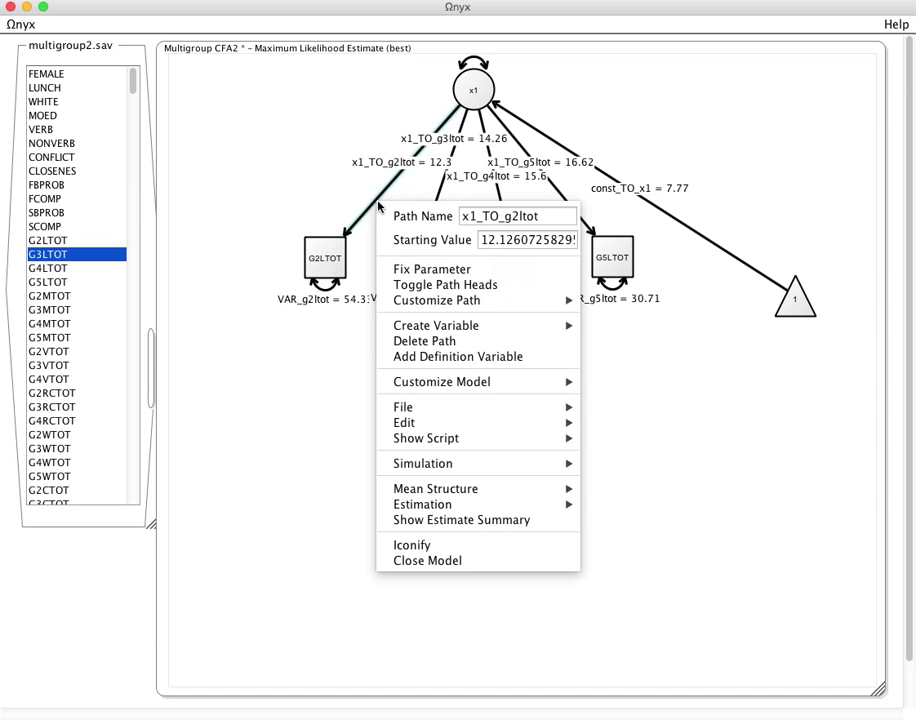
{"action": "left_click_drag", "start_coordinate": [462, 216], "coordinate": [591, 224]}
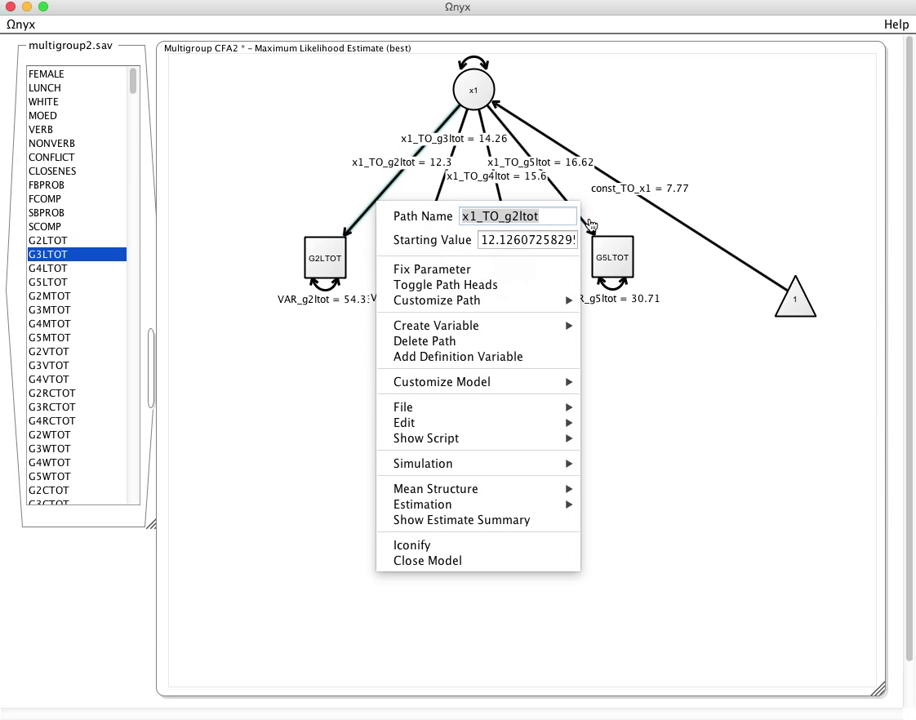
{"action": "type", "text": "a"}
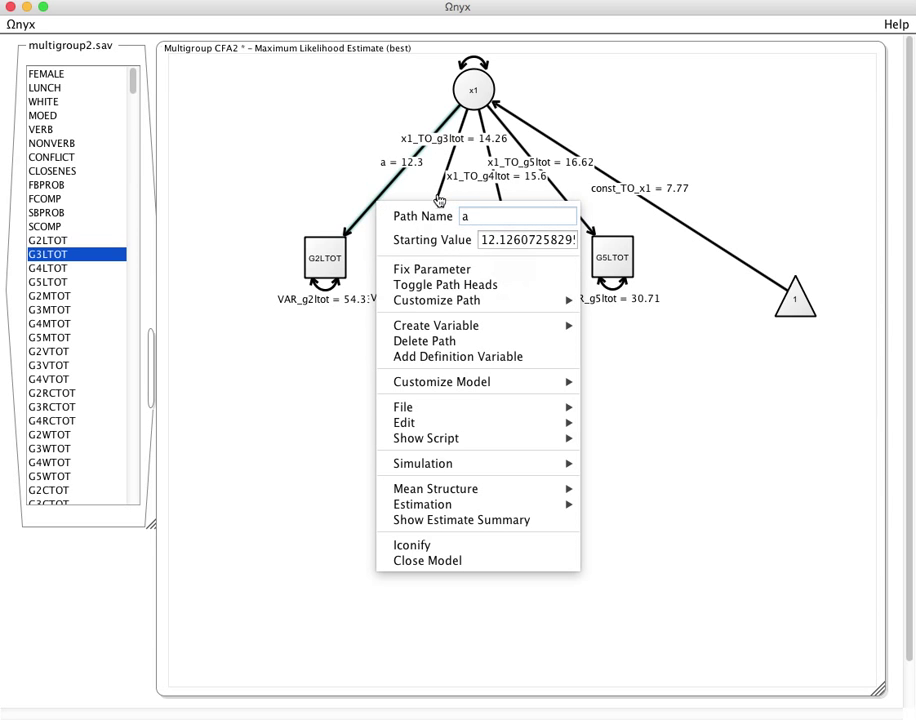
{"action": "left_click", "coordinate": [437, 199]}
{"action": "right_click", "coordinate": [443, 203]}
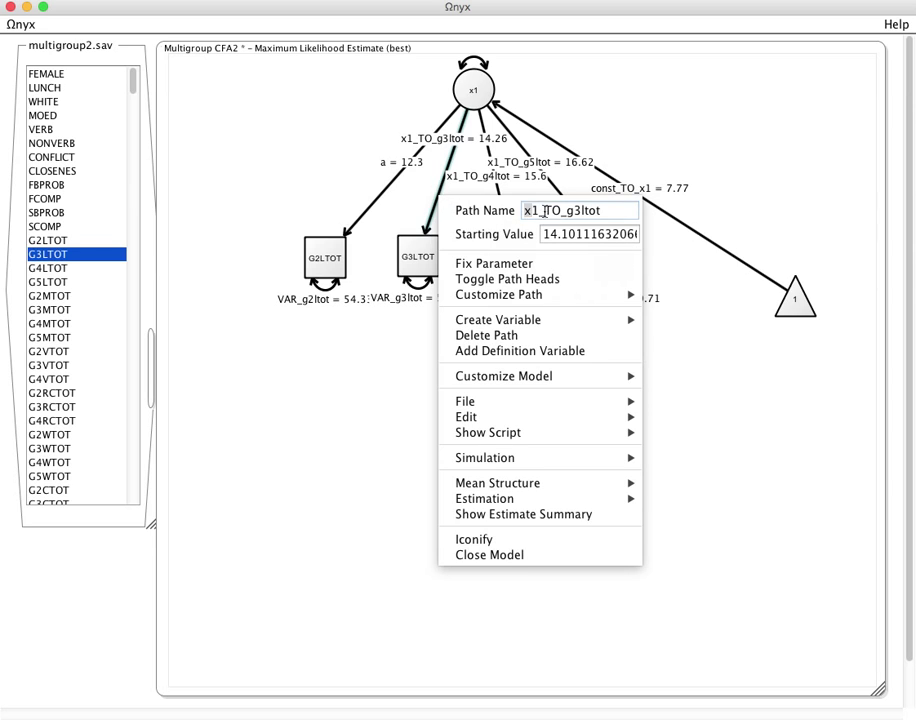
{"action": "left_click_drag", "start_coordinate": [528, 208], "coordinate": [688, 220]}
{"action": "type", "text": "b"}
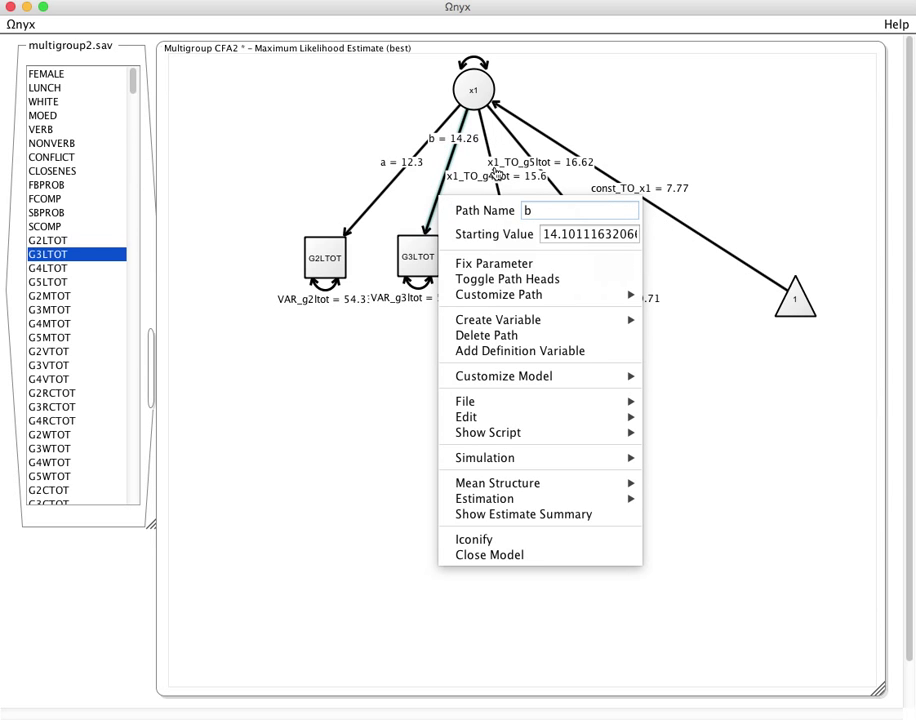
{"action": "left_click", "coordinate": [490, 160]}
Step: Rename the G4LTOT and G5LTOT loadings to c and d
{"action": "right_click", "coordinate": [490, 160]}
{"action": "left_click_drag", "start_coordinate": [575, 162], "coordinate": [763, 184]}
{"action": "type", "text": "c"}
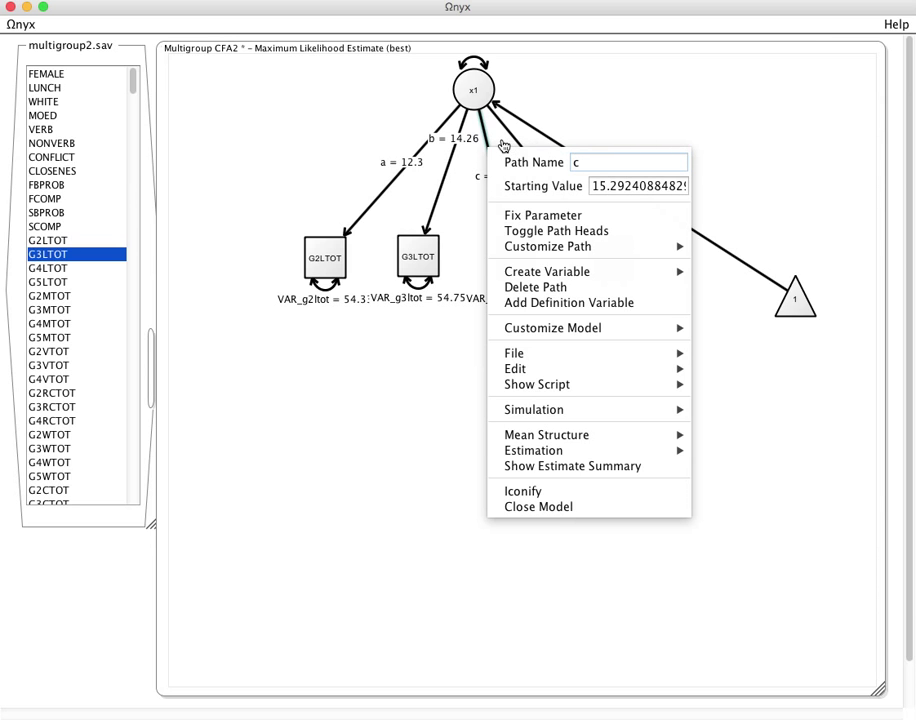
{"action": "left_click", "coordinate": [511, 141]}
{"action": "right_click", "coordinate": [511, 141]}
{"action": "left_click_drag", "start_coordinate": [600, 152], "coordinate": [775, 166]}
{"action": "type", "text": "d"}
{"action": "left_click", "coordinate": [797, 149]}
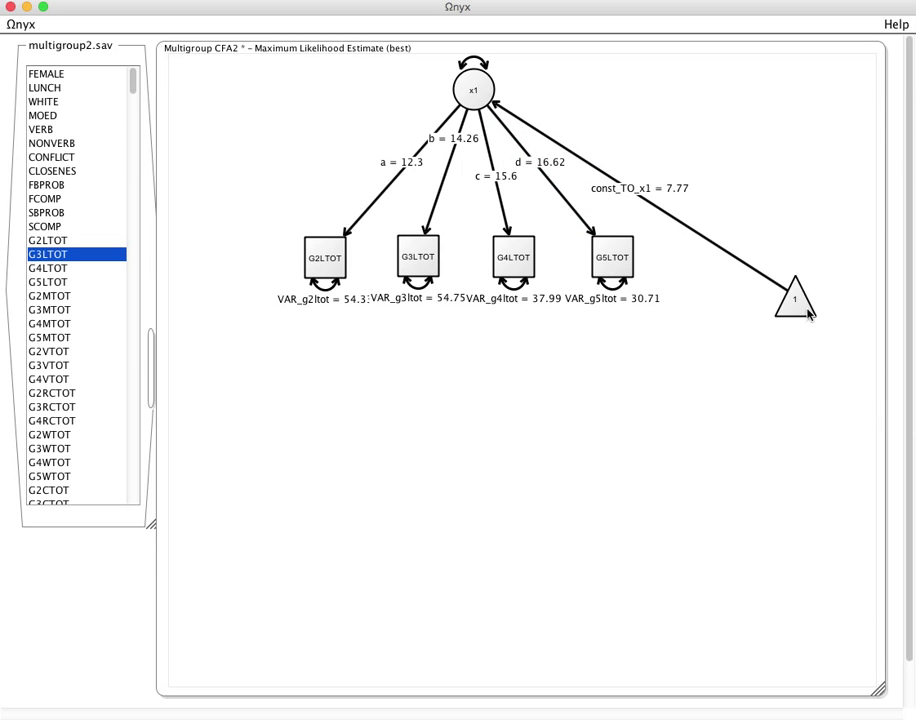
Step: Raise the constant triangle and re-estimate, making loadings negative (a = -12.3) and mean -7.77
{"action": "left_click_drag", "start_coordinate": [799, 304], "coordinate": [818, 245]}
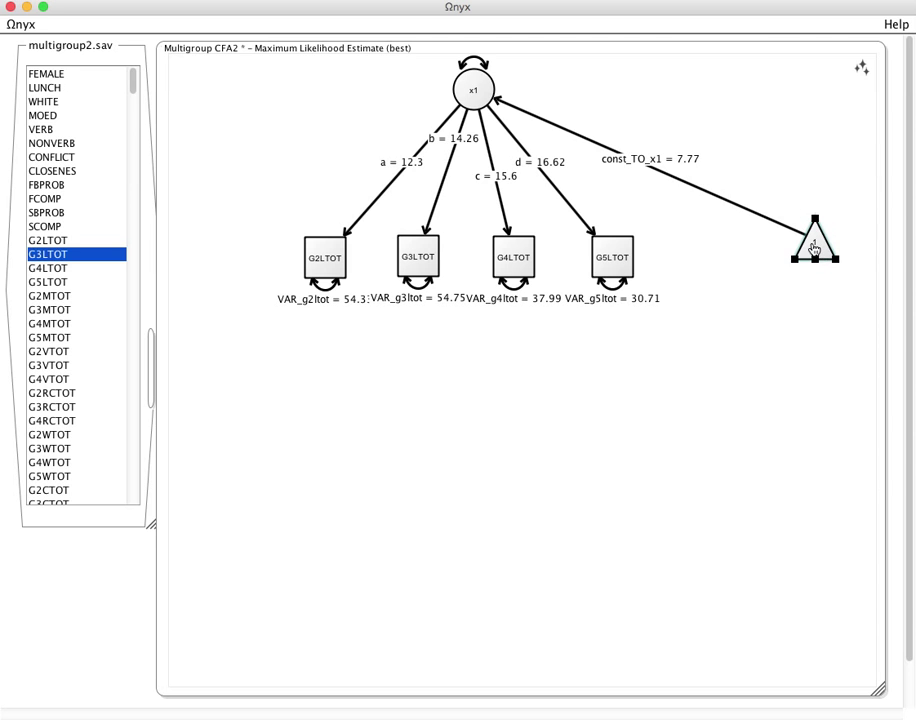
{"action": "mouse_move", "coordinate": [815, 244]}
{"action": "left_mouse_down"}
{"action": "mouse_move", "coordinate": [822, 218]}
{"action": "mouse_move", "coordinate": [821, 256]}
{"action": "left_mouse_up"}
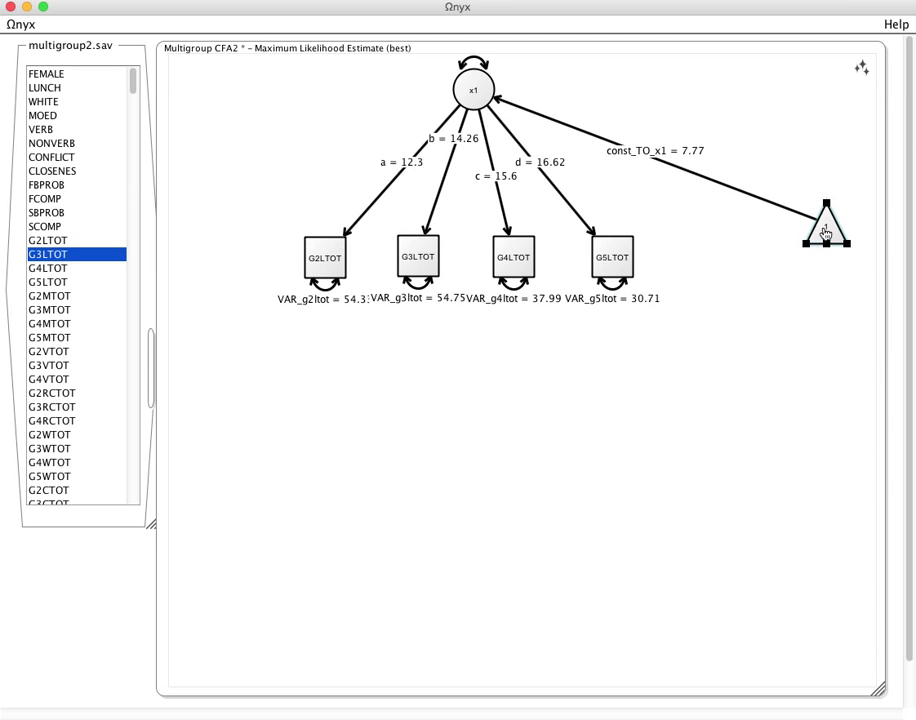
{"action": "right_click", "coordinate": [789, 186]}
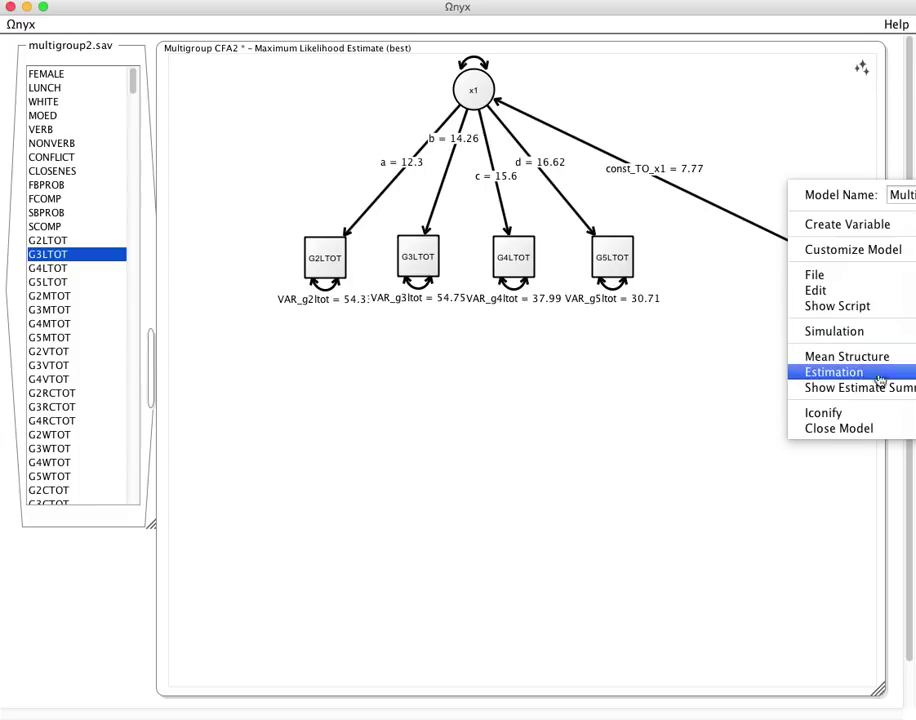
{"action": "left_click", "coordinate": [834, 372]}
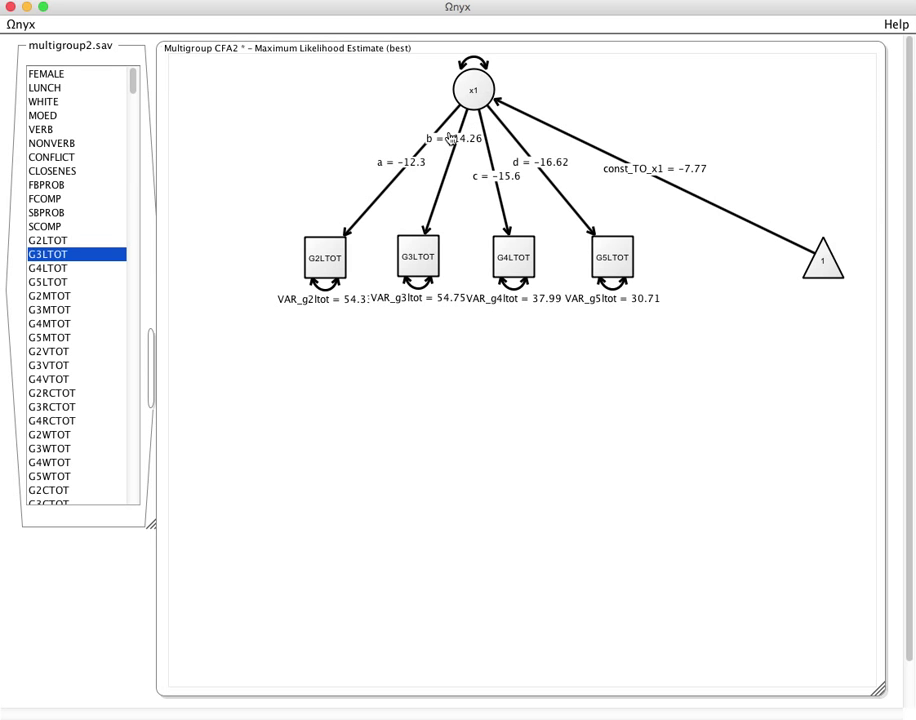
Step: Fix loading a on G2LTOT at a value of 1
{"action": "right_click", "coordinate": [367, 213]}
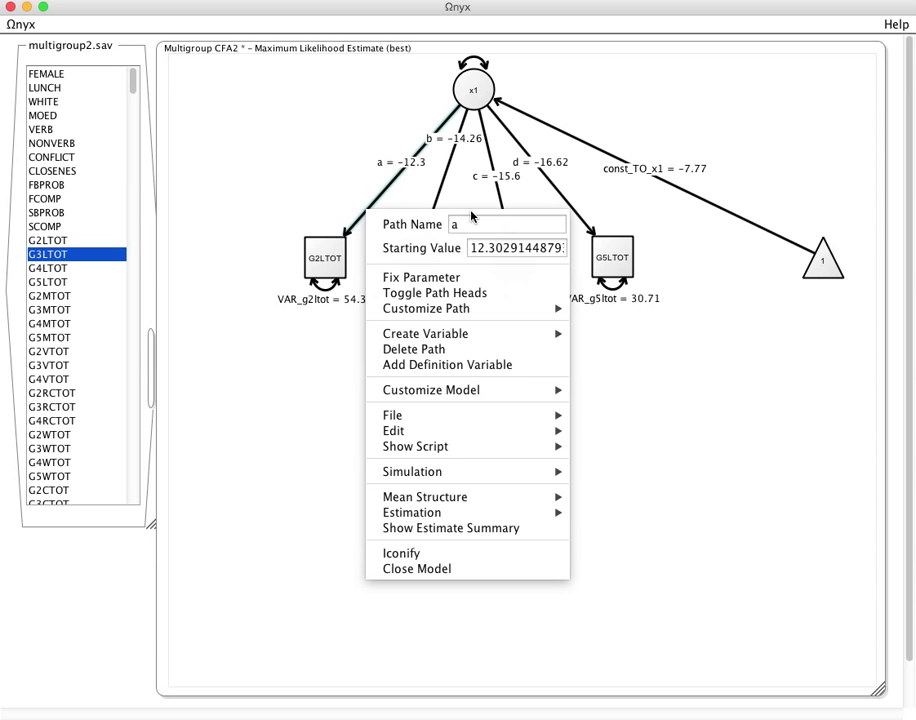
{"action": "left_click", "coordinate": [450, 276]}
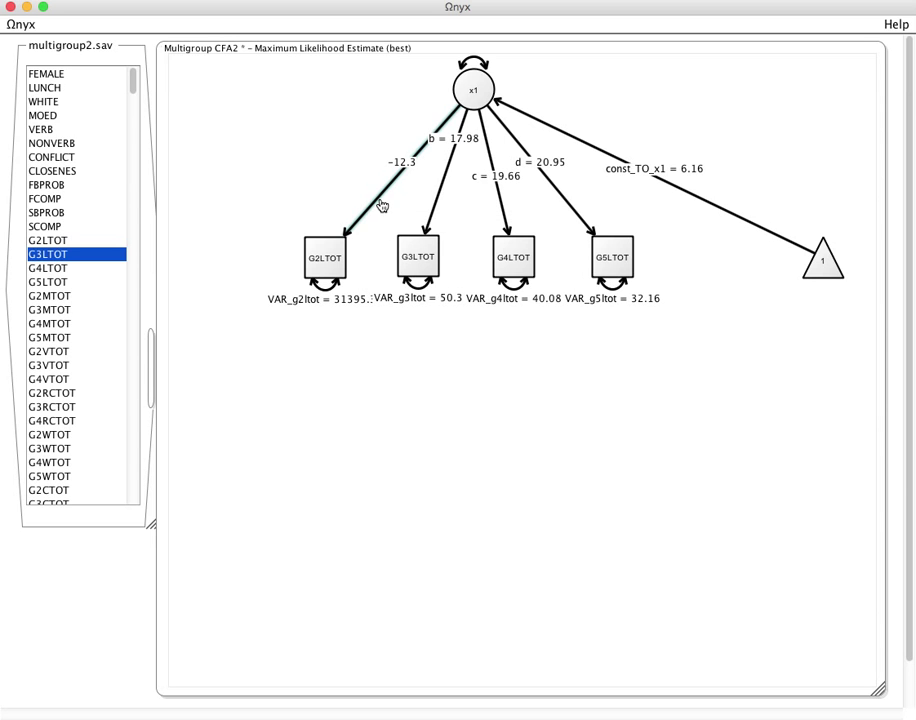
{"action": "right_click", "coordinate": [378, 200]}
{"action": "right_click", "coordinate": [378, 200]}
{"action": "double_click", "coordinate": [463, 215]}
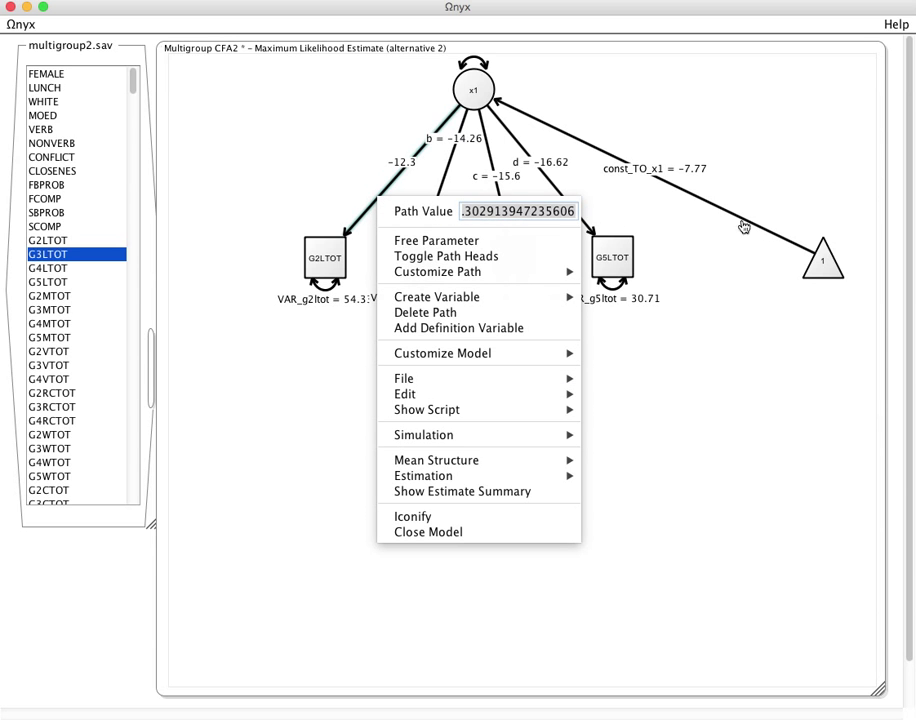
{"action": "type", "text": "1"}
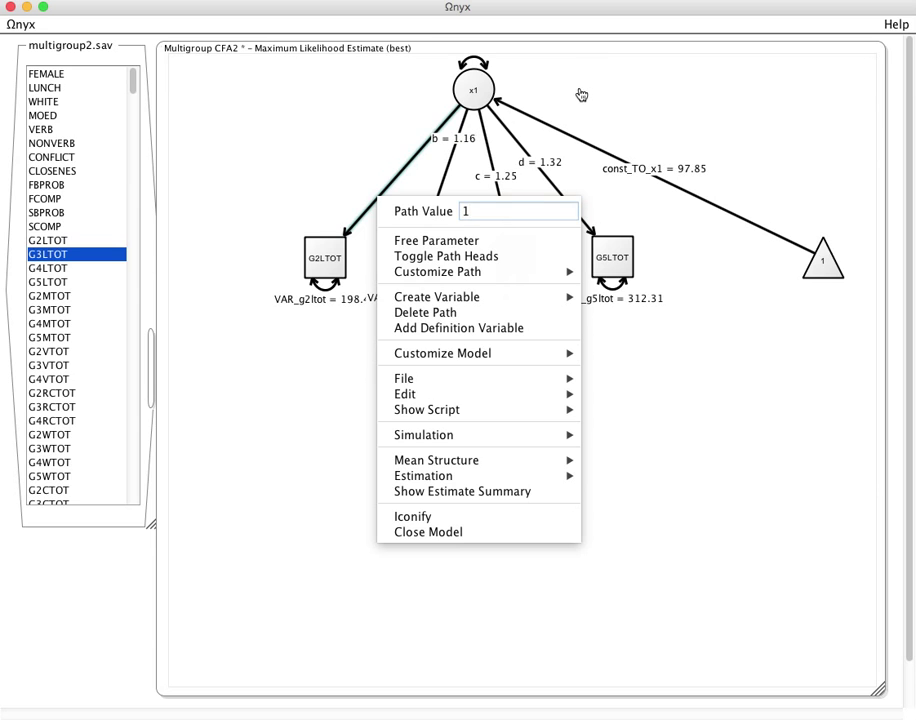
Step: Free the x1 variance so it is estimated (151.36)
{"action": "right_click", "coordinate": [477, 63]}
{"action": "left_click", "coordinate": [522, 72]}
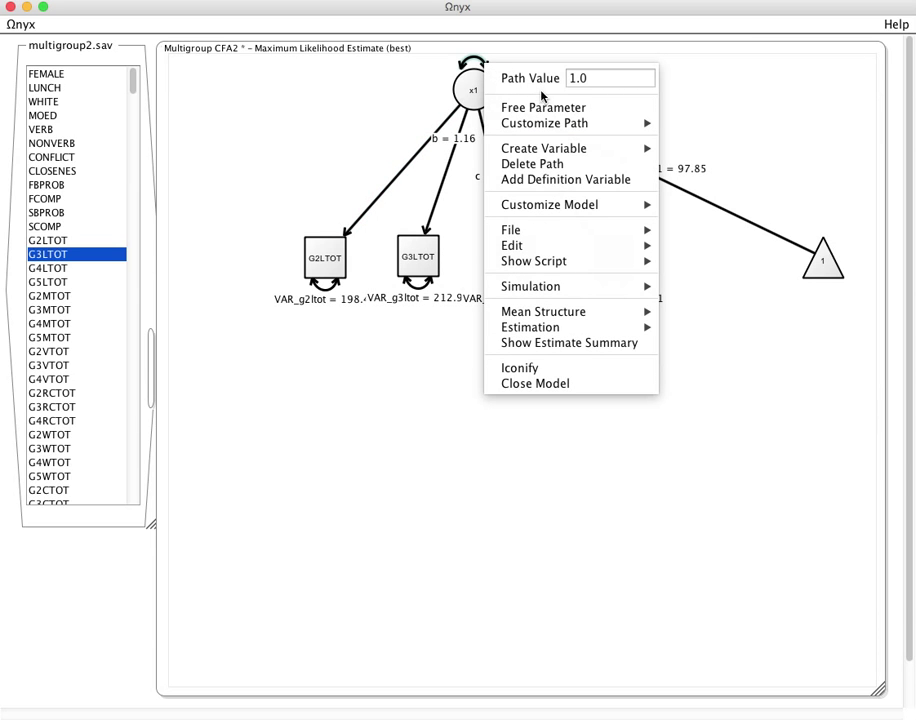
{"action": "left_click", "coordinate": [731, 118]}
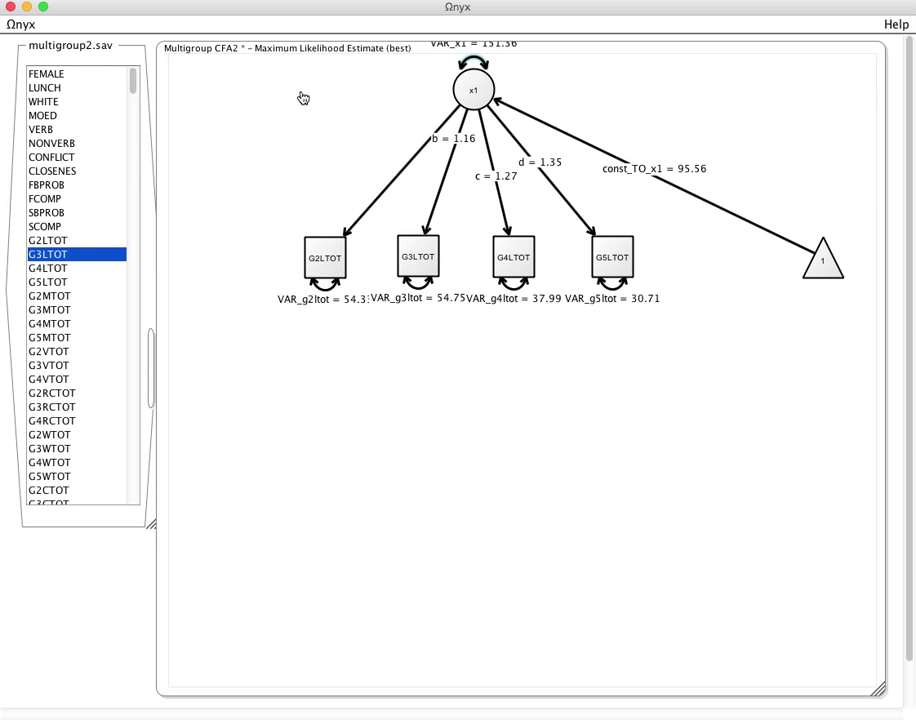
{"action": "left_click", "coordinate": [60, 77]}
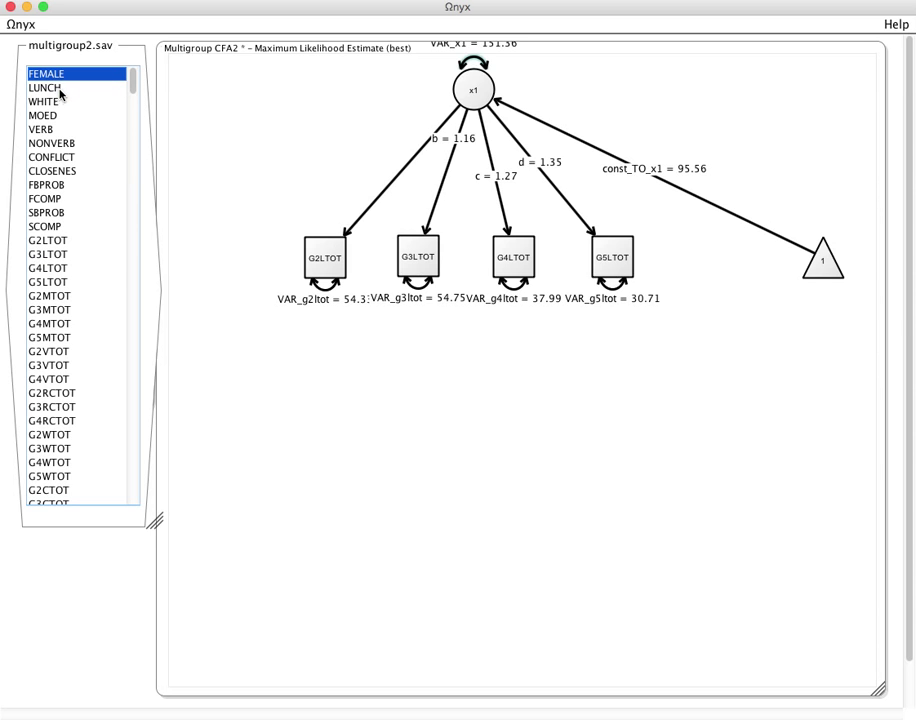
{"action": "left_click", "coordinate": [60, 89]}
{"action": "left_click", "coordinate": [60, 102]}
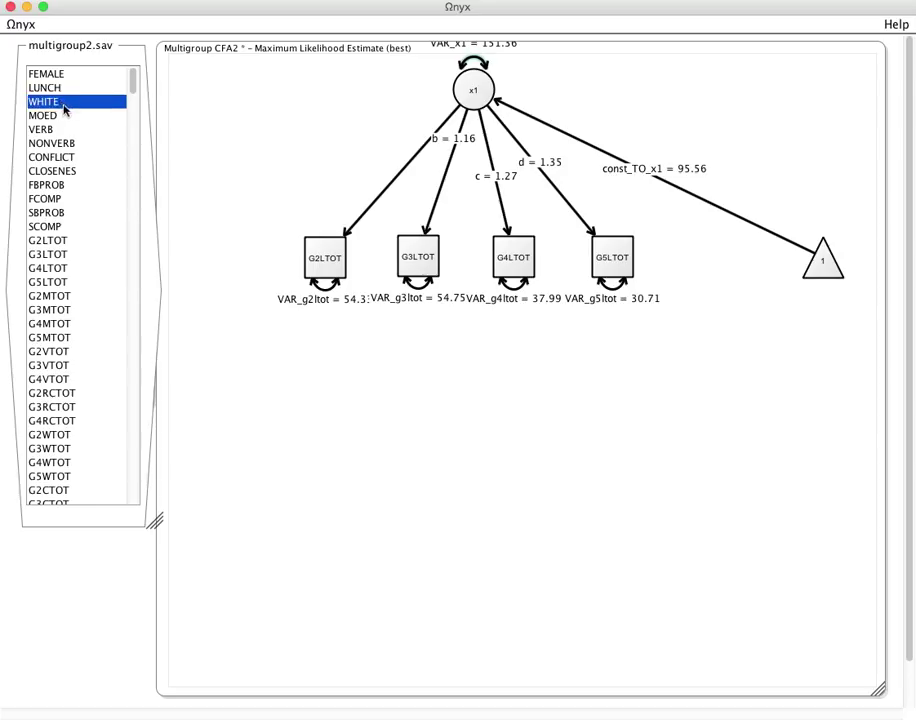
{"action": "left_click", "coordinate": [62, 74]}
{"action": "left_click", "coordinate": [64, 88]}
{"action": "left_click", "coordinate": [67, 74]}
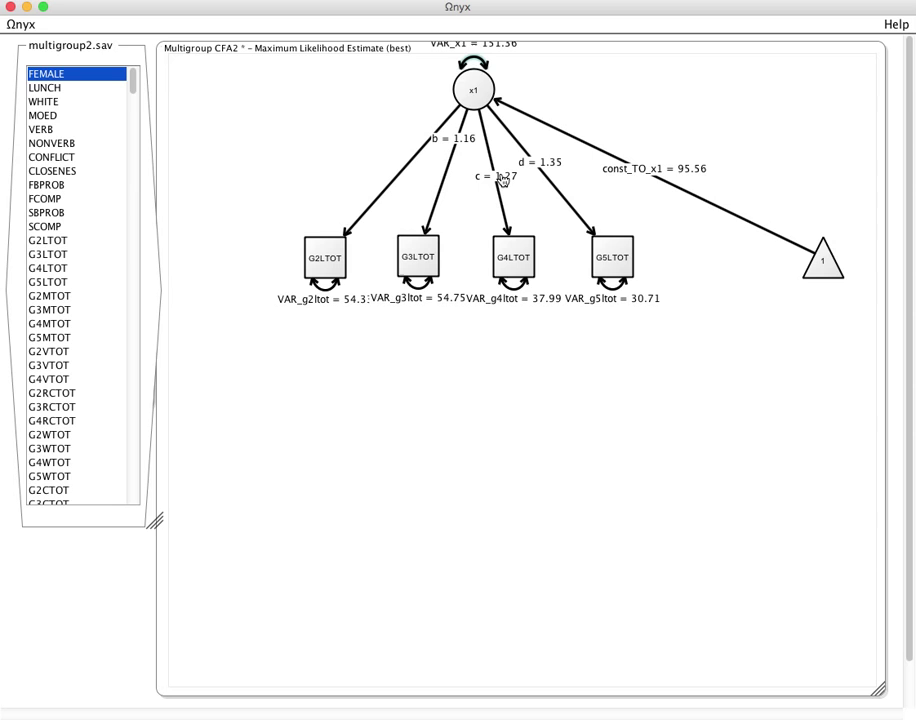
{"action": "left_click", "coordinate": [323, 260]}
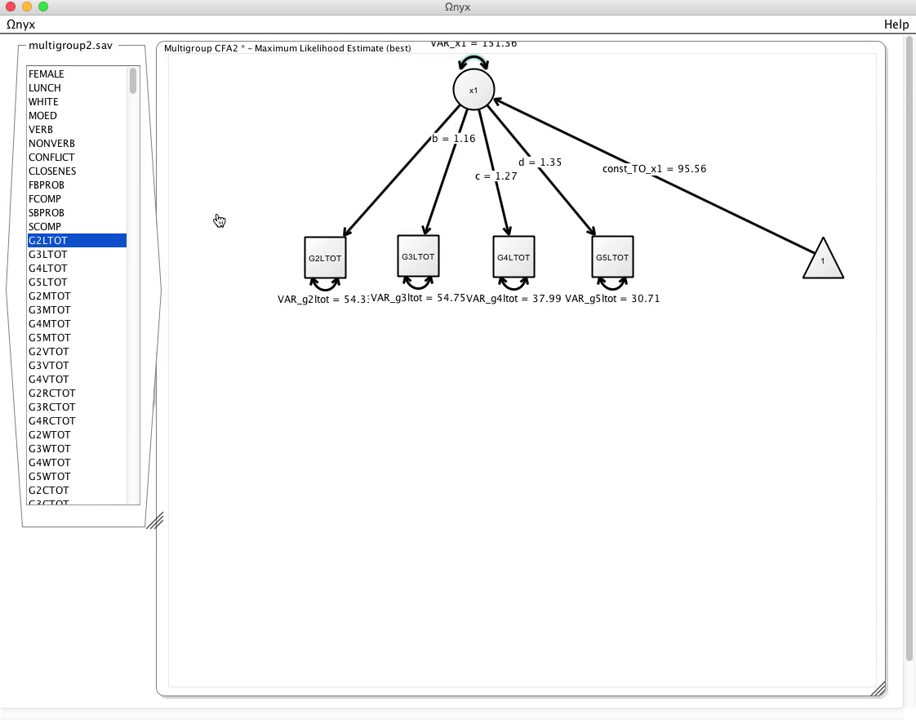
{"action": "left_click", "coordinate": [62, 75]}
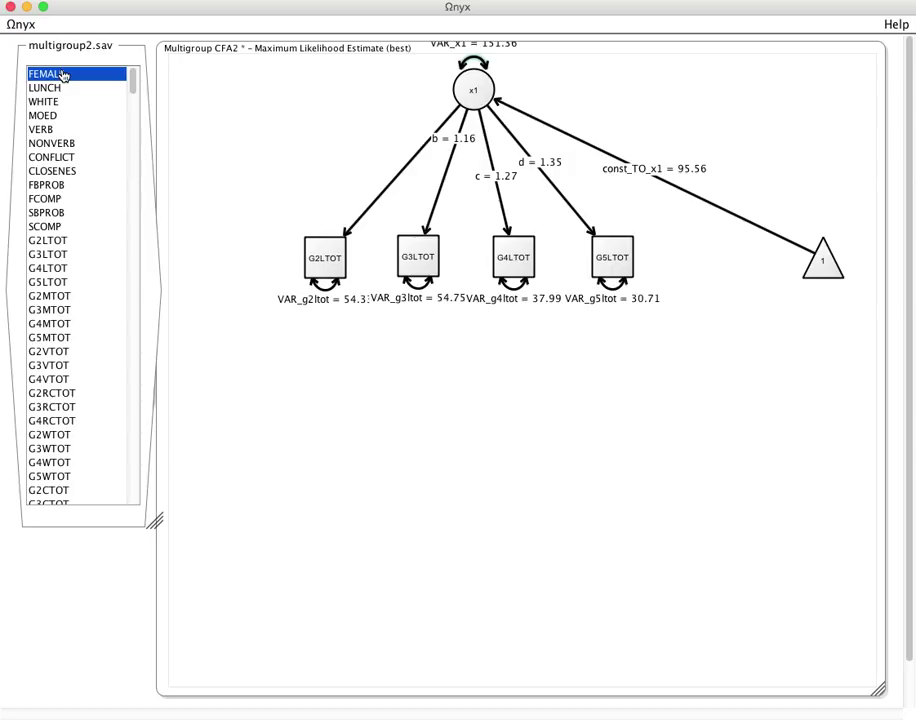
{"action": "left_click", "coordinate": [327, 260]}
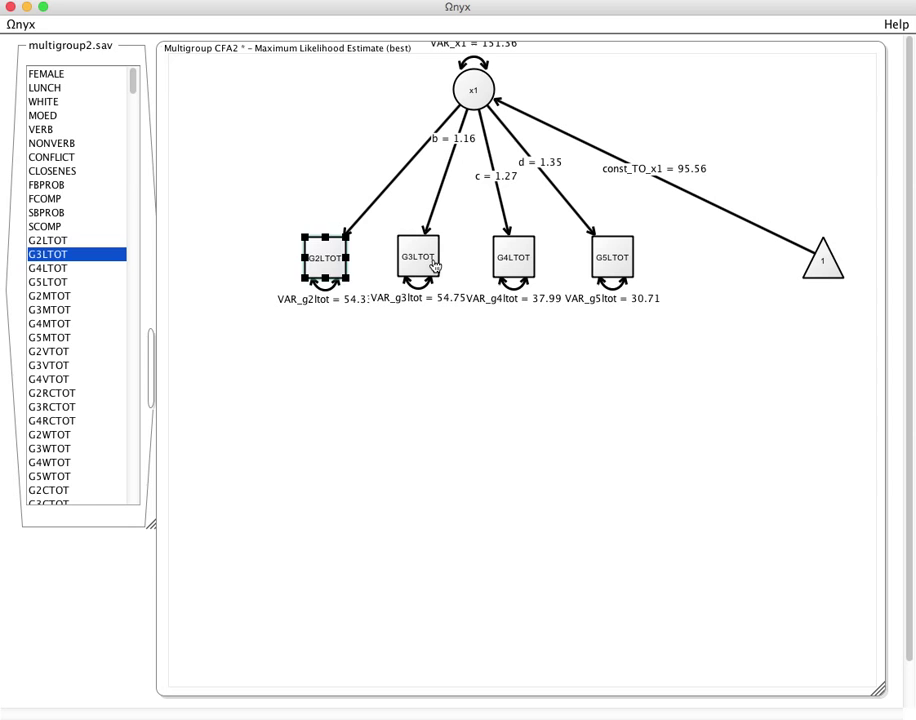
{"action": "left_click", "coordinate": [434, 265]}
{"action": "left_click", "coordinate": [535, 266]}
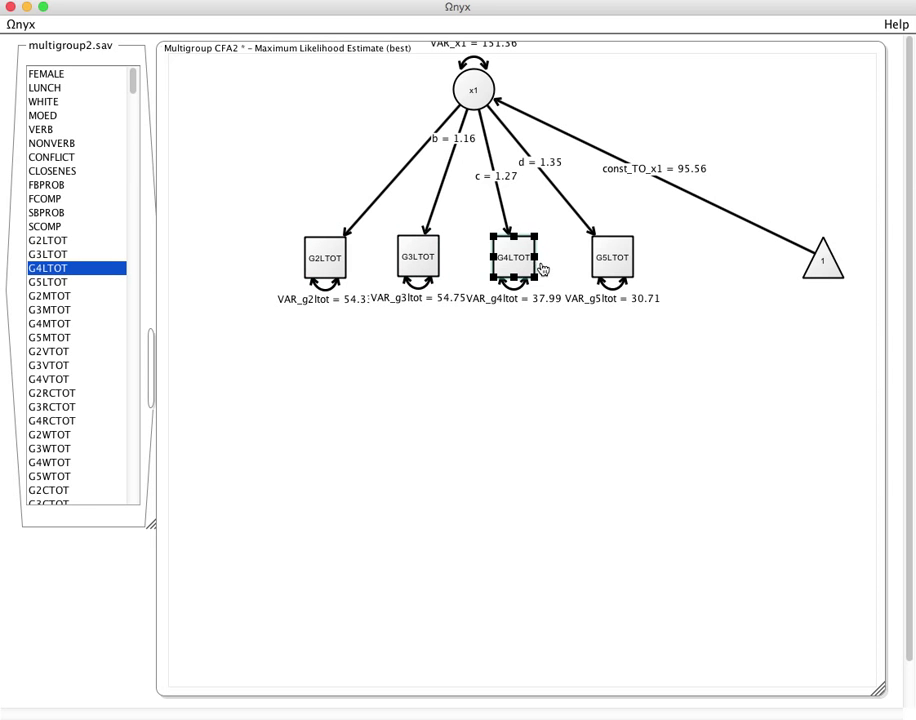
{"action": "left_click", "coordinate": [617, 264]}
{"action": "left_click", "coordinate": [525, 265]}
{"action": "left_click", "coordinate": [428, 265]}
{"action": "mouse_move", "coordinate": [333, 262]}
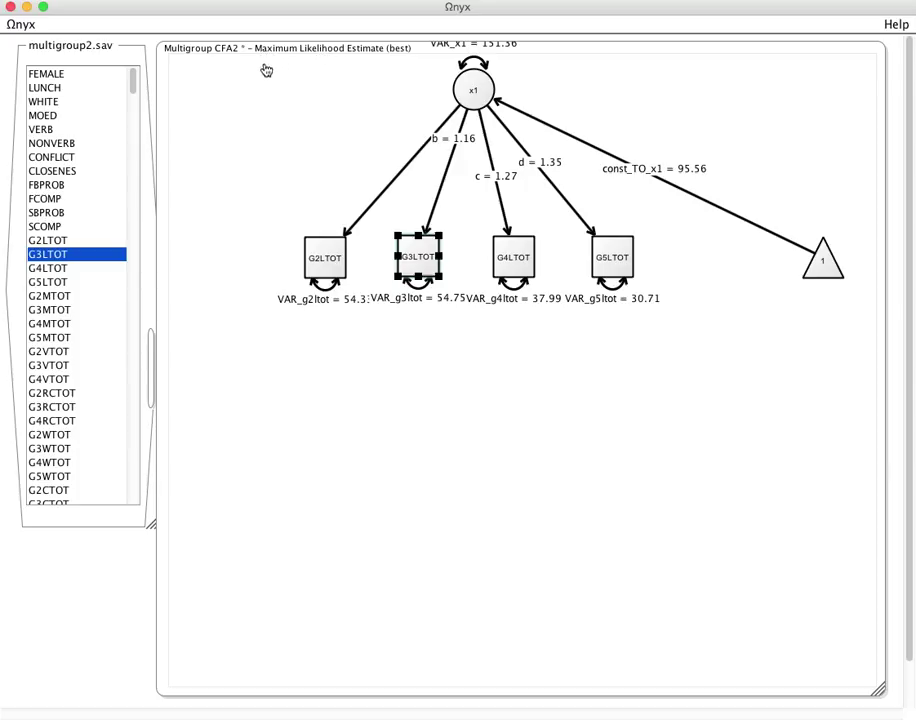
Step: Copy the entire diagram and paste a primed duplicate (x1', b', c', d') below it
{"action": "left_click", "coordinate": [266, 62]}
{"action": "left_click_drag", "start_coordinate": [266, 62], "coordinate": [847, 348]}
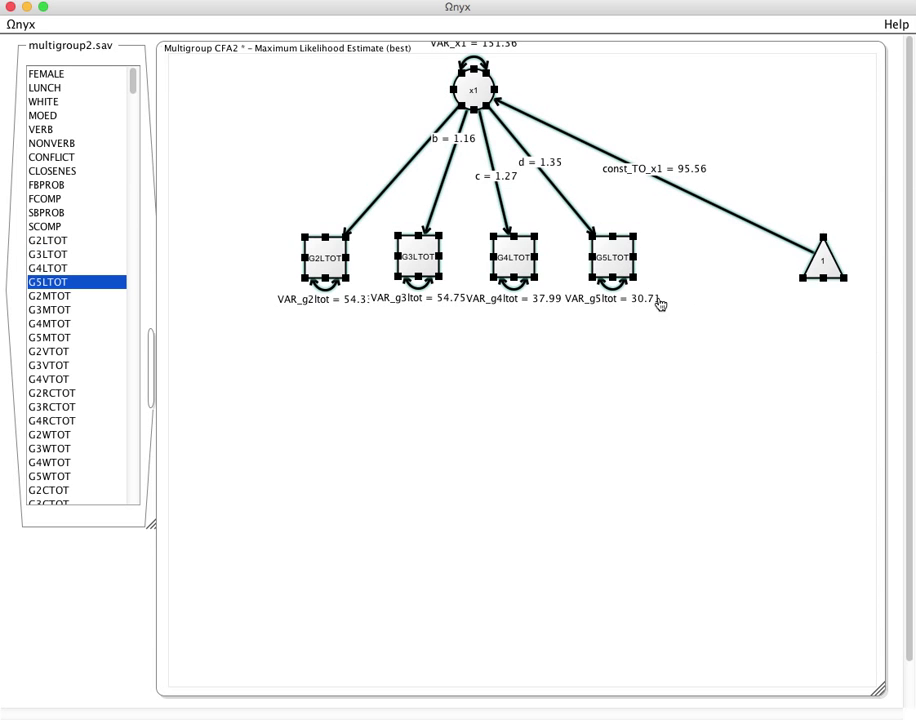
{"action": "right_click", "coordinate": [607, 257]}
{"action": "mouse_move", "coordinate": [728, 474]}
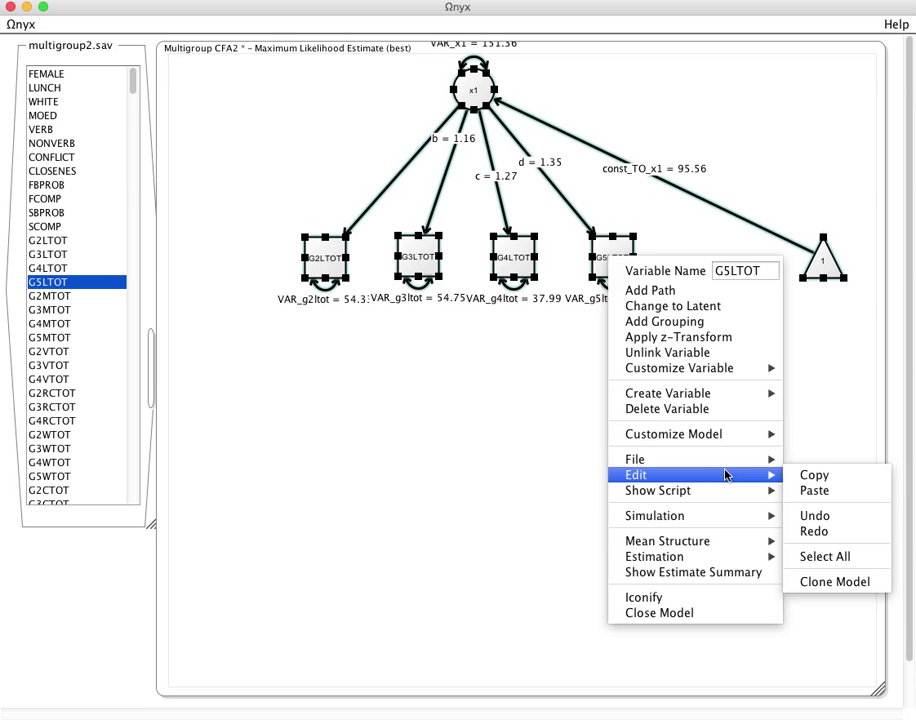
{"action": "left_click", "coordinate": [786, 476]}
{"action": "left_click", "coordinate": [307, 368]}
{"action": "right_click", "coordinate": [307, 368]}
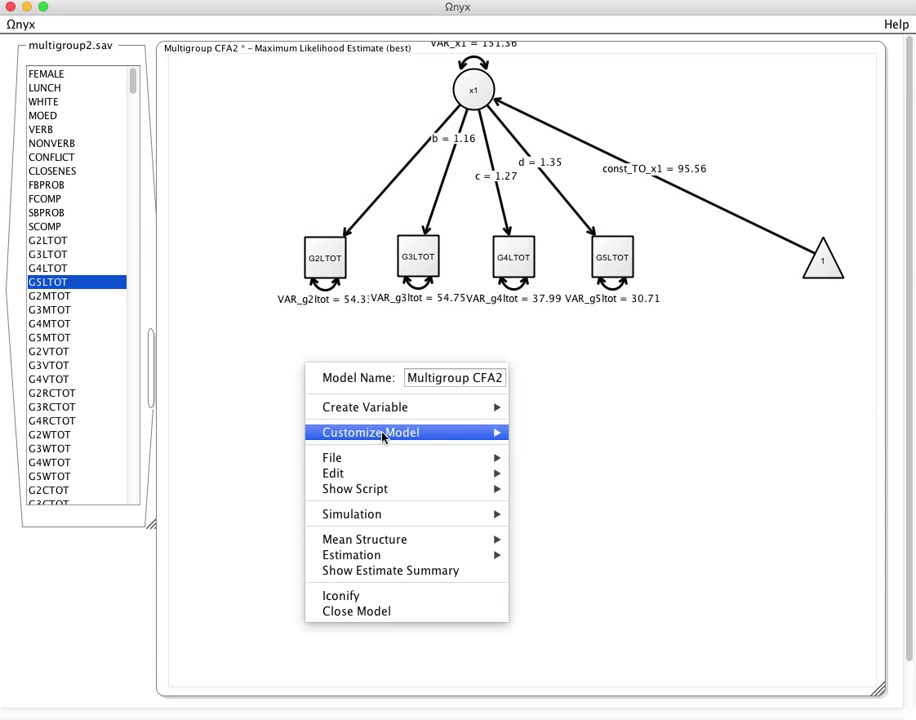
{"action": "mouse_move", "coordinate": [480, 485]}
{"action": "left_click", "coordinate": [538, 489]}
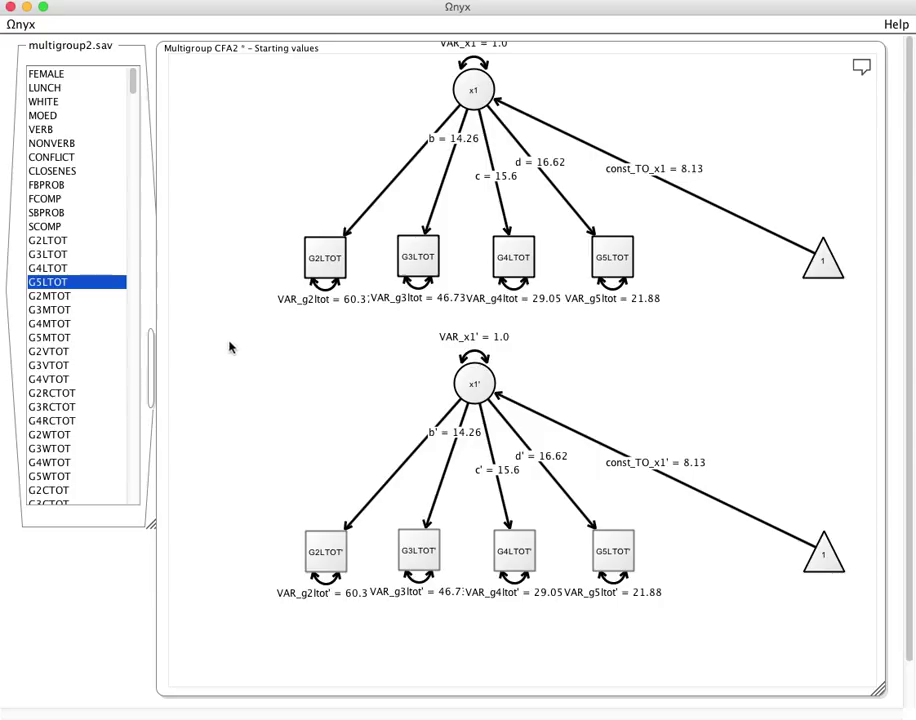
Step: Remove the prime from G2LTOT', G3LTOT', G5LTOT' and G4LTOT' in the lower model
{"action": "left_click", "coordinate": [318, 549]}
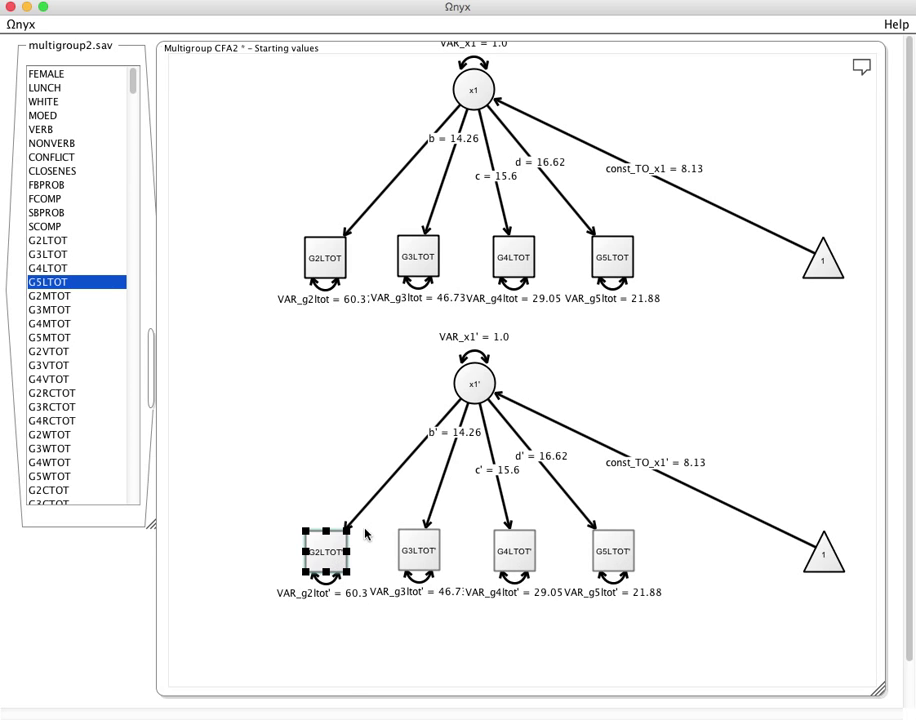
{"action": "right_click", "coordinate": [330, 543]}
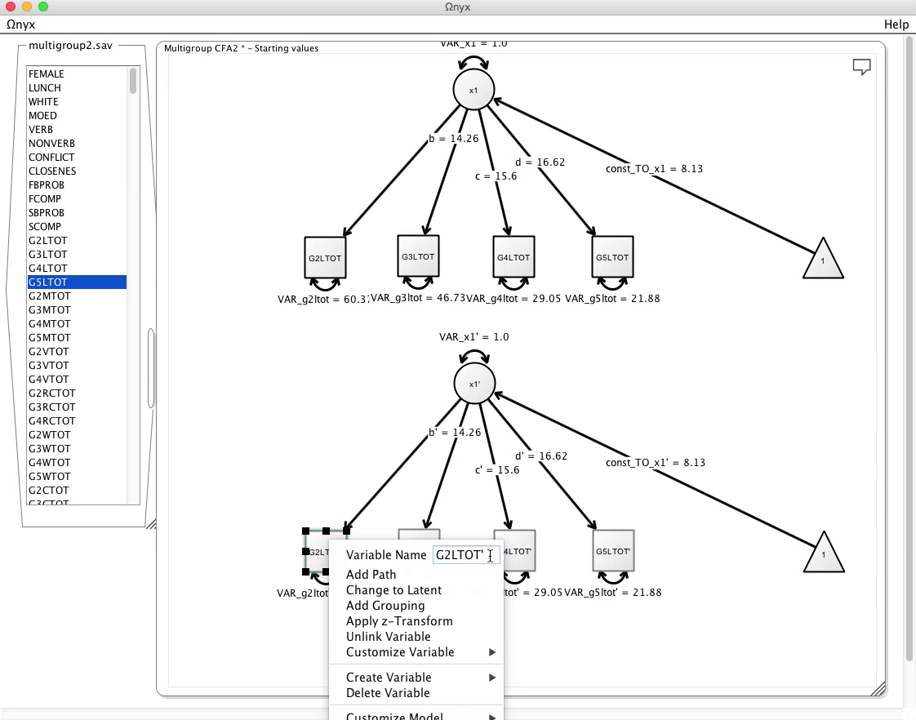
{"action": "left_click", "coordinate": [419, 537]}
{"action": "left_click", "coordinate": [421, 544]}
{"action": "right_click", "coordinate": [425, 543]}
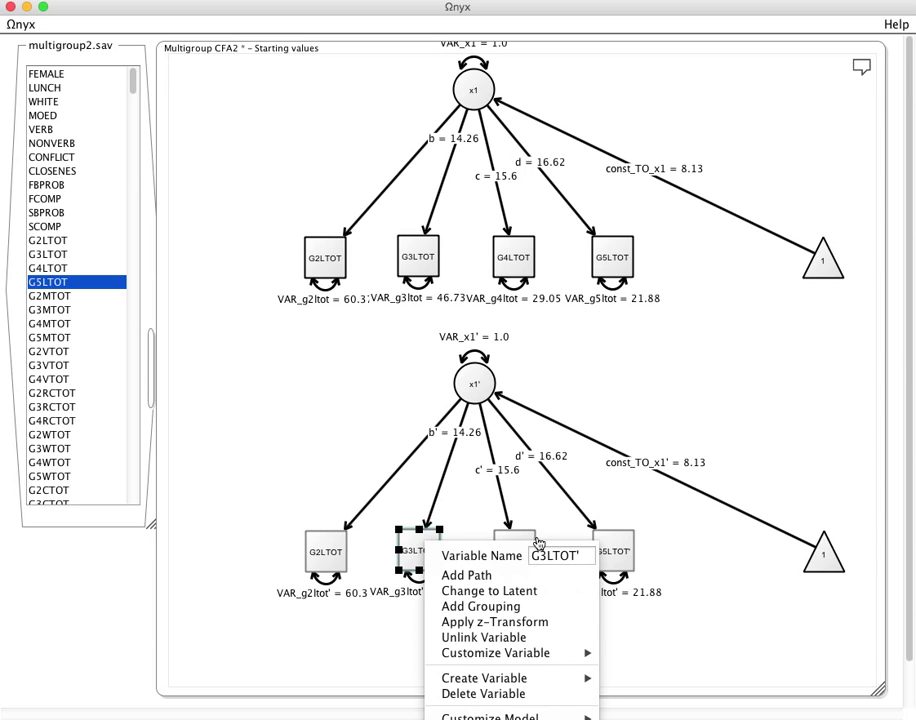
{"action": "left_click", "coordinate": [614, 544]}
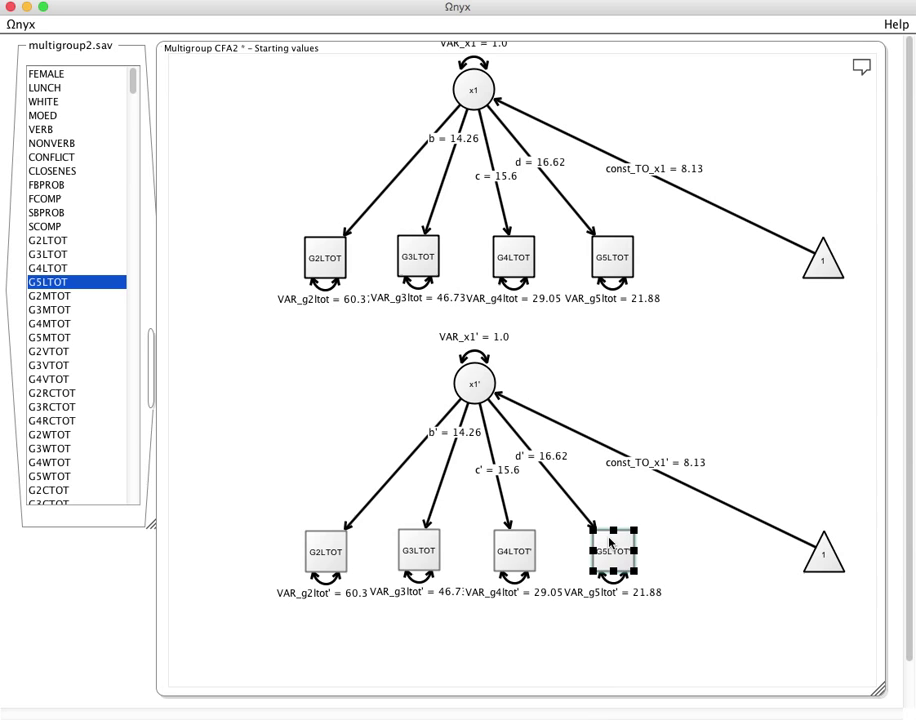
{"action": "right_click", "coordinate": [614, 544]}
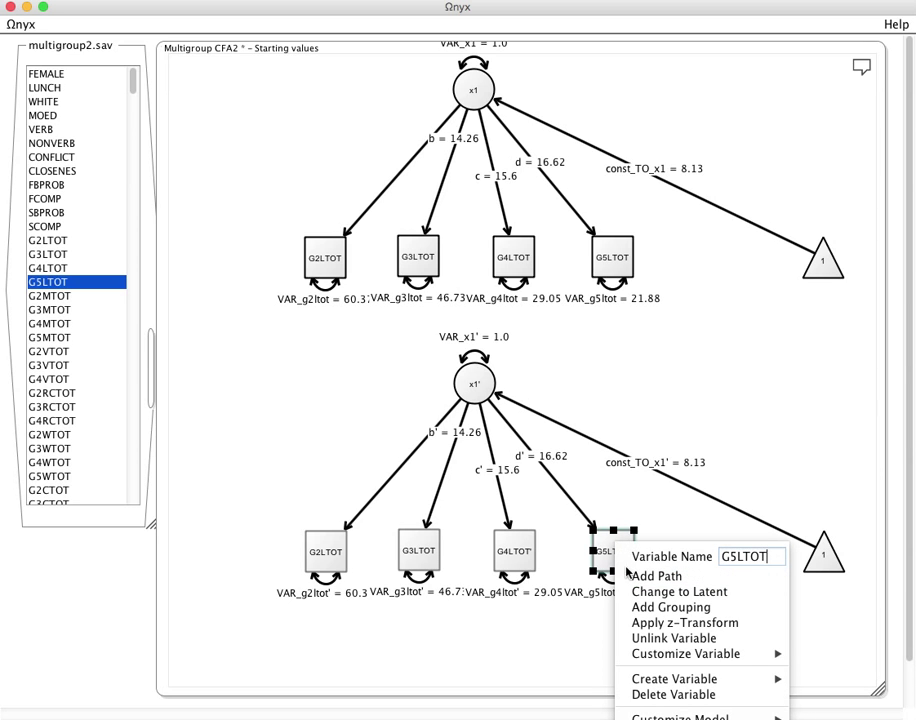
{"action": "left_click", "coordinate": [522, 548]}
{"action": "right_click", "coordinate": [518, 553]}
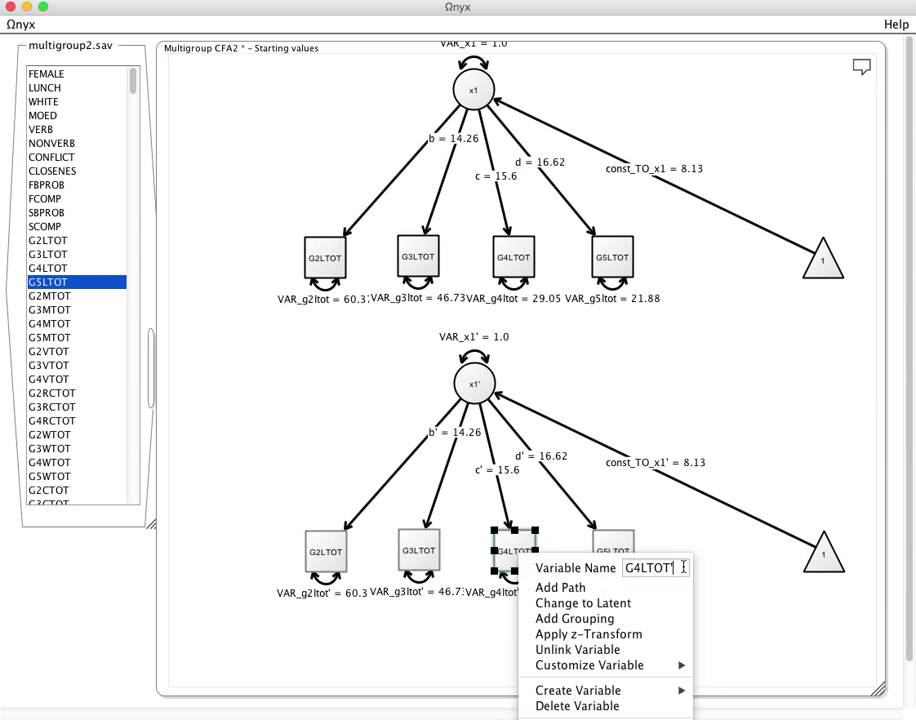
{"action": "left_click", "coordinate": [800, 450]}
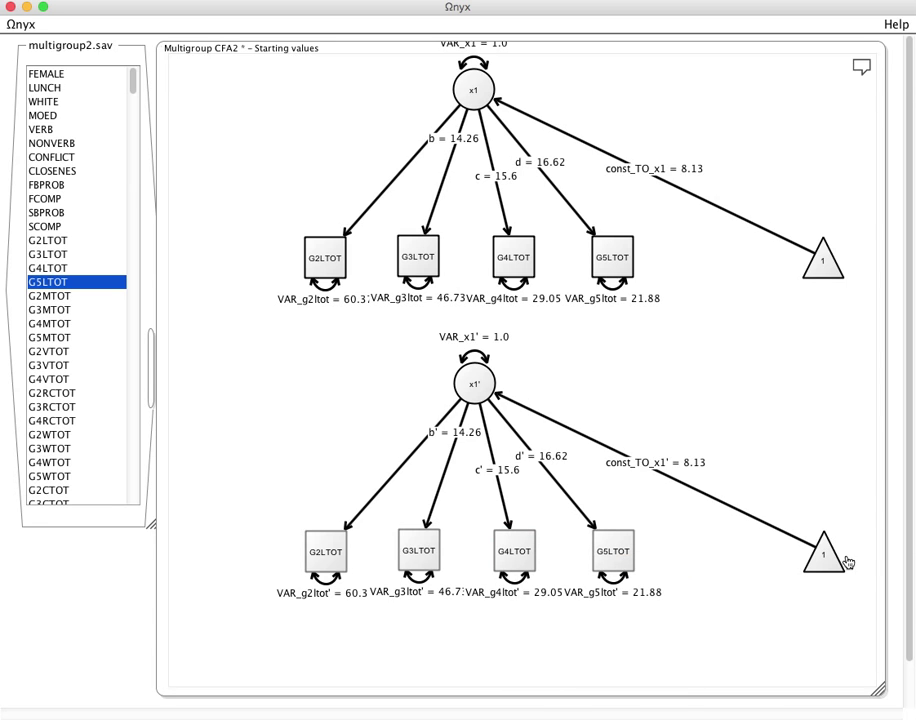
Step: Move the lower constant level with x1' and name the upper factor Female
{"action": "left_click_drag", "start_coordinate": [836, 566], "coordinate": [834, 382]}
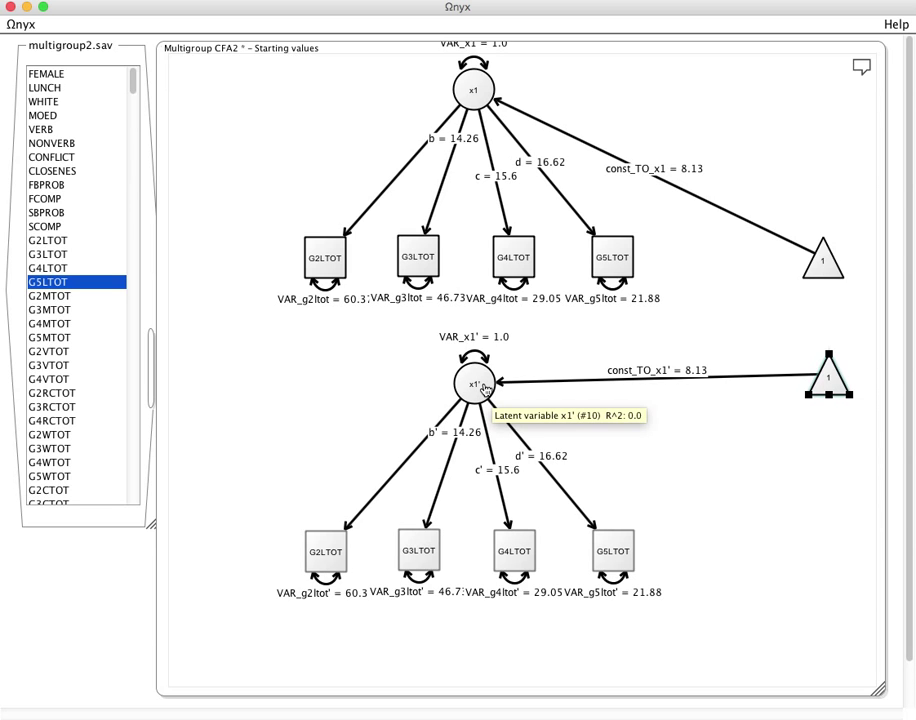
{"action": "left_click", "coordinate": [480, 100]}
{"action": "right_click", "coordinate": [481, 102]}
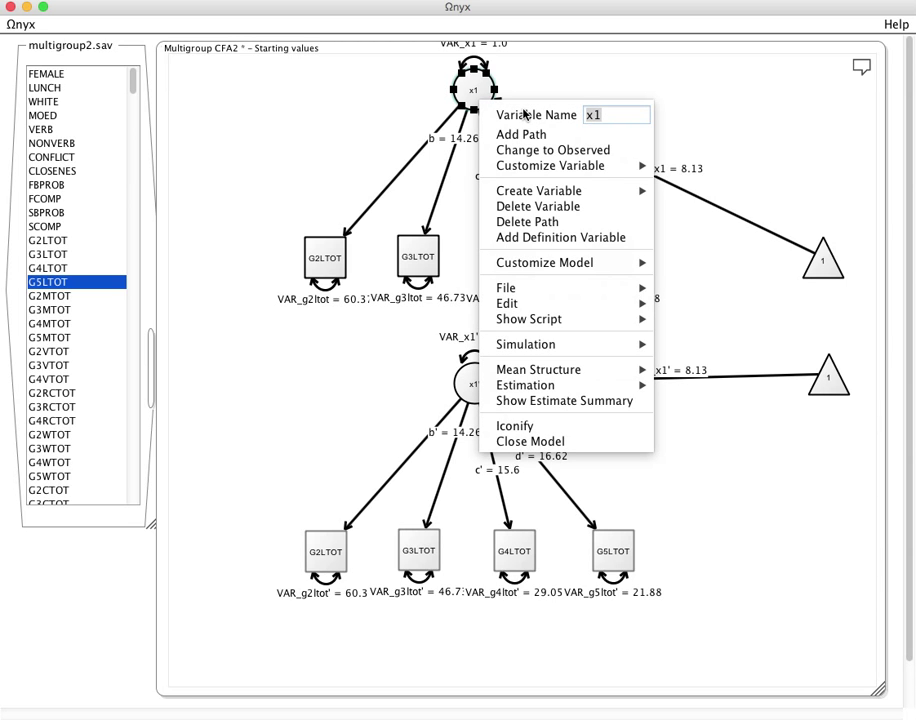
{"action": "type", "text": "Female"}
{"action": "key", "text": "Return"}
Step: Name the lower factor x1' as Male
{"action": "right_click", "coordinate": [470, 384]}
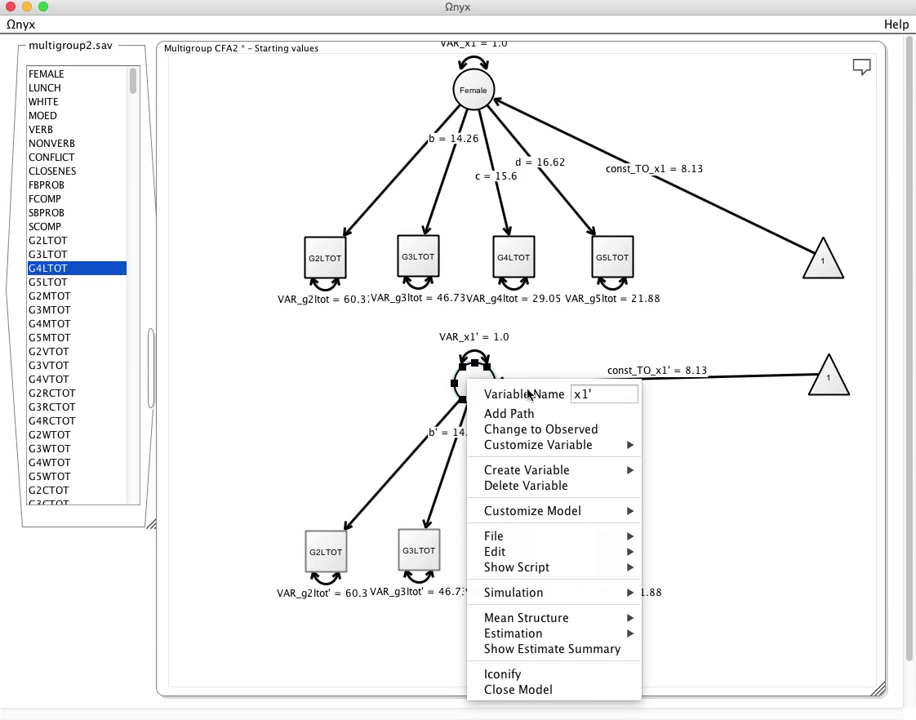
{"action": "type", "text": "Male"}
{"action": "key", "text": "Return"}
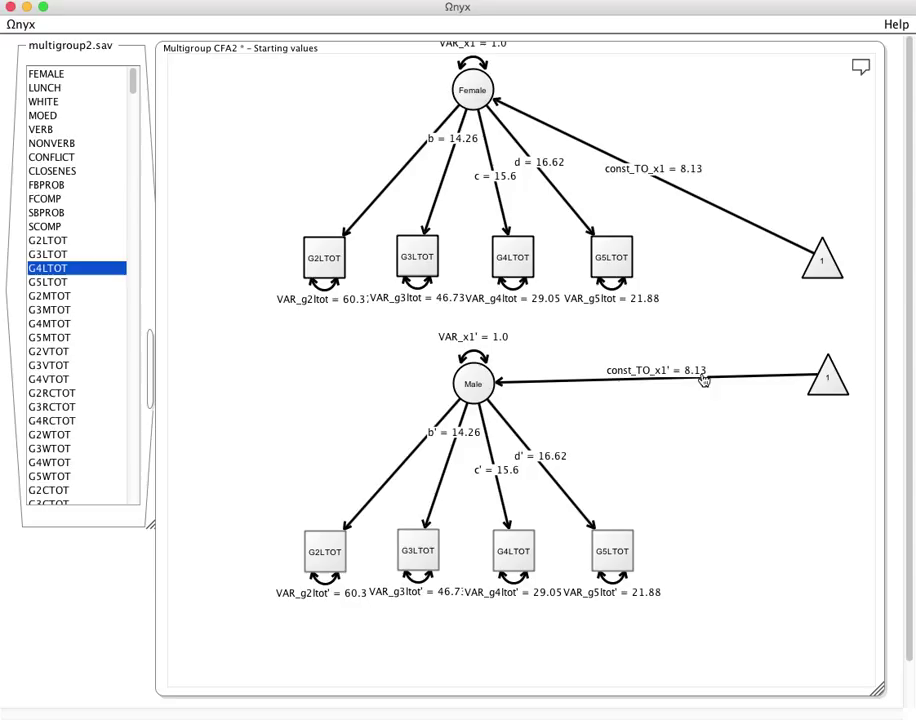
{"action": "key", "text": "Down"}
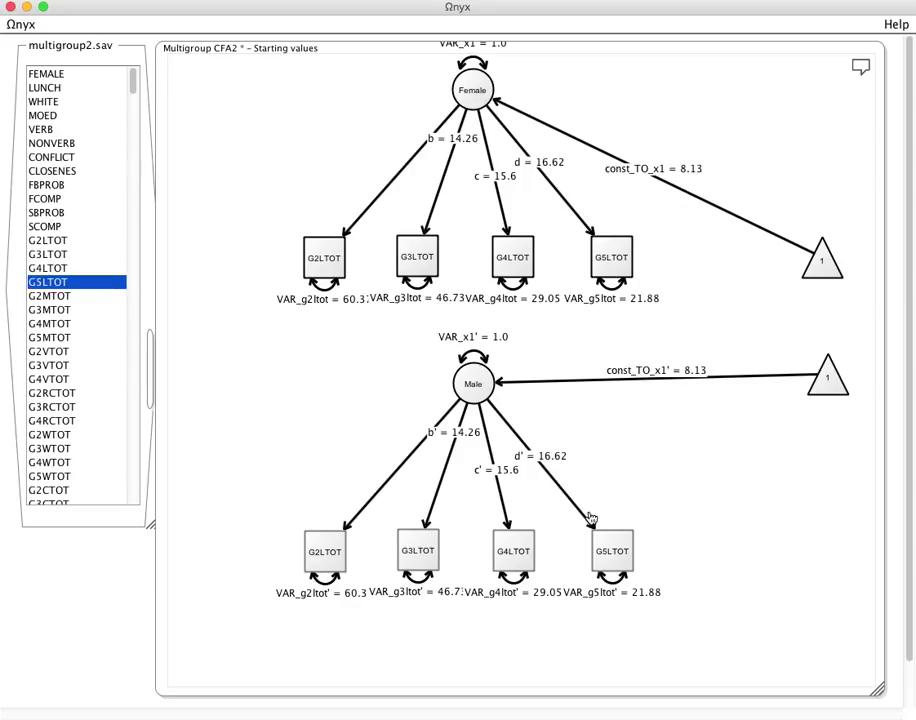
Step: Drag the G2LTOT, G3LTOT, G4LTOT and G5LTOT data onto the Male indicators, giving b' = 1.16
{"action": "left_click", "coordinate": [332, 548]}
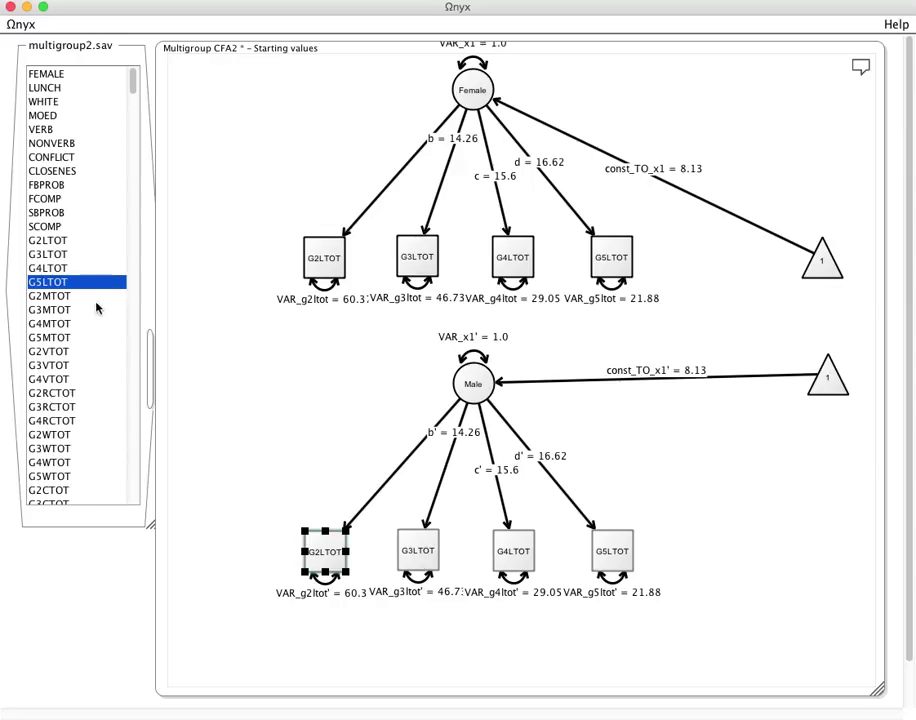
{"action": "left_click_drag", "start_coordinate": [53, 244], "coordinate": [332, 558]}
{"action": "left_click_drag", "start_coordinate": [88, 256], "coordinate": [414, 560]}
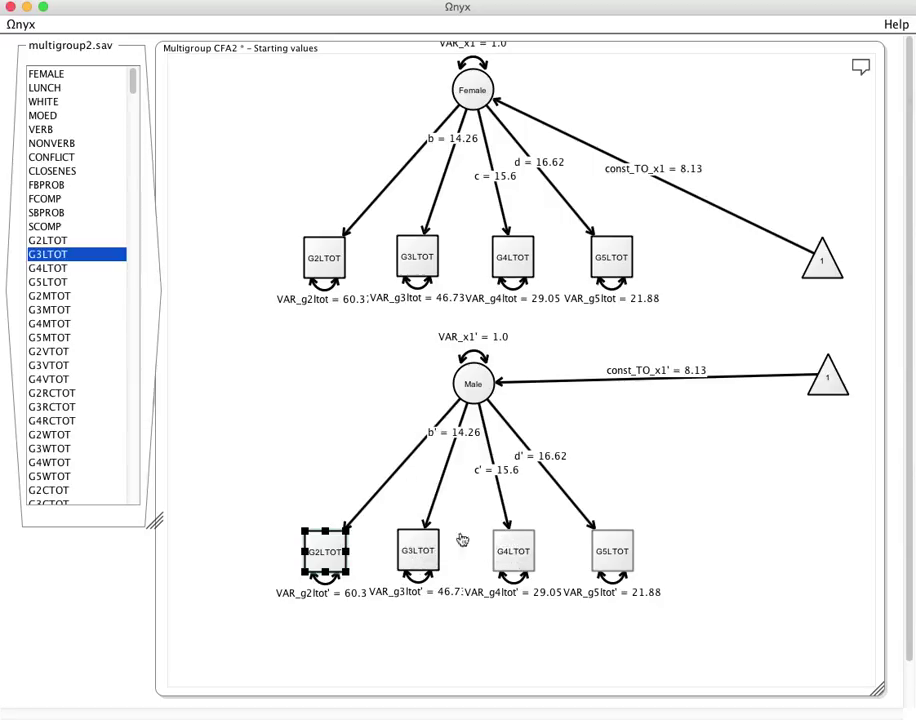
{"action": "left_click_drag", "start_coordinate": [69, 275], "coordinate": [514, 553]}
{"action": "left_click_drag", "start_coordinate": [60, 282], "coordinate": [609, 552]}
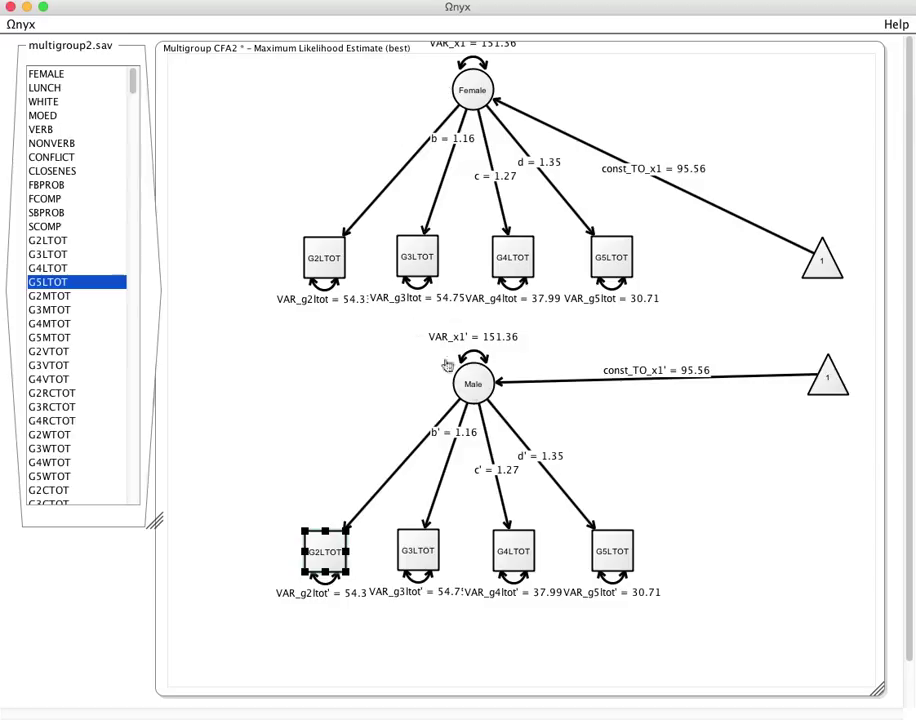
{"action": "key", "text": "Up"}
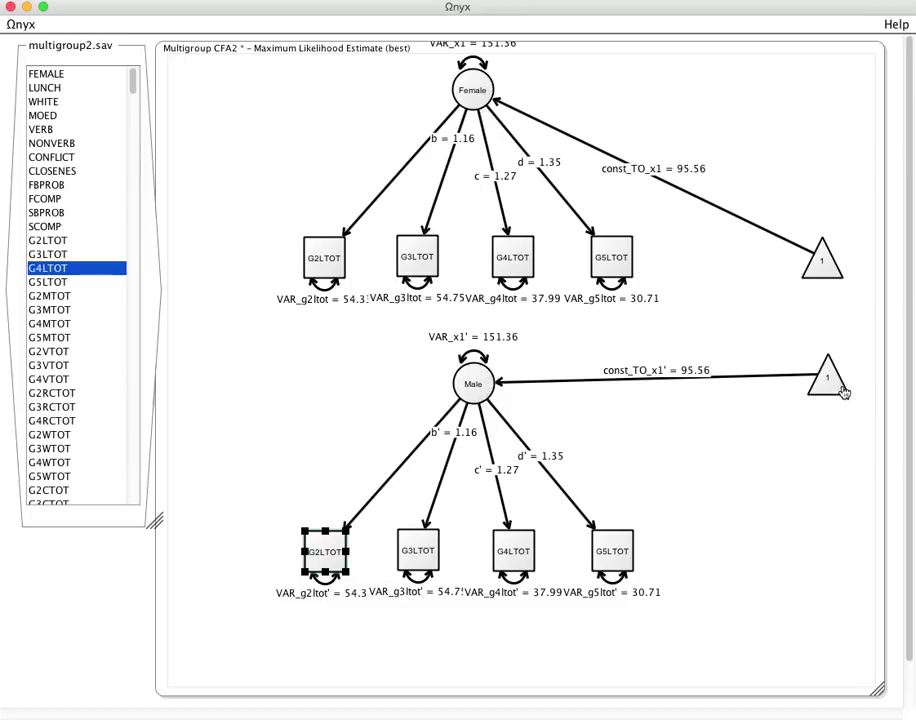
Step: Nudge the Male constant right and raise the Female constant level with its factor
{"action": "mouse_move", "coordinate": [842, 393]}
{"action": "left_mouse_down"}
{"action": "mouse_move", "coordinate": [836, 429]}
{"action": "mouse_move", "coordinate": [855, 397]}
{"action": "left_mouse_up"}
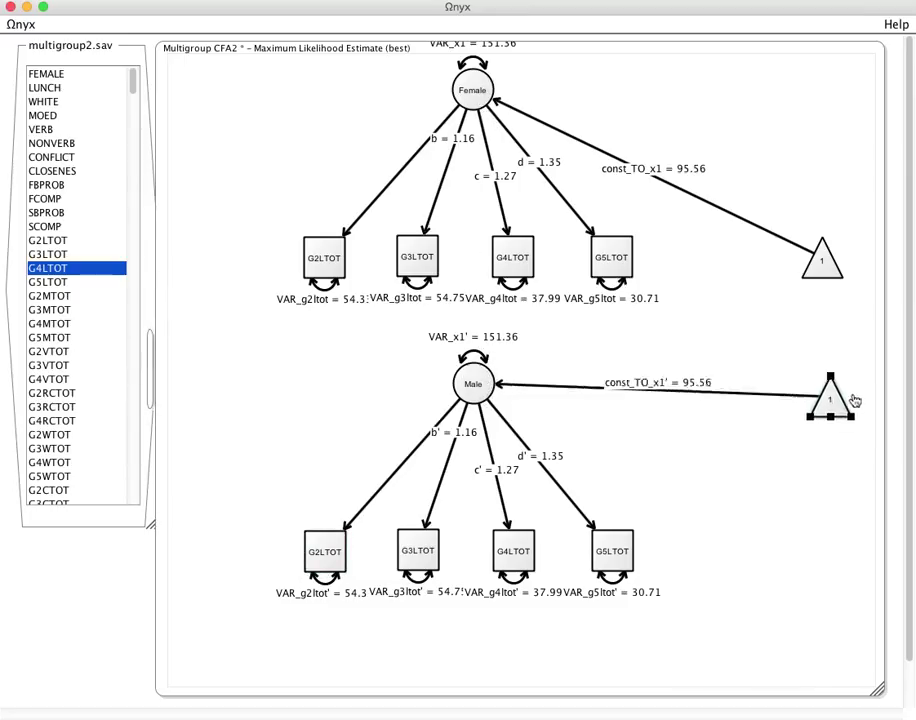
{"action": "left_click", "coordinate": [822, 264]}
{"action": "left_click_drag", "start_coordinate": [838, 155], "coordinate": [827, 100]}
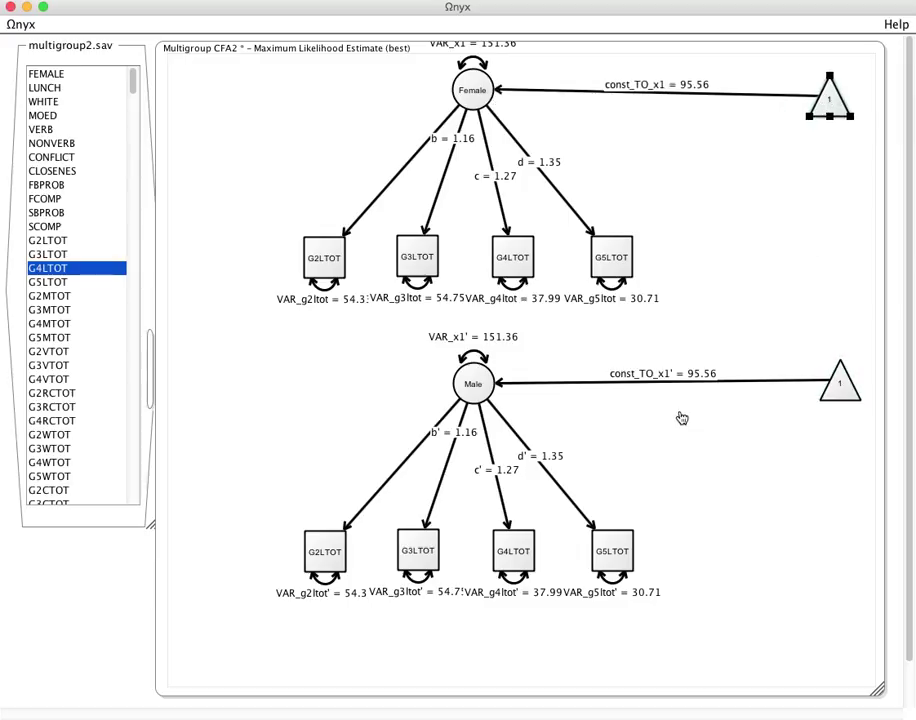
{"action": "key", "text": "Up"}
{"action": "key", "text": "Up"}
{"action": "key", "text": "Down"}
{"action": "key", "text": "Down"}
{"action": "key", "text": "Down"}
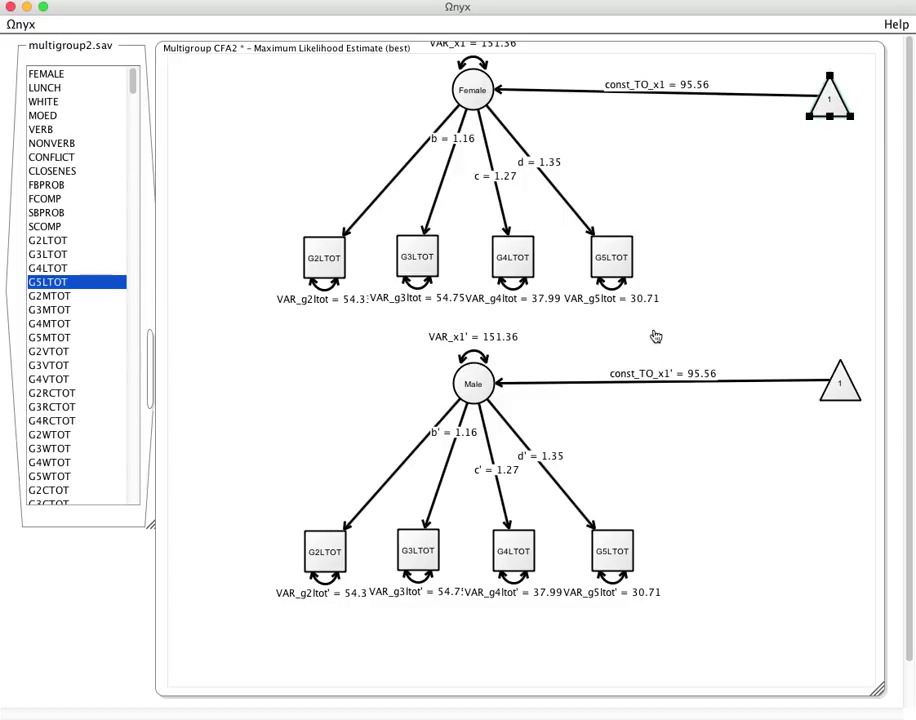
{"action": "key", "text": "Up"}
{"action": "key", "text": "Up"}
{"action": "key", "text": "Down"}
{"action": "key", "text": "Down"}
{"action": "key", "text": "Up"}
{"action": "key", "text": "Up"}
{"action": "key", "text": "Up"}
{"action": "key", "text": "Down"}
{"action": "key", "text": "Down"}
{"action": "key", "text": "Down"}
{"action": "key", "text": "Up"}
{"action": "key", "text": "Up"}
{"action": "key", "text": "Down"}
{"action": "key", "text": "Down"}
Step: Assign FEMALE as grouping for G2LTOT–G5LTOT, re-estimating variance 183.97 and mean 94.13
{"action": "left_click_drag", "start_coordinate": [233, 214], "coordinate": [726, 313]}
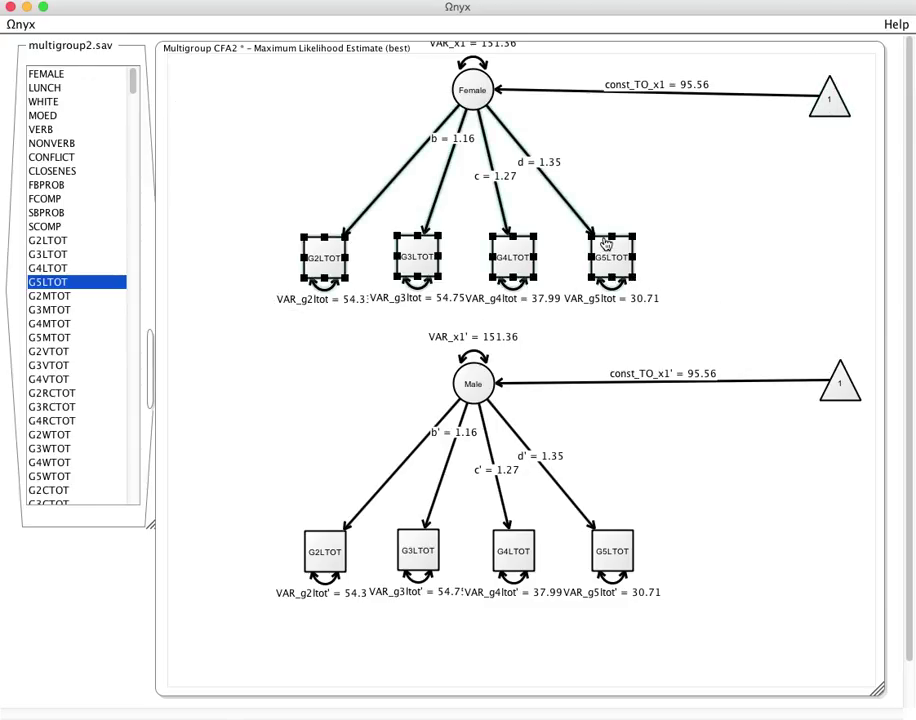
{"action": "right_click", "coordinate": [604, 253]}
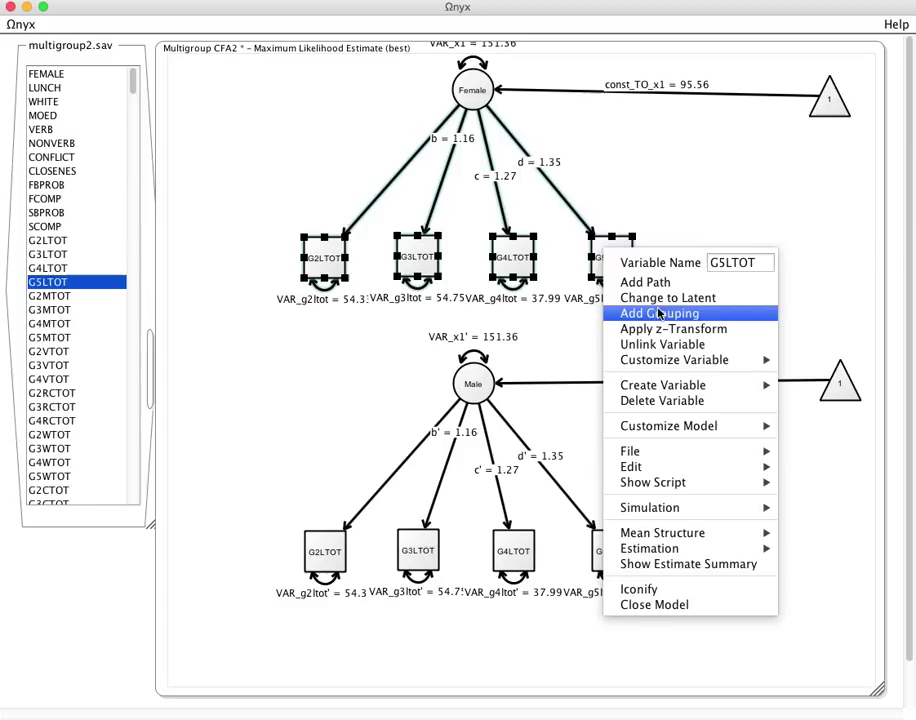
{"action": "left_click", "coordinate": [660, 314]}
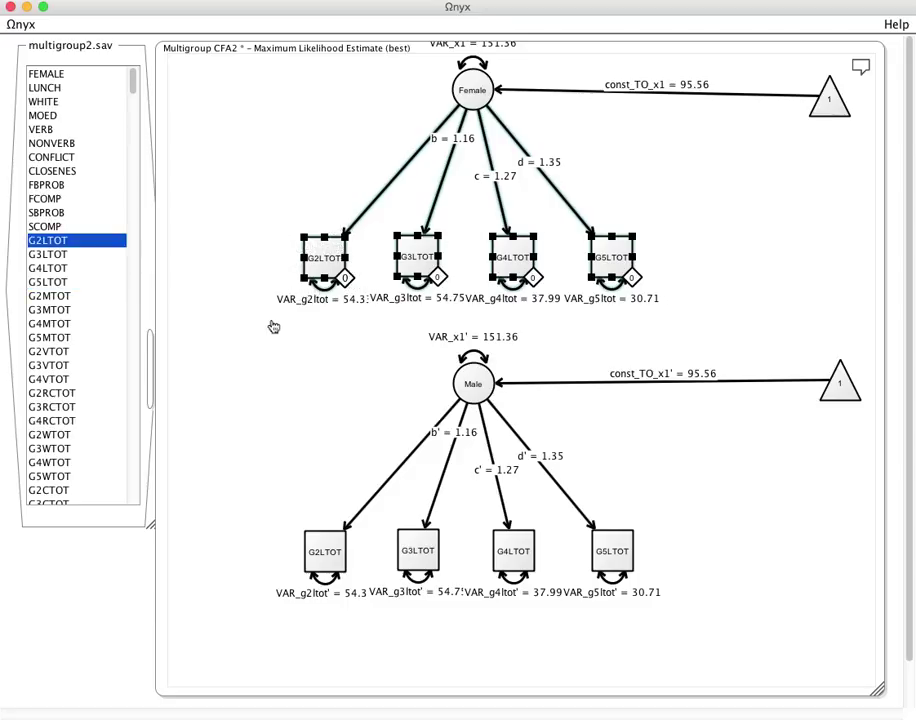
{"action": "mouse_move", "coordinate": [351, 287]}
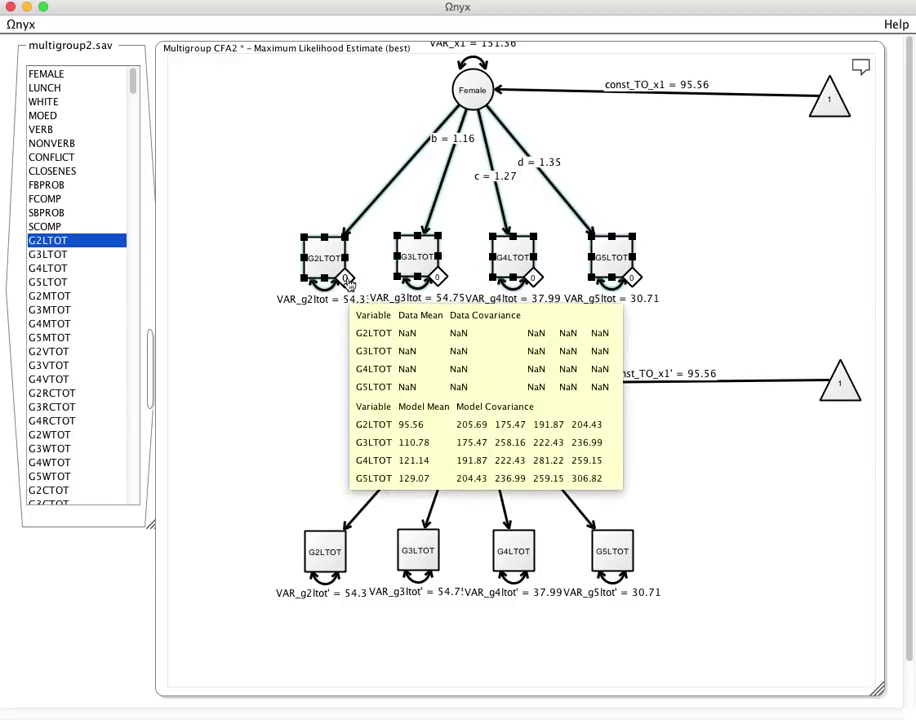
{"action": "left_click", "coordinate": [45, 74]}
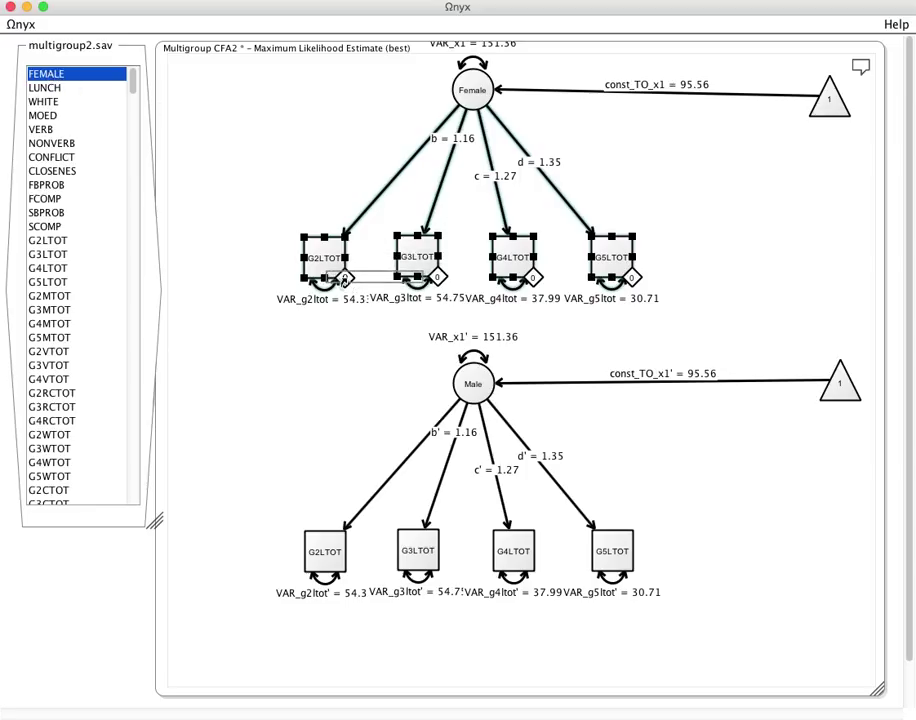
{"action": "left_click_drag", "start_coordinate": [343, 277], "coordinate": [346, 279]}
{"action": "left_click_drag", "start_coordinate": [74, 79], "coordinate": [291, 224]}
{"action": "left_click_drag", "start_coordinate": [45, 74], "coordinate": [533, 281]}
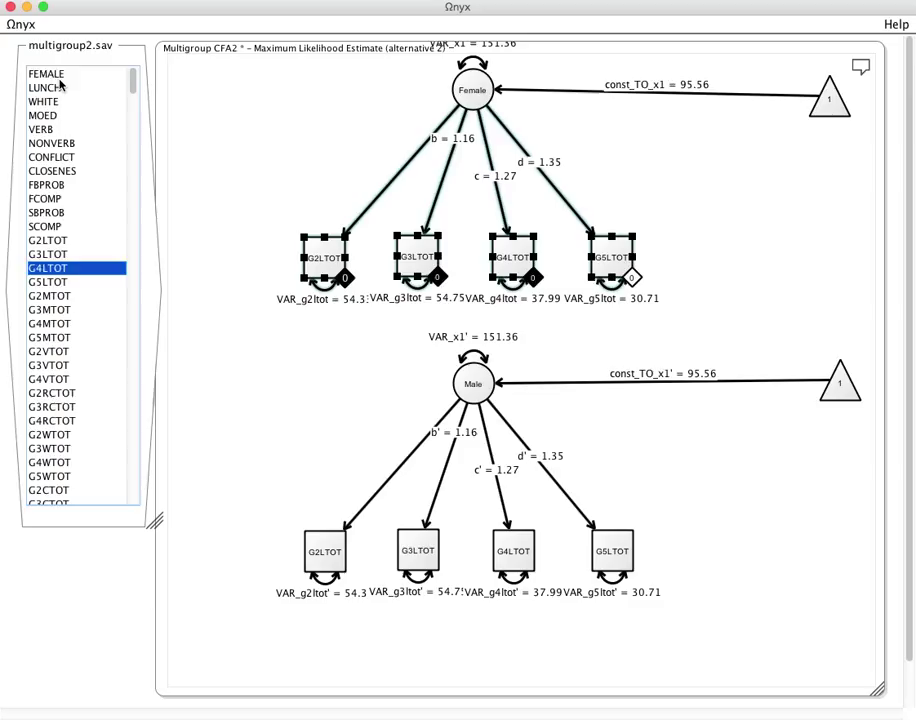
{"action": "left_click_drag", "start_coordinate": [60, 76], "coordinate": [632, 280]}
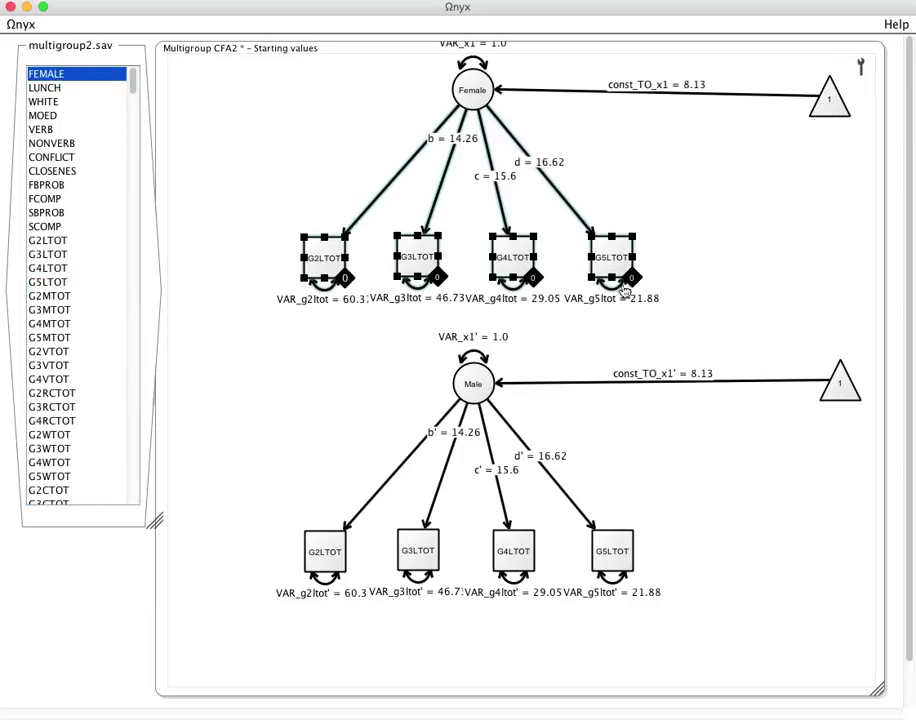
{"action": "left_click_drag", "start_coordinate": [235, 517], "coordinate": [705, 640]}
Step: Add grouping to the four Male indicators G2LTOT–G5LTOT and link each to FEMALE
{"action": "right_click", "coordinate": [610, 563]}
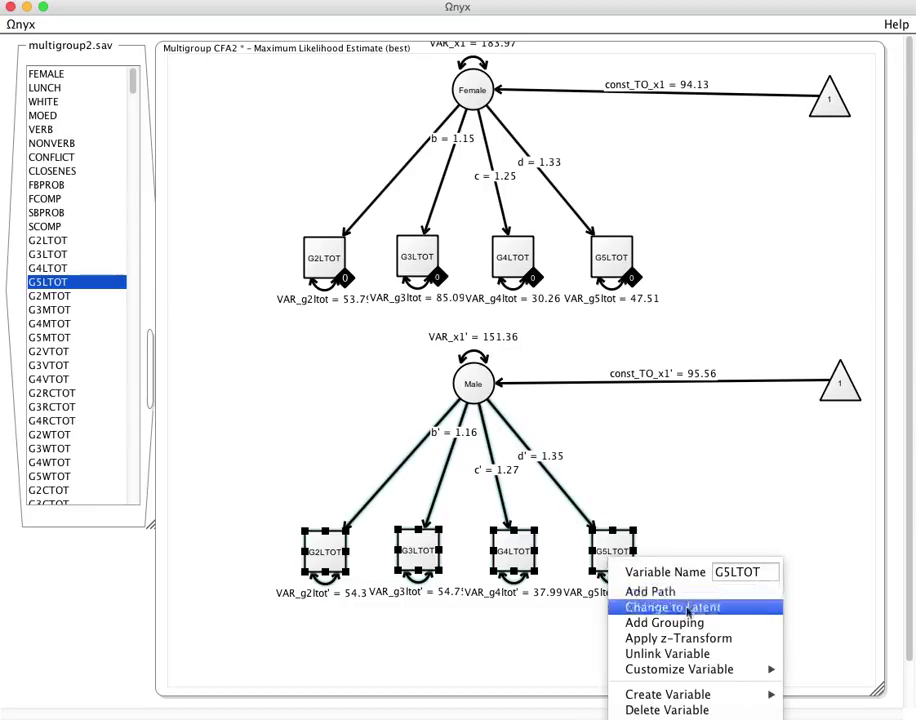
{"action": "left_click", "coordinate": [690, 623]}
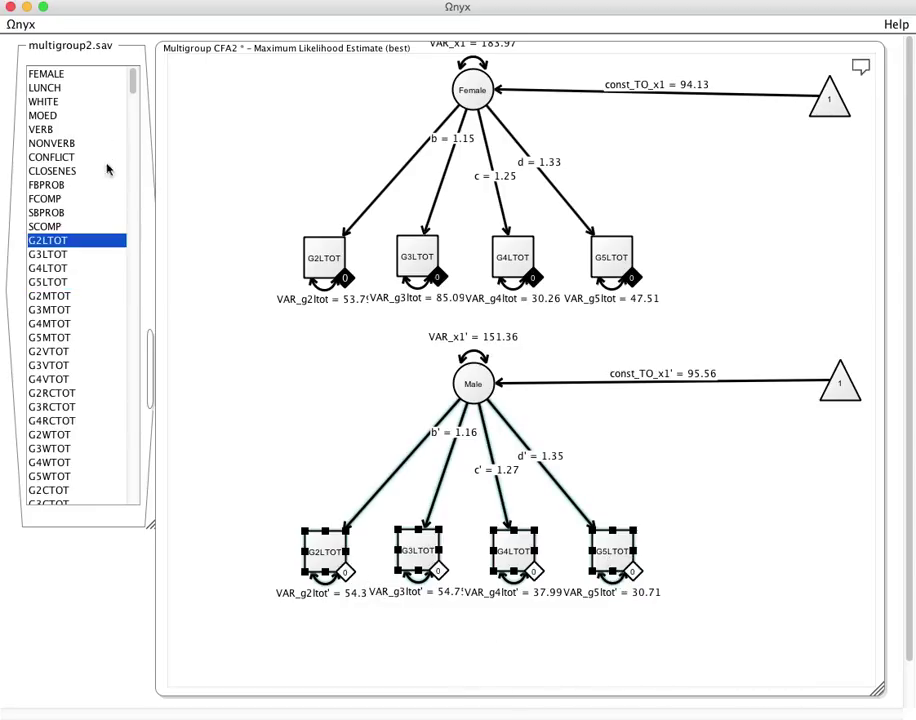
{"action": "left_click_drag", "start_coordinate": [57, 79], "coordinate": [346, 572]}
{"action": "left_click_drag", "start_coordinate": [61, 75], "coordinate": [420, 540]}
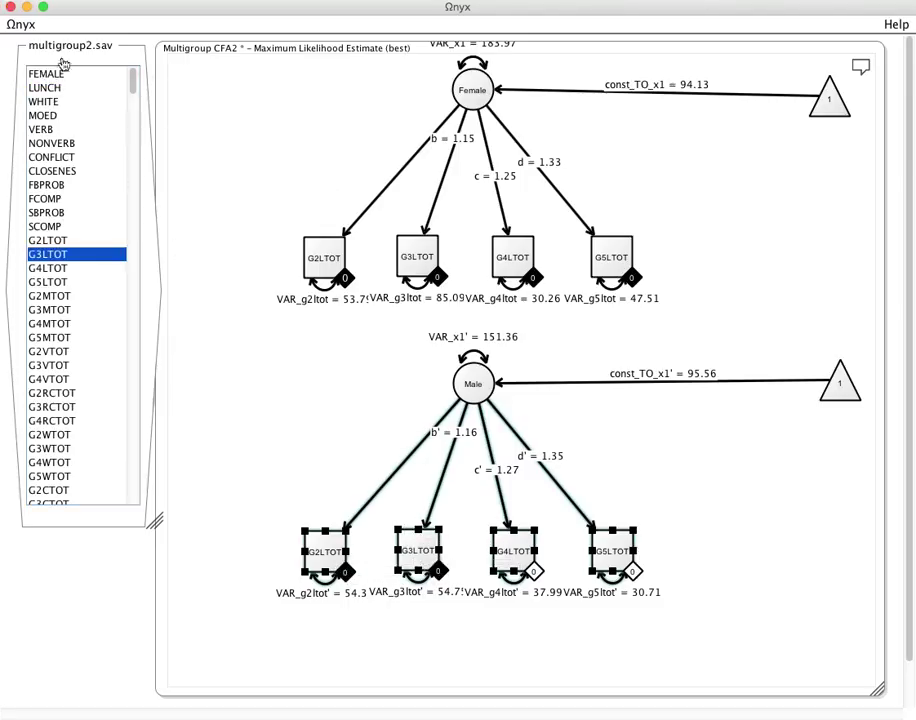
{"action": "left_click_drag", "start_coordinate": [62, 73], "coordinate": [533, 572]}
{"action": "left_click_drag", "start_coordinate": [58, 73], "coordinate": [624, 571]}
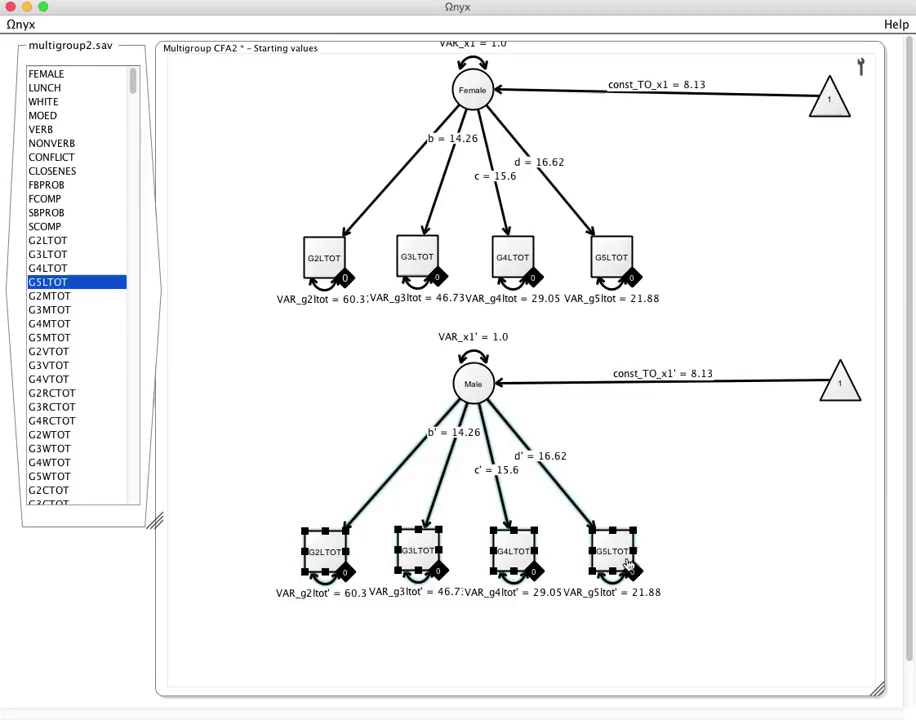
Step: Set the group value of all four Male indicators to 0
{"action": "left_click_drag", "start_coordinate": [197, 502], "coordinate": [842, 671]}
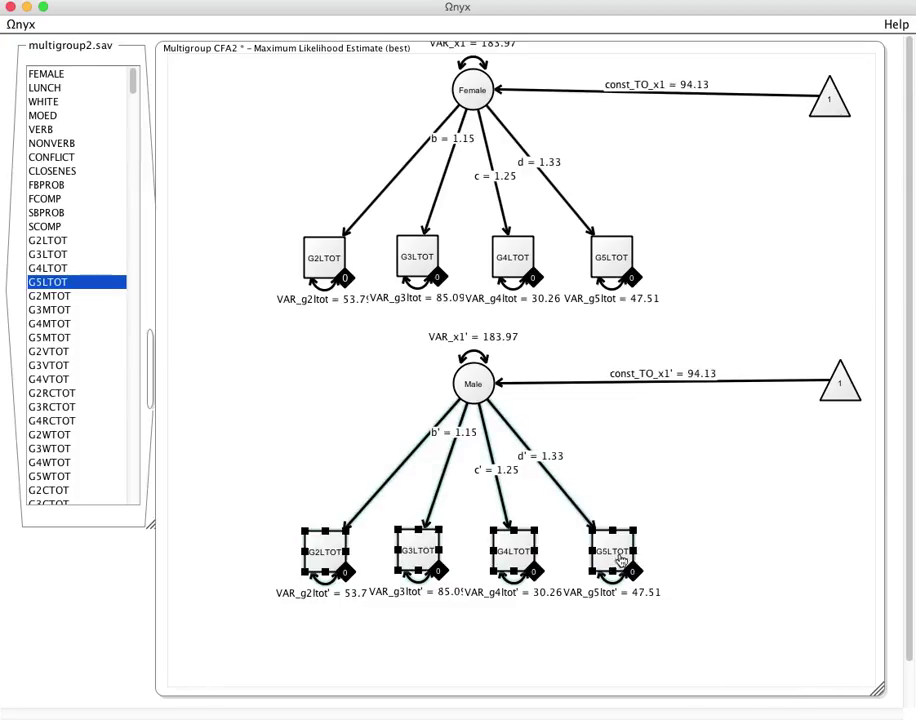
{"action": "right_click", "coordinate": [620, 555]}
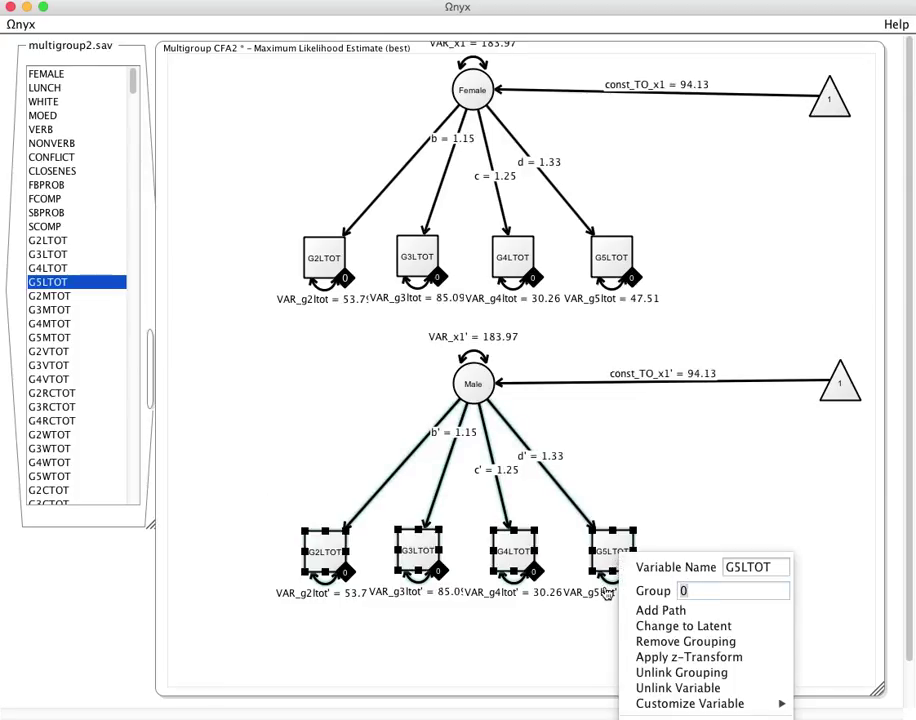
{"action": "type", "text": "1"}
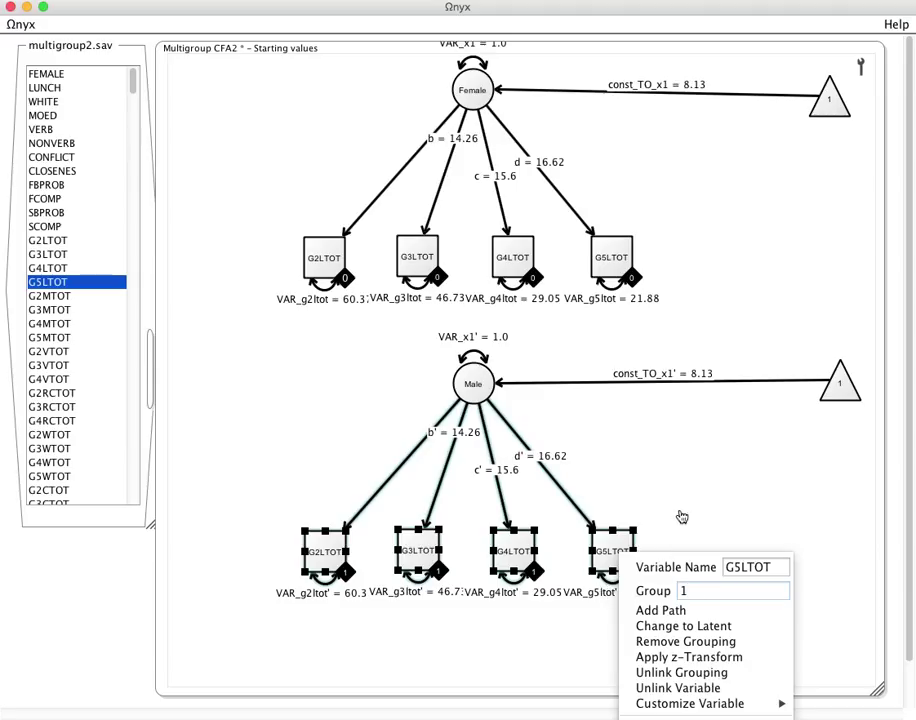
{"action": "type", "text": "0"}
{"action": "left_click", "coordinate": [690, 486]}
{"action": "left_click", "coordinate": [238, 224]}
Step: Set the four Female indicators to group value 1 and re-estimate the model
{"action": "left_click_drag", "start_coordinate": [459, 310], "coordinate": [712, 311]}
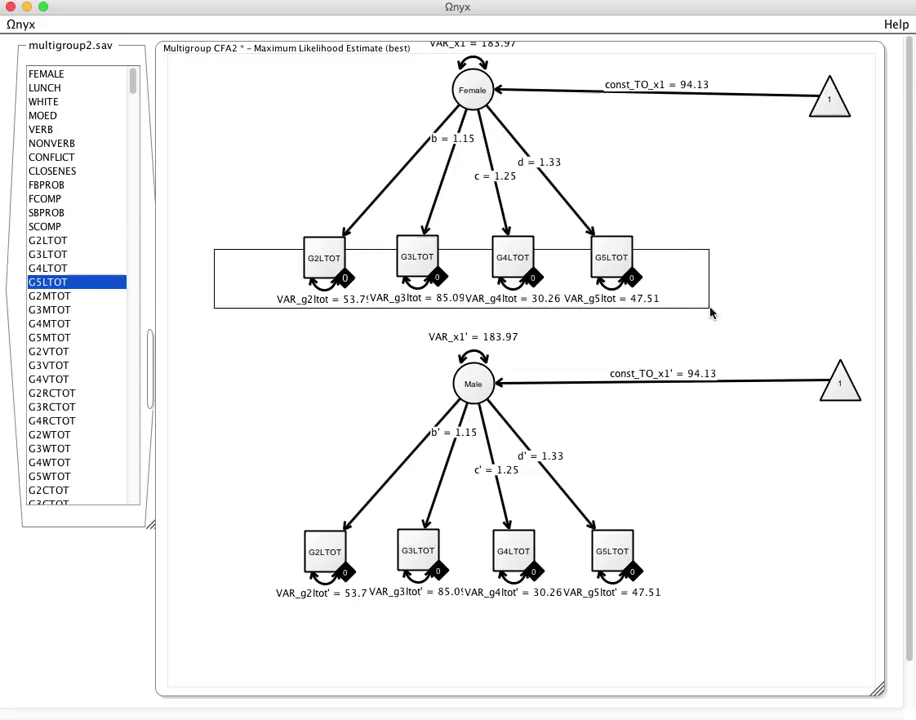
{"action": "right_click", "coordinate": [611, 252]}
{"action": "left_click", "coordinate": [218, 204]}
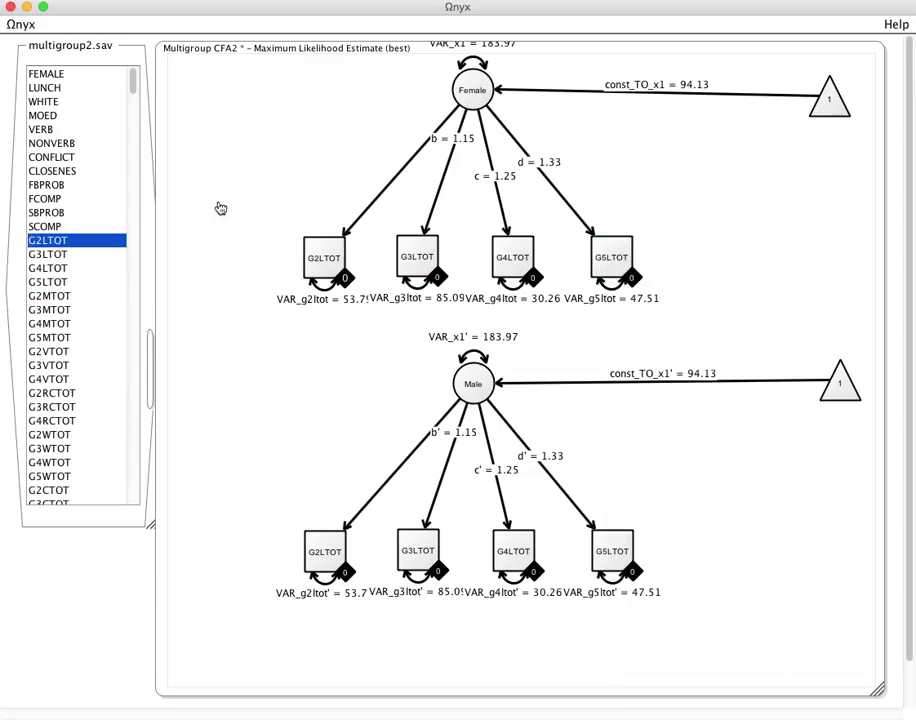
{"action": "left_click_drag", "start_coordinate": [218, 204], "coordinate": [709, 317]}
{"action": "right_click", "coordinate": [615, 262]}
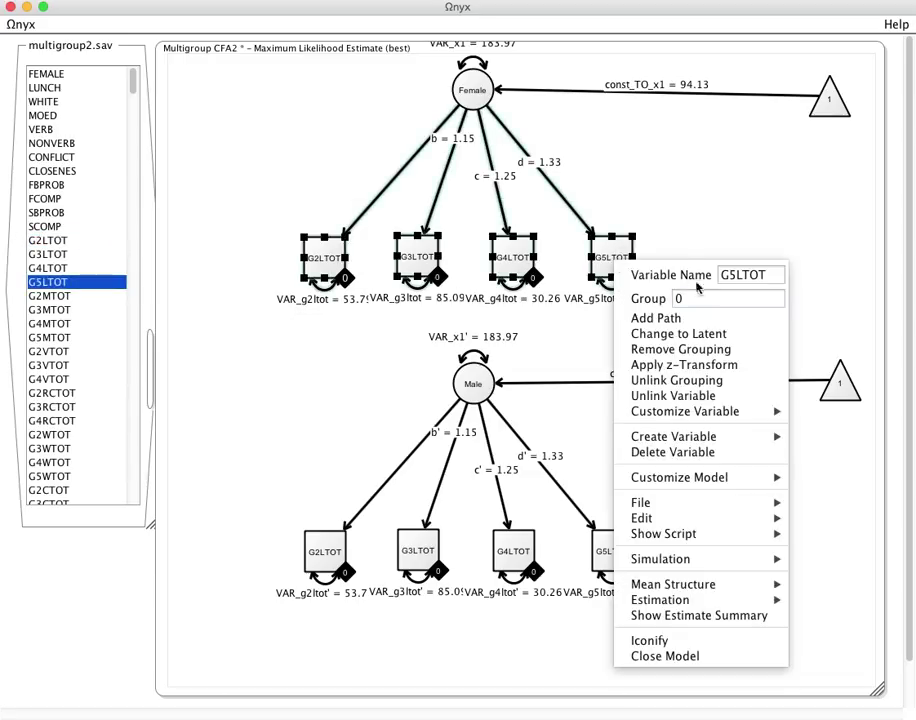
{"action": "type", "text": "1"}
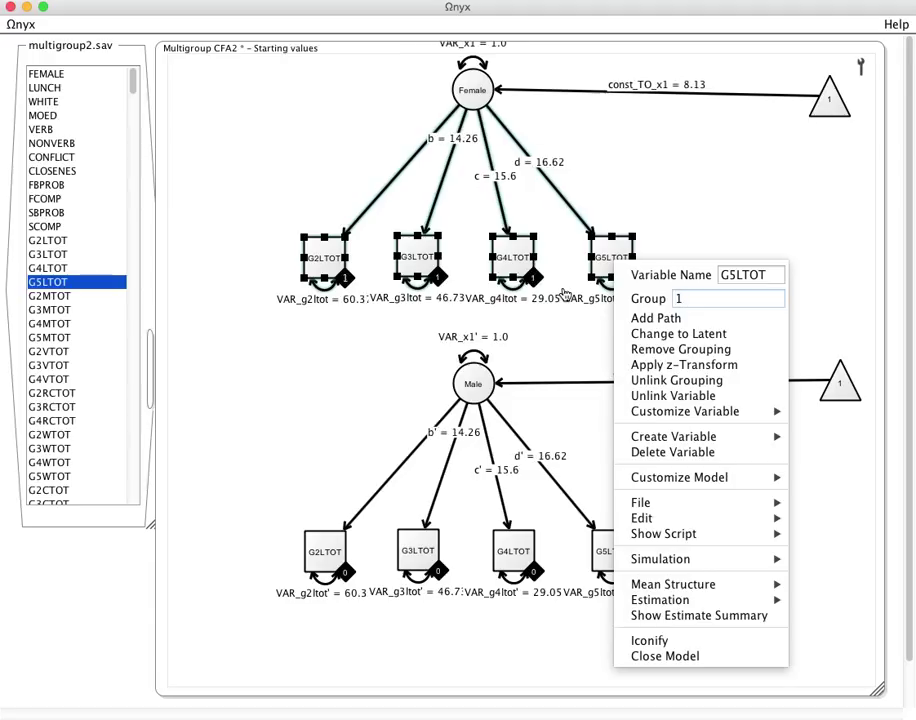
{"action": "left_click", "coordinate": [726, 204]}
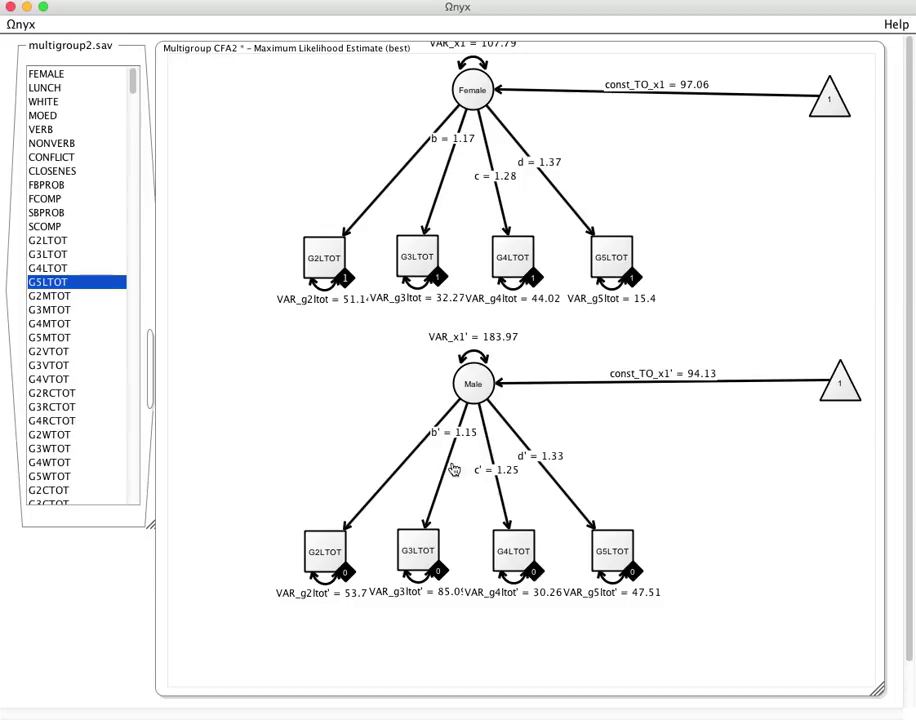
{"action": "key", "text": "Up"}
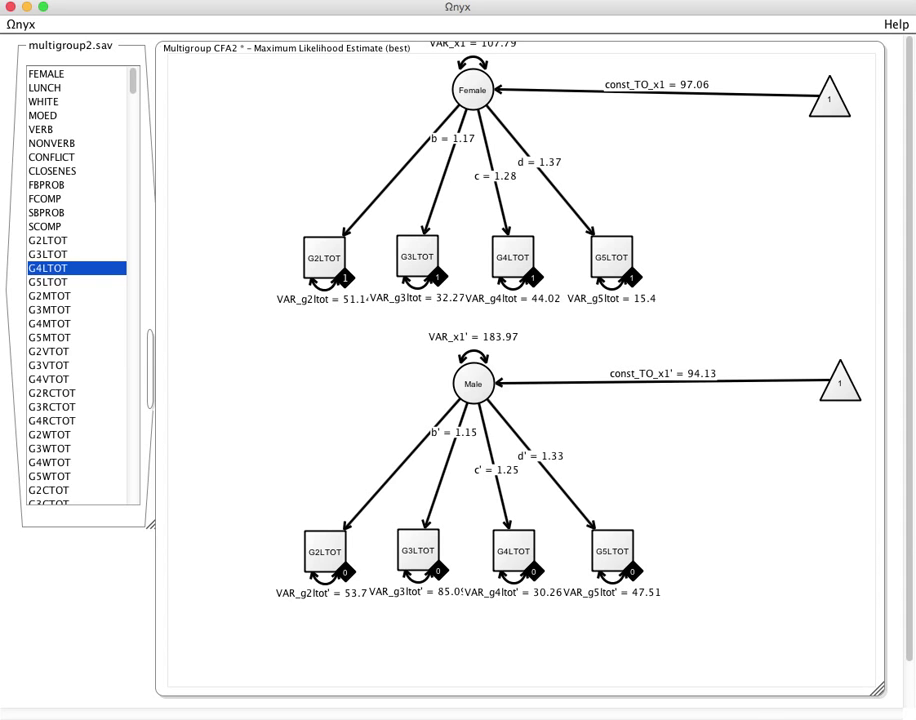
Step: Create a new Excel workbook with the row label 'unconstrained' in A2
{"action": "left_click", "coordinate": [650, 665]}
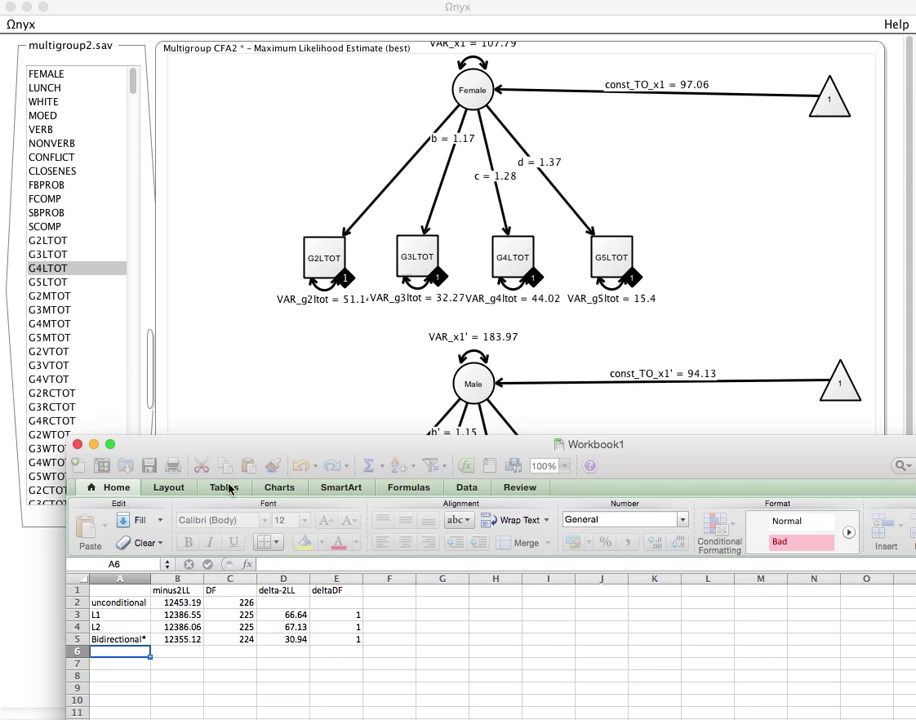
{"action": "left_click_drag", "start_coordinate": [259, 446], "coordinate": [844, 8]}
{"action": "key", "text": "super+n"}
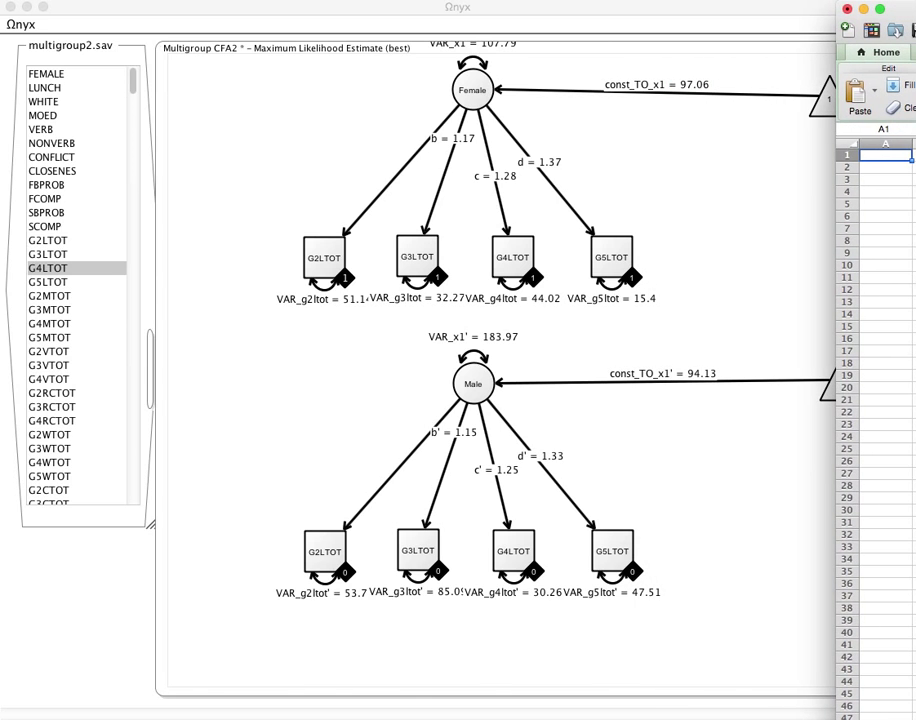
{"action": "left_click_drag", "start_coordinate": [915, 8], "coordinate": [887, 10]}
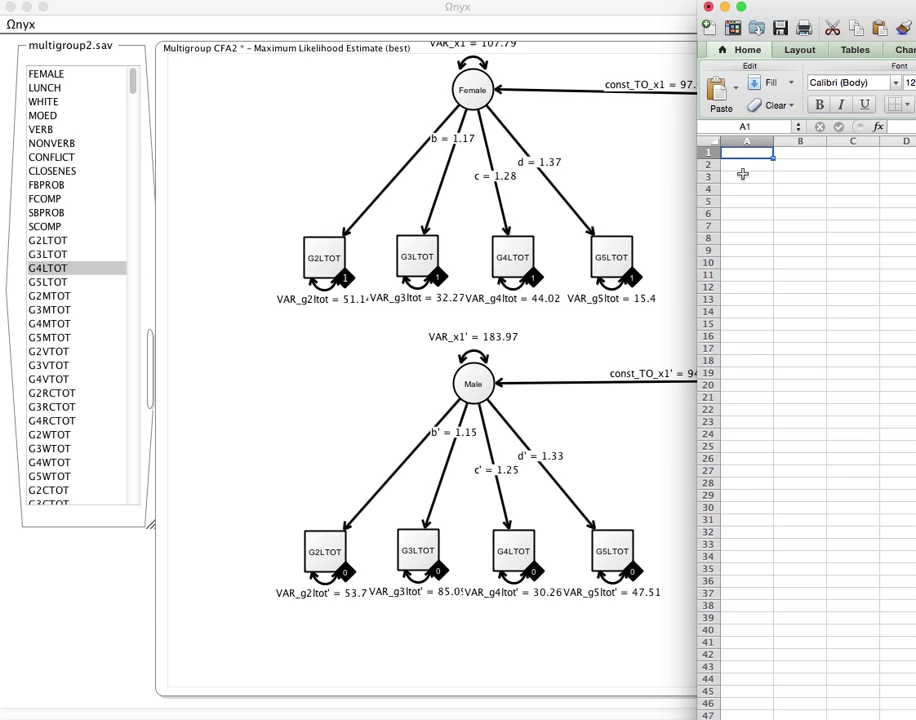
{"action": "left_click", "coordinate": [749, 162]}
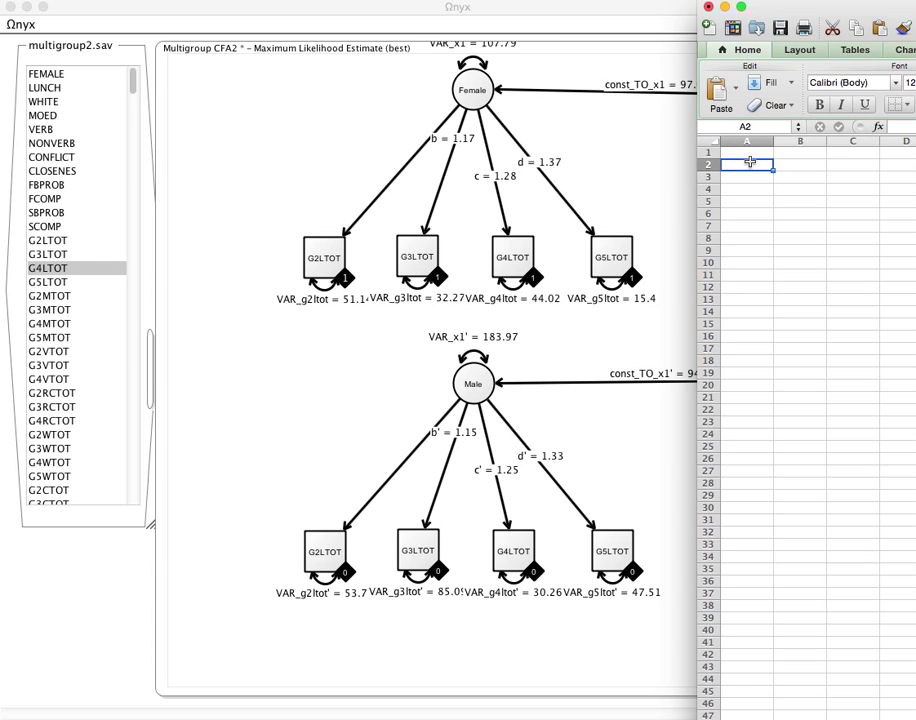
{"action": "type", "text": "unconst"}
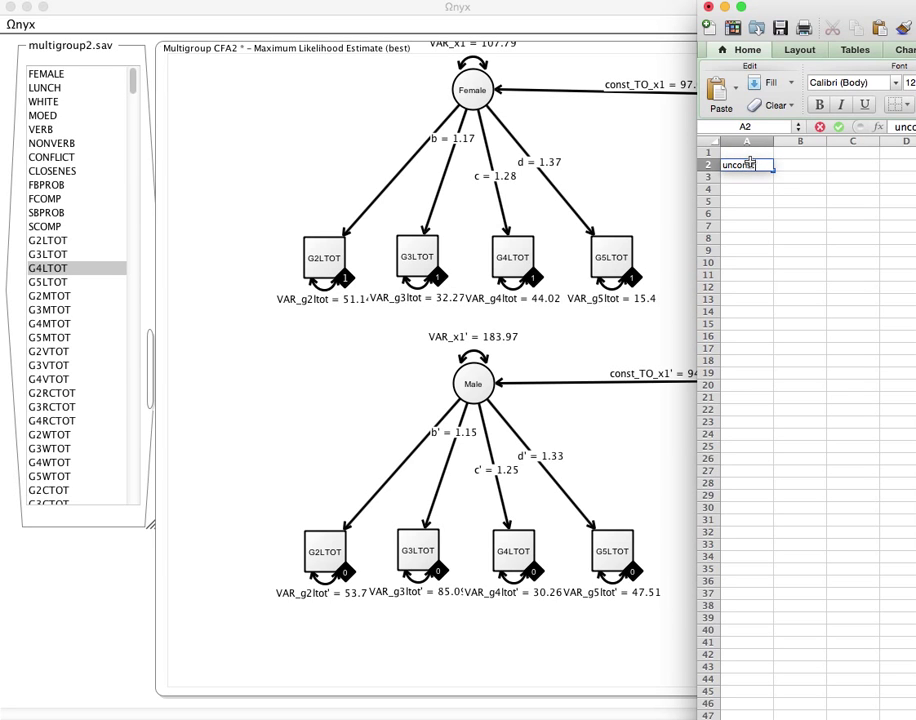
{"action": "type", "text": "raine"}
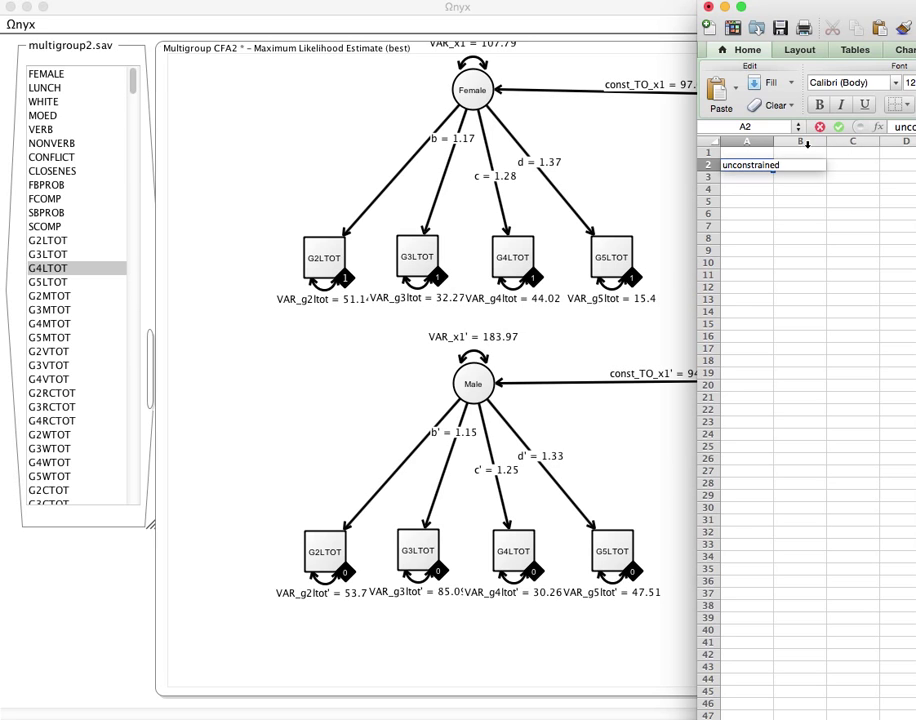
{"action": "type", "text": "d"}
{"action": "double_click", "coordinate": [775, 140]}
Step: Add headers minus2LL in B1 and DF in C1, then show Ωnyx's Estimate Summary
{"action": "left_click", "coordinate": [816, 155]}
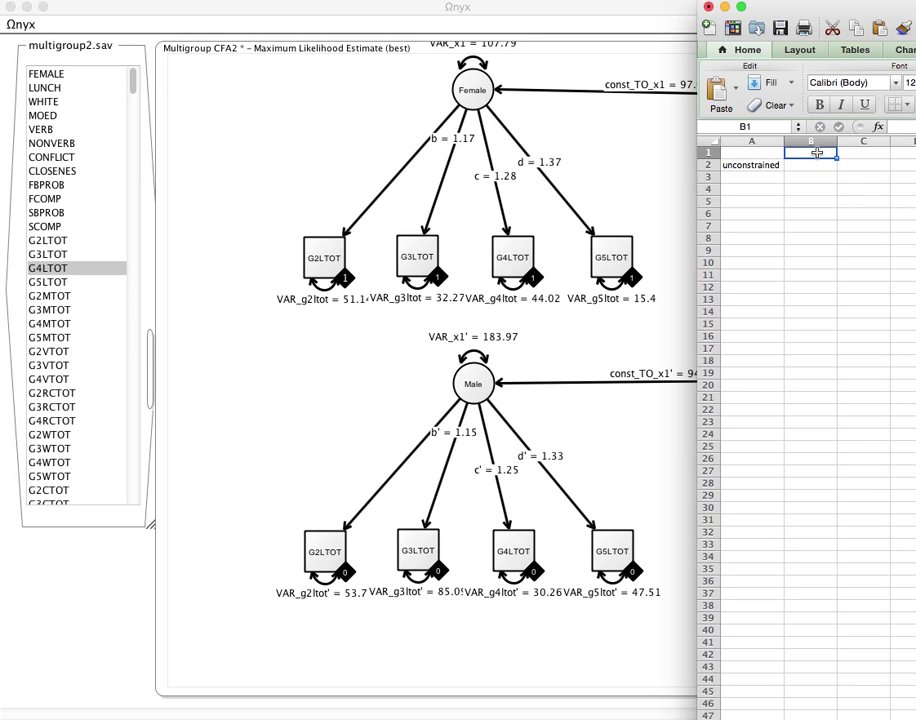
{"action": "type", "text": "minus"}
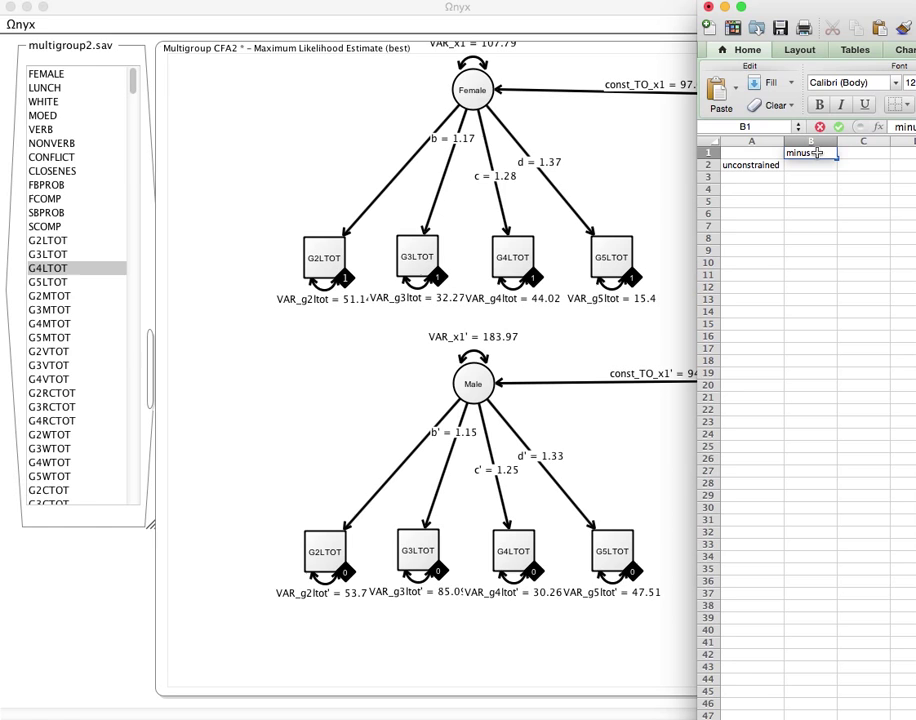
{"action": "type", "text": "2LL"}
{"action": "key", "text": "Tab"}
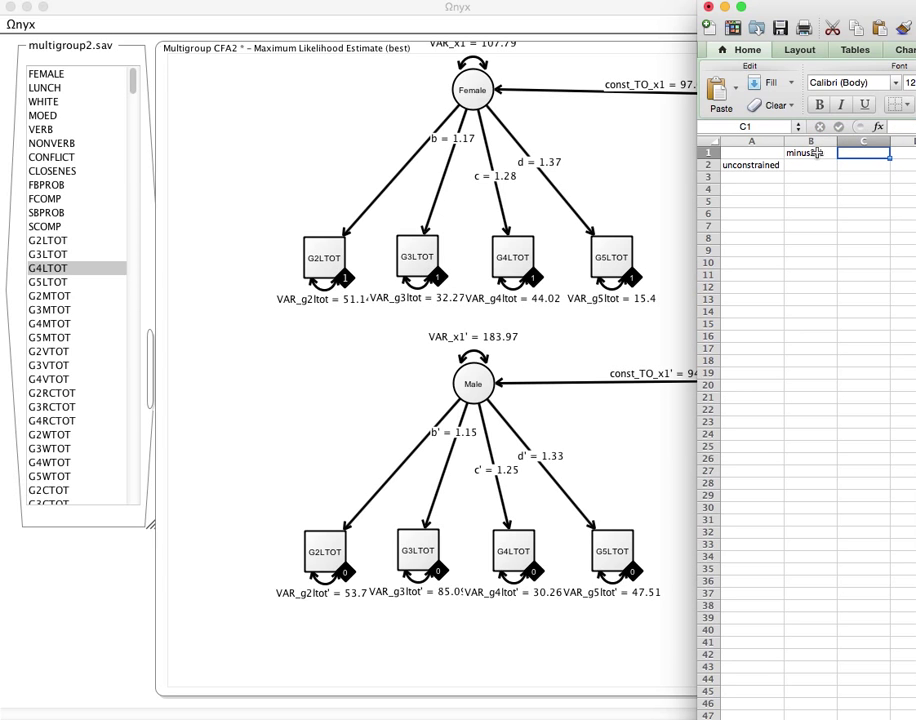
{"action": "type", "text": "DF"}
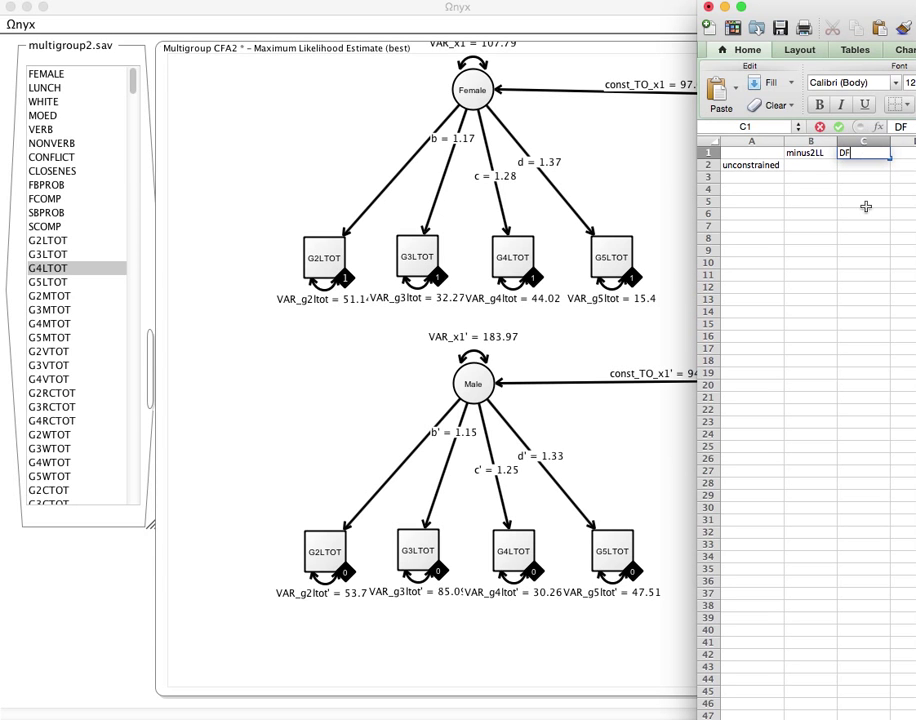
{"action": "left_click", "coordinate": [816, 165]}
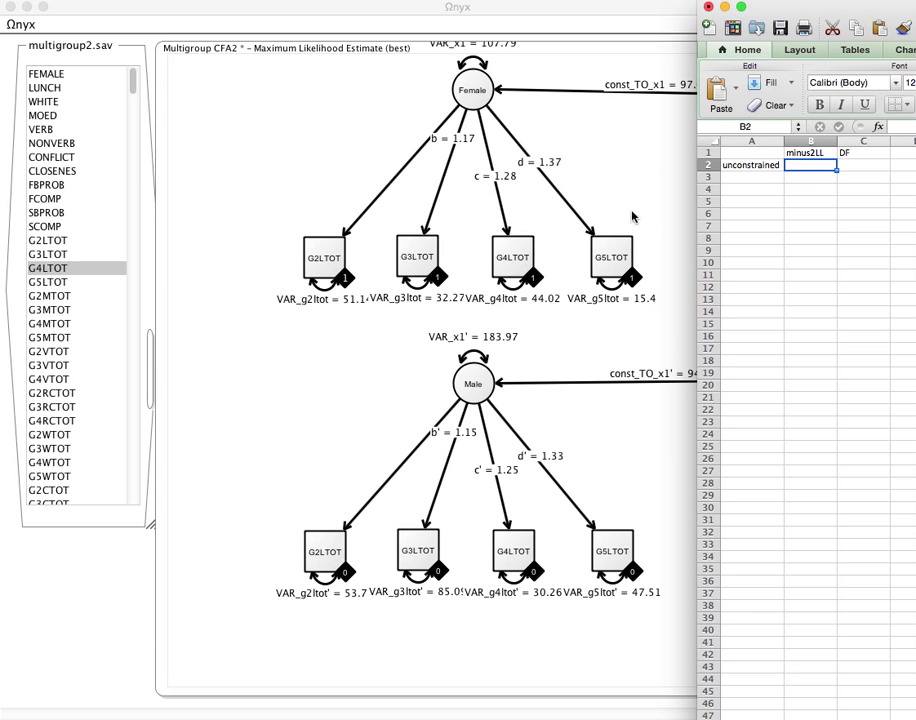
{"action": "right_click", "coordinate": [262, 149]}
{"action": "left_click", "coordinate": [350, 354]}
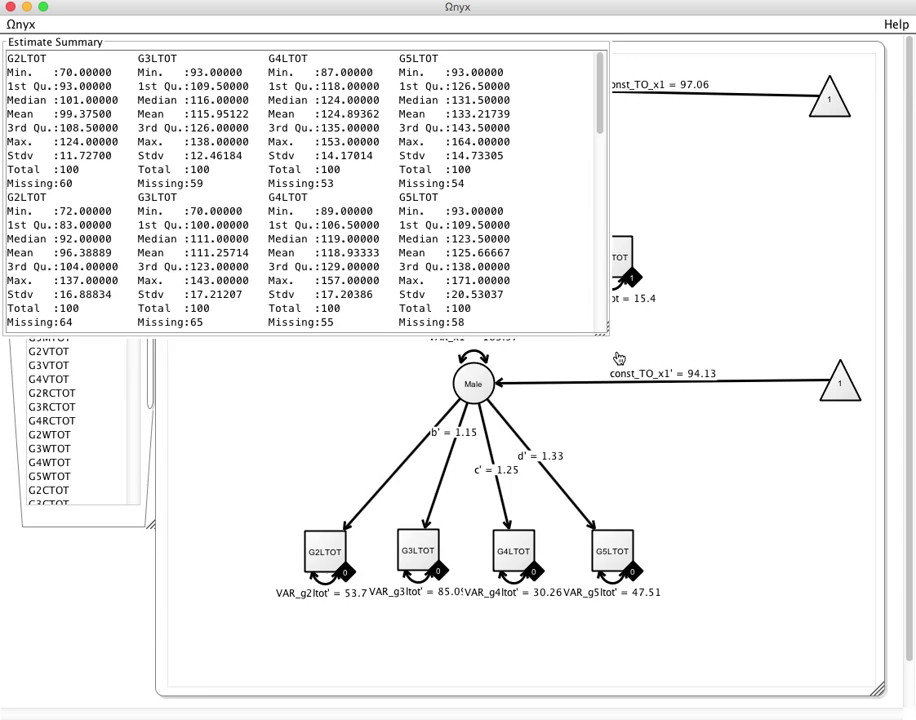
Step: Copy the unconstrained fit into Excel: minus2LL 2451.82 in B2 and DF 46 in C2
{"action": "left_click_drag", "start_coordinate": [606, 332], "coordinate": [737, 708]}
{"action": "scroll", "coordinate": [530, 430], "scroll_direction": "down", "scroll_amount": 5}
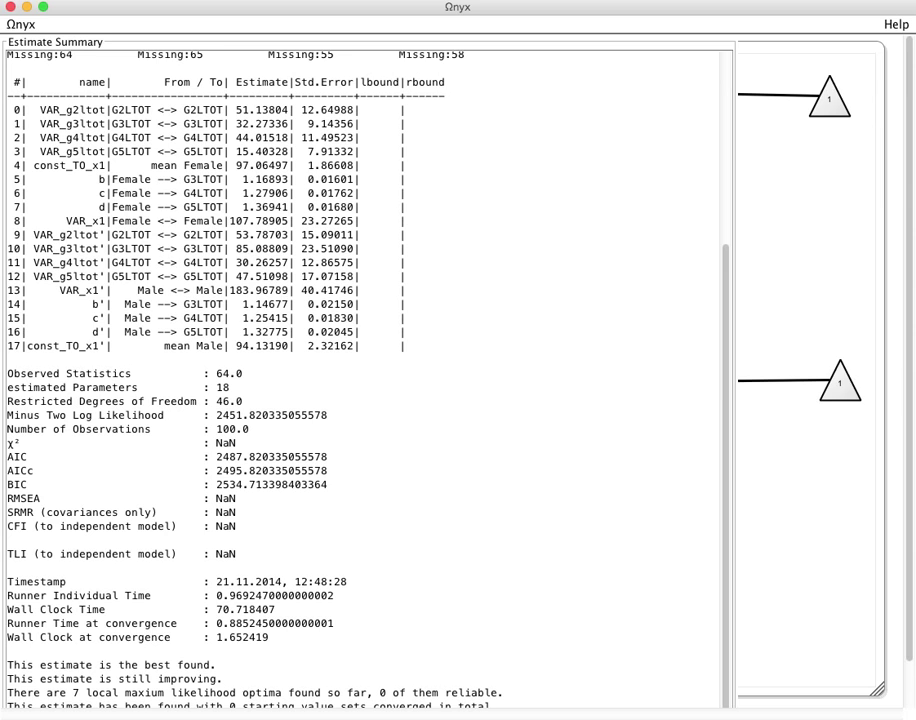
{"action": "key", "text": "super+Tab"}
{"action": "left_click_drag", "start_coordinate": [912, 8], "coordinate": [853, 8]}
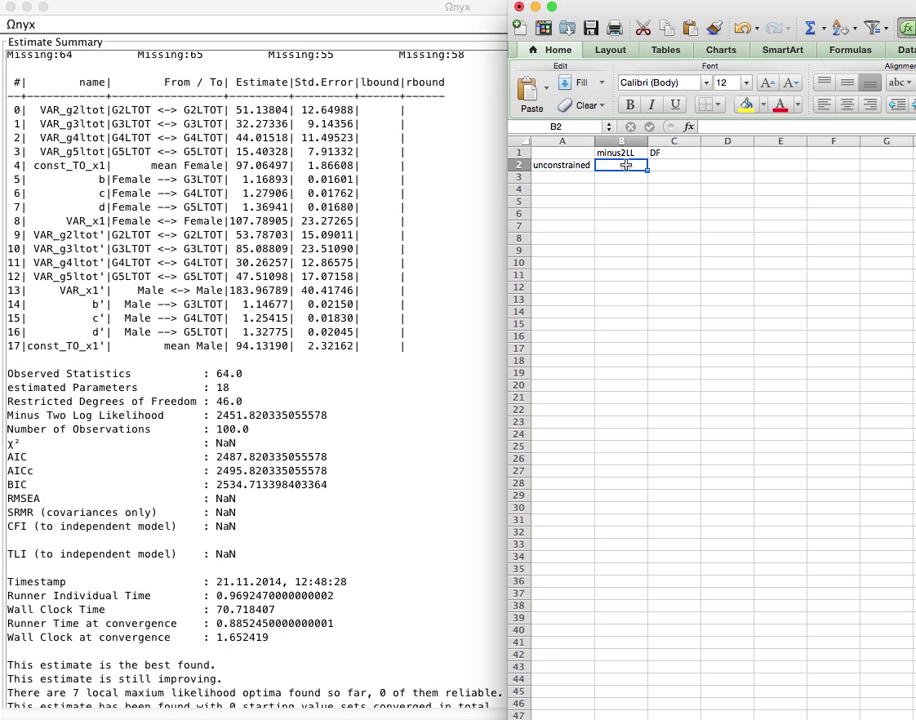
{"action": "type", "text": "2451."}
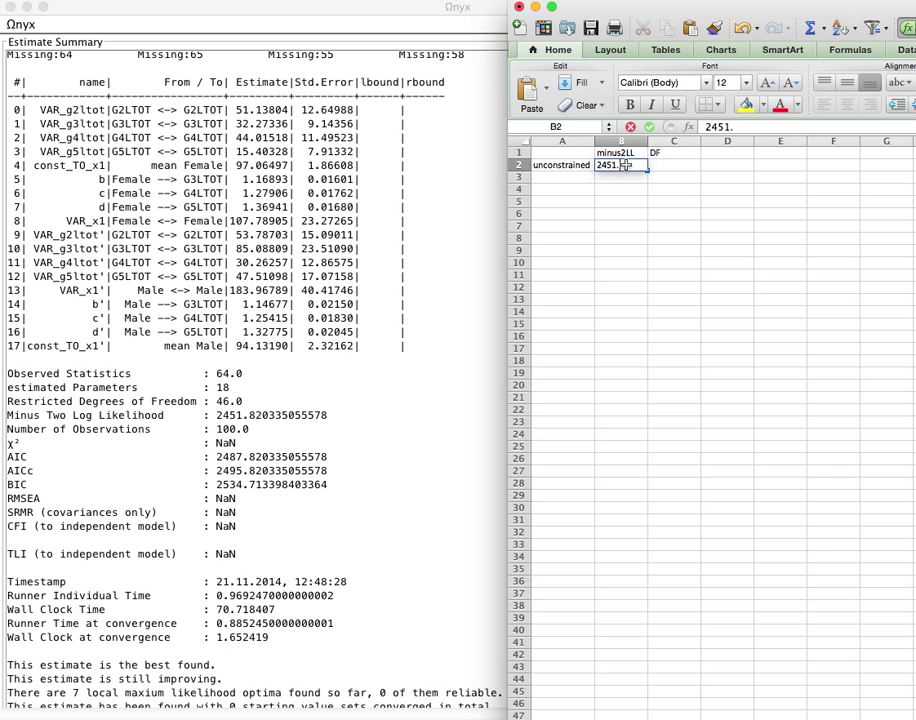
{"action": "type", "text": "82"}
{"action": "key", "text": "Tab"}
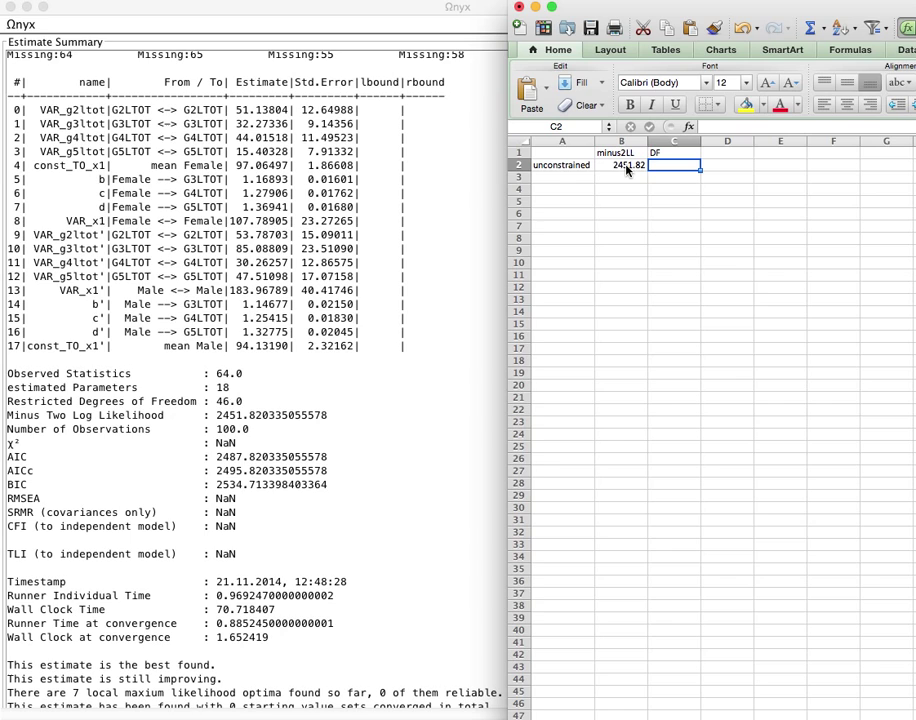
{"action": "type", "text": "46"}
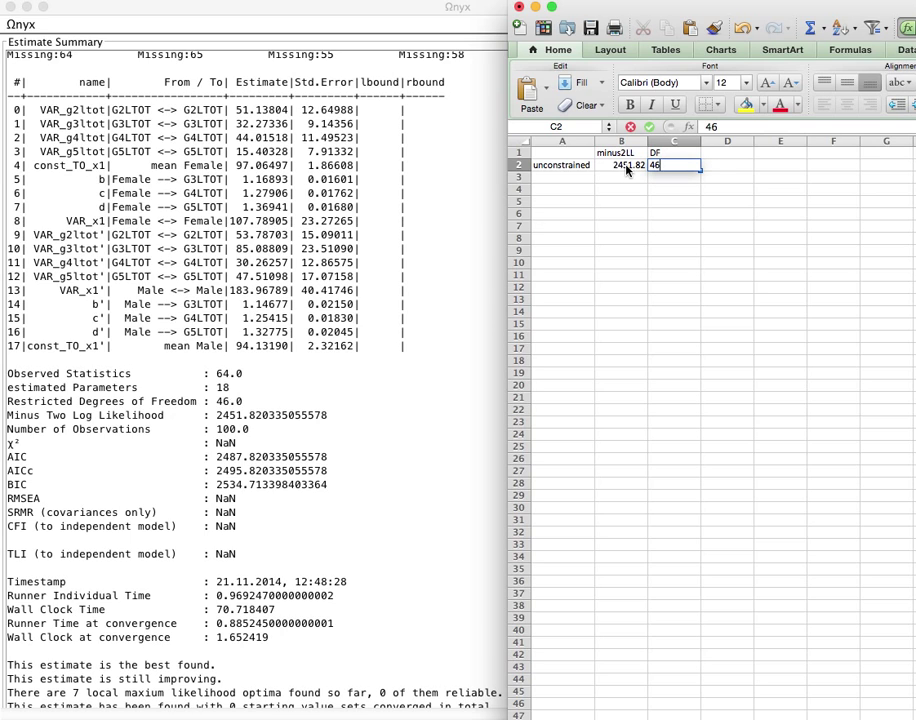
{"action": "key", "text": "Return"}
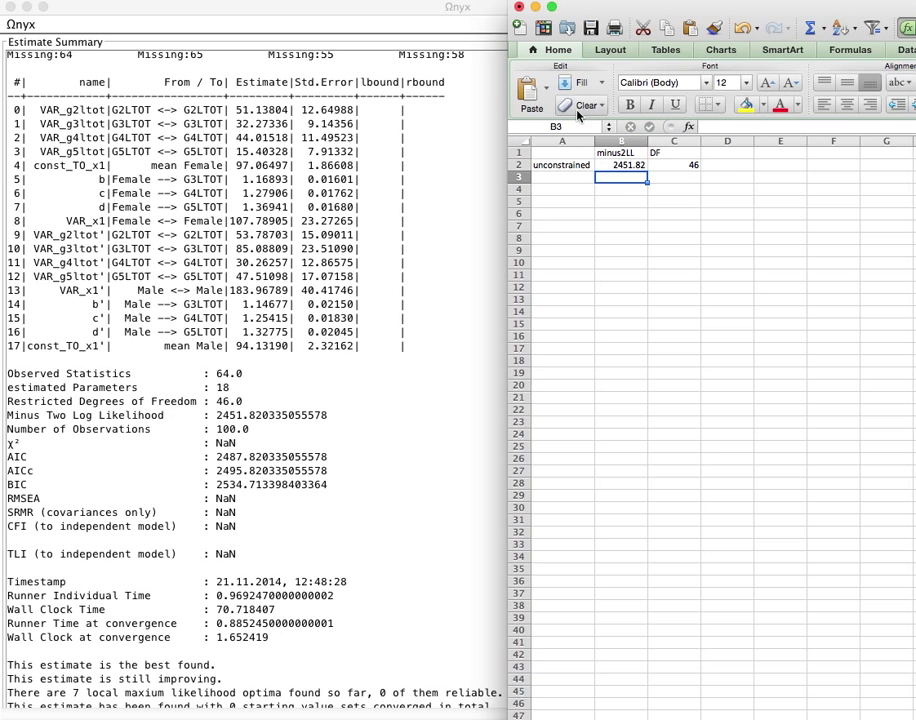
{"action": "left_click", "coordinate": [617, 24]}
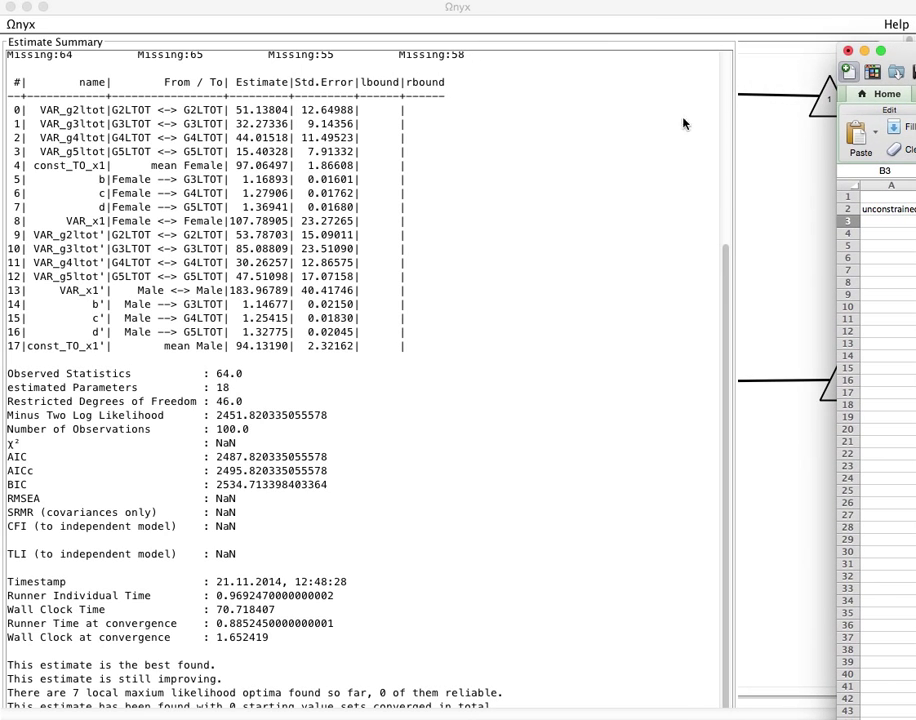
Step: Close the Estimate Summary and rename Male loading b' to b
{"action": "right_click", "coordinate": [606, 169]}
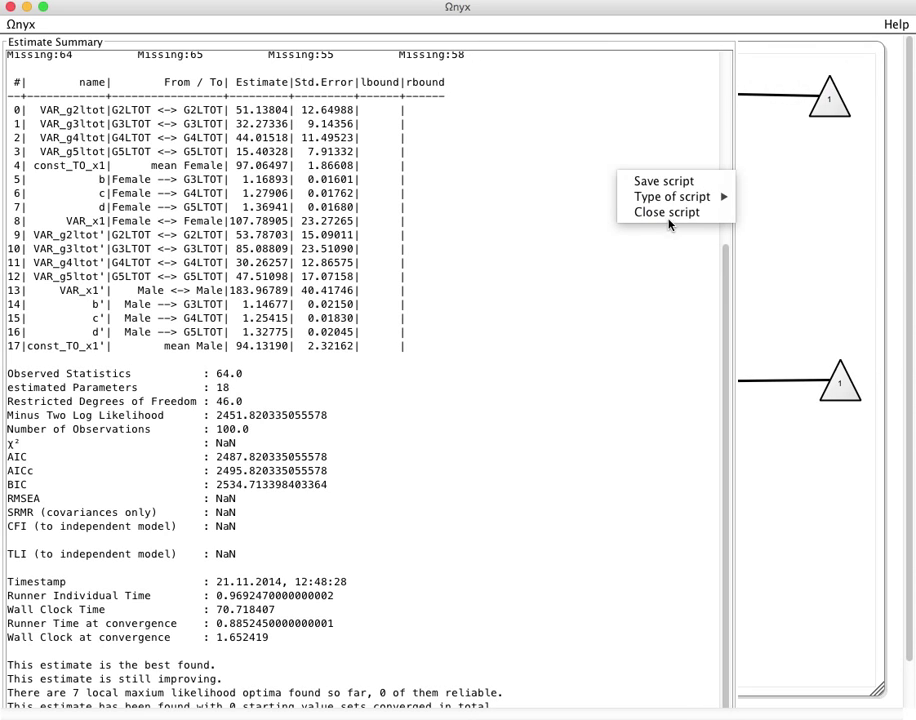
{"action": "left_click", "coordinate": [670, 214]}
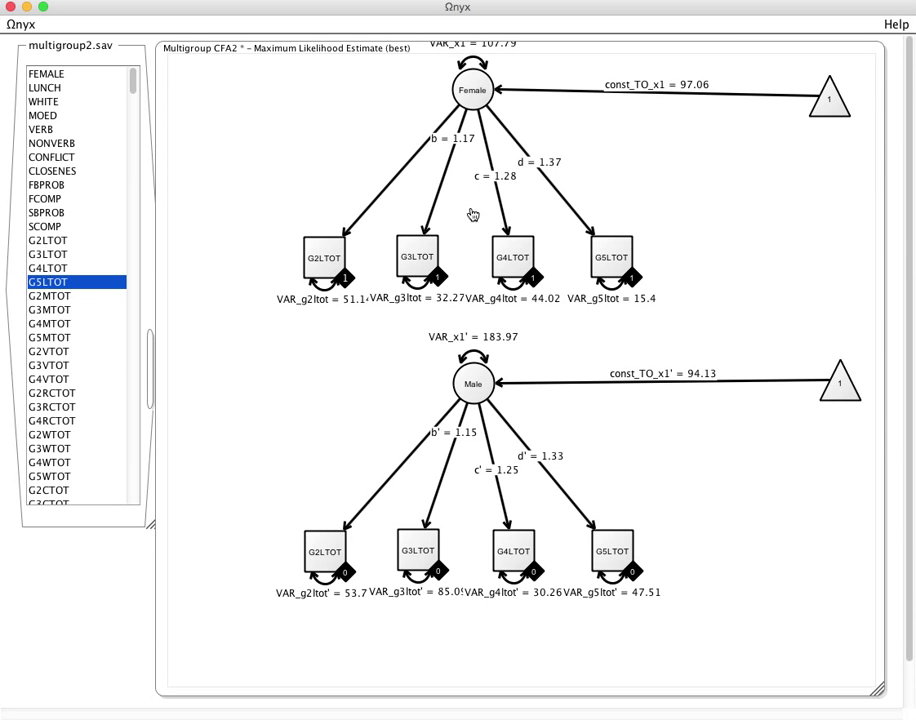
{"action": "key", "text": "Up"}
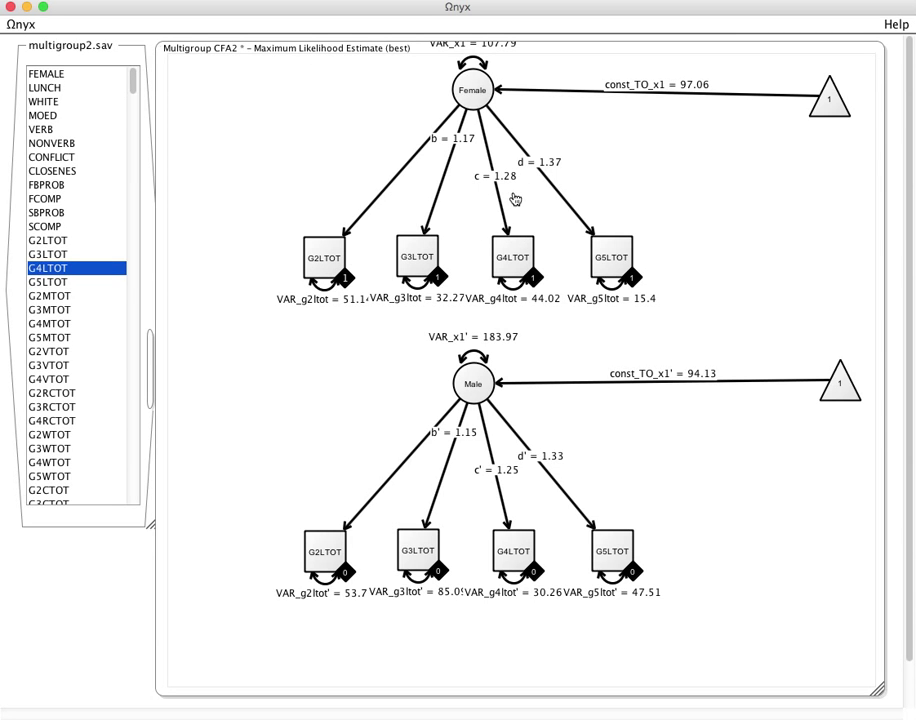
{"action": "right_click", "coordinate": [434, 213]}
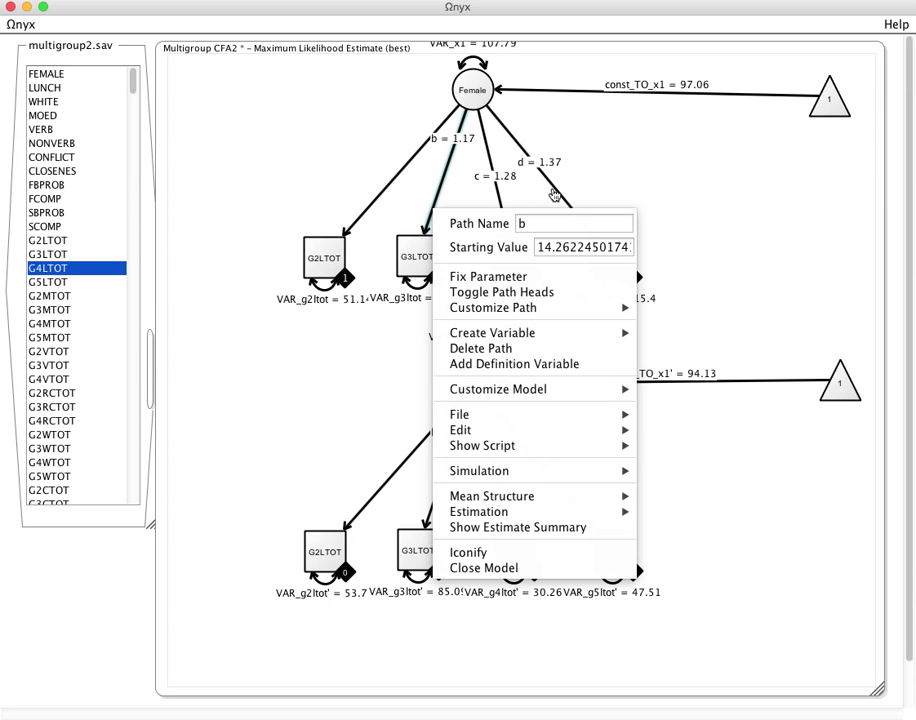
{"action": "left_click", "coordinate": [443, 186]}
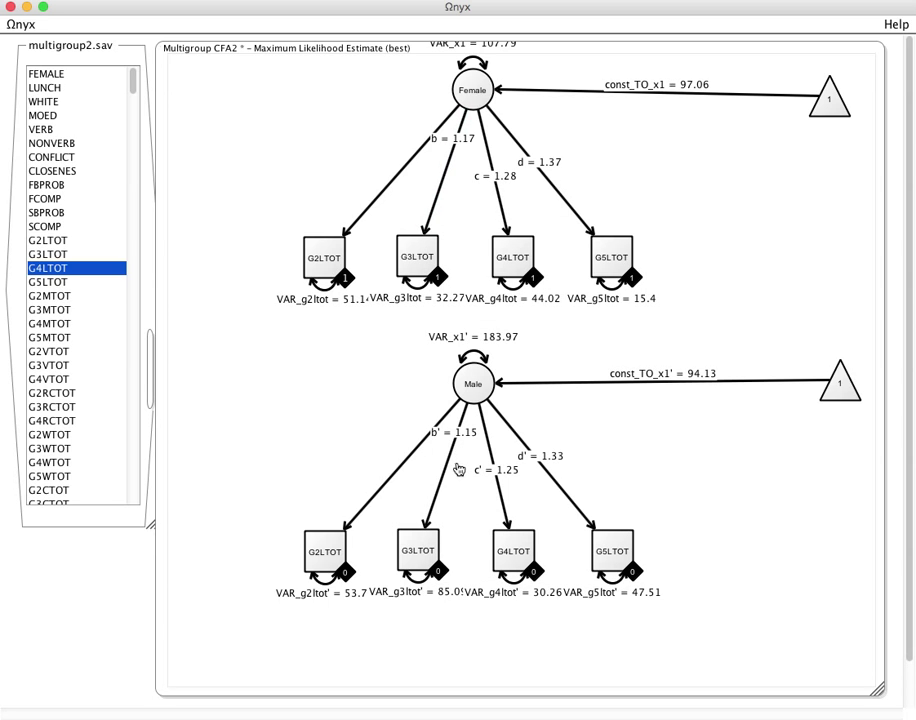
{"action": "right_click", "coordinate": [450, 466]}
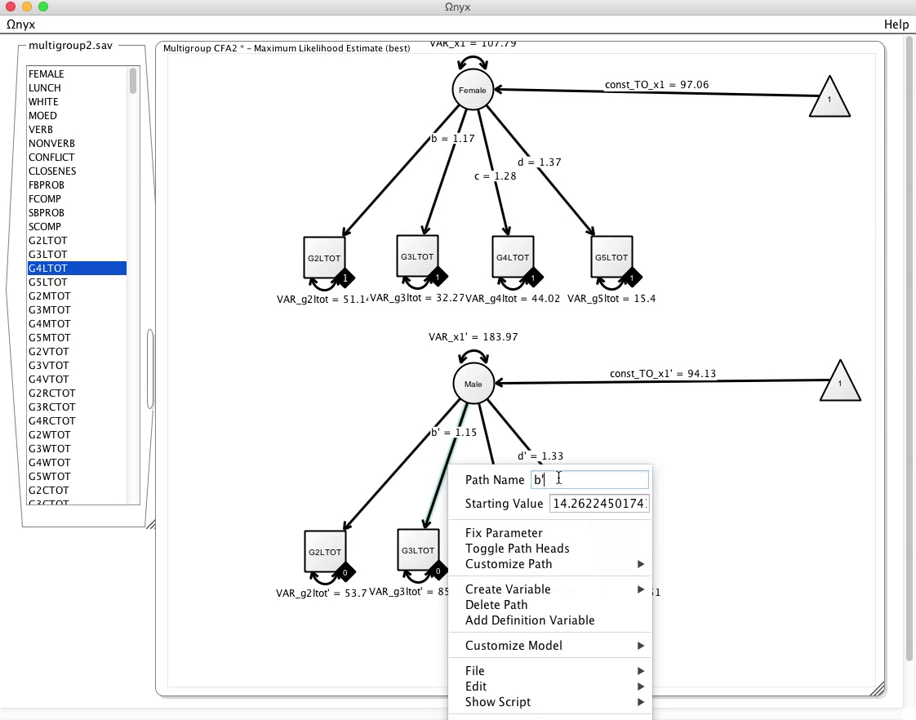
{"action": "key", "text": "BackSpace"}
{"action": "left_click", "coordinate": [500, 204]}
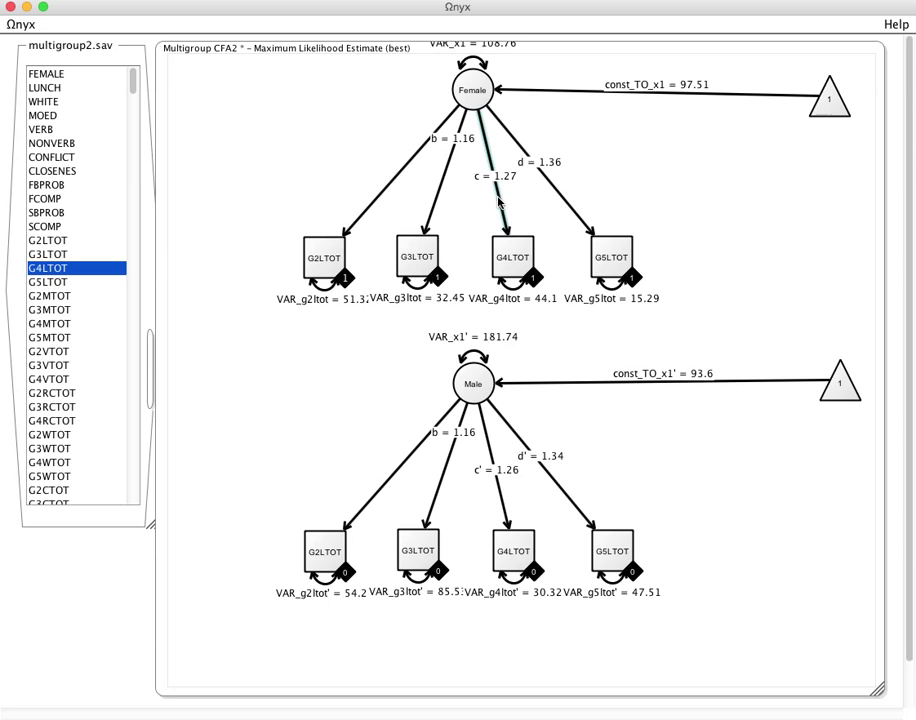
Step: Rename Male loadings c' and d' to c and d to match the Female ones
{"action": "right_click", "coordinate": [498, 199]}
{"action": "left_click", "coordinate": [619, 177]}
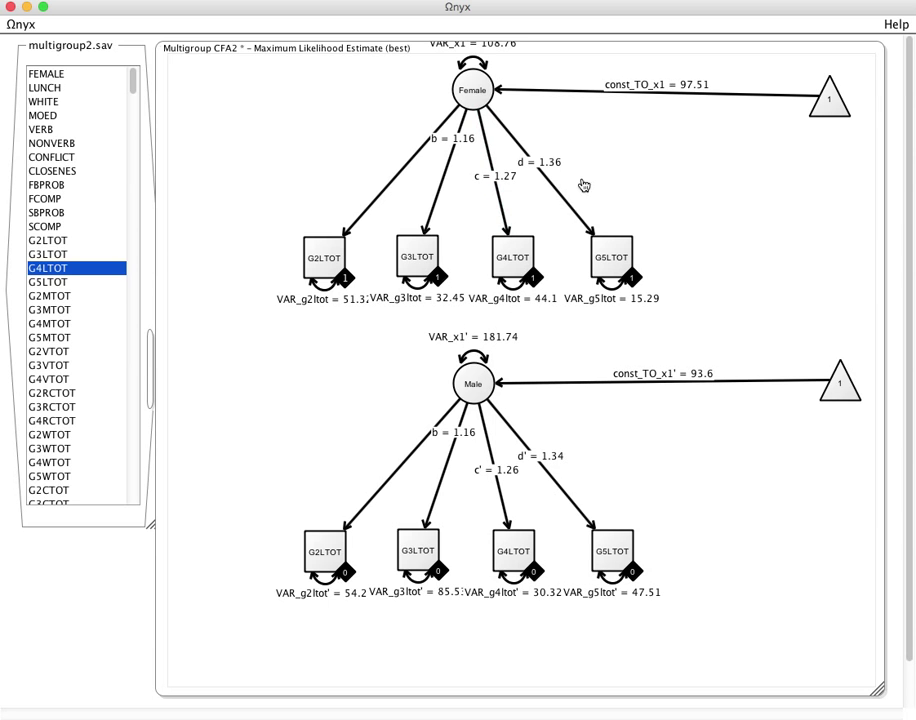
{"action": "right_click", "coordinate": [507, 515]}
{"action": "left_click", "coordinate": [628, 526]}
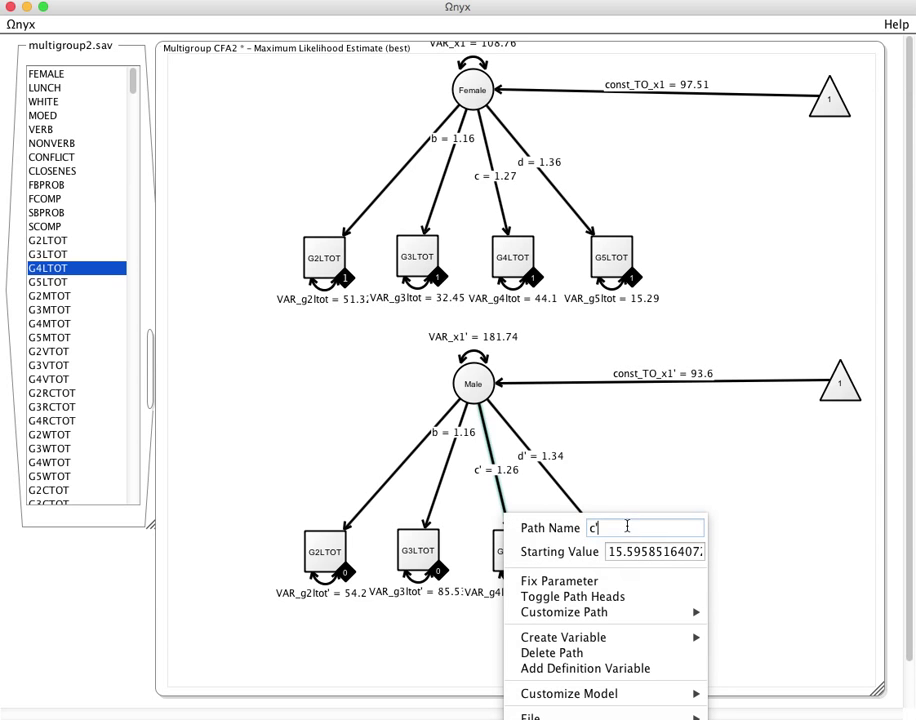
{"action": "key", "text": "BackSpace"}
{"action": "key", "text": "Return"}
{"action": "right_click", "coordinate": [569, 496]}
{"action": "left_click", "coordinate": [693, 507]}
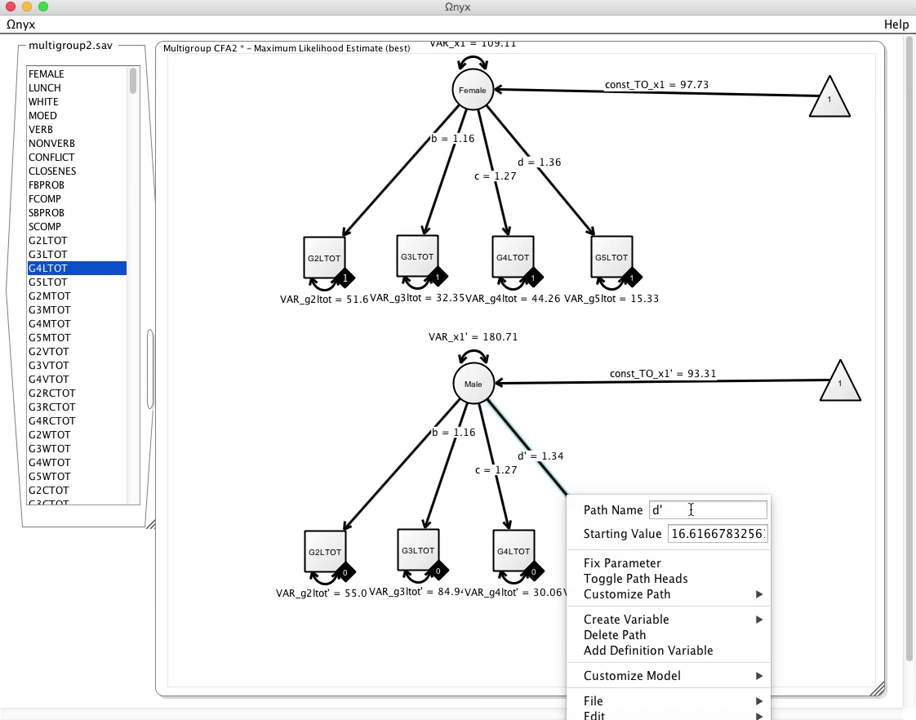
{"action": "key", "text": "BackSpace"}
{"action": "key", "text": "Return"}
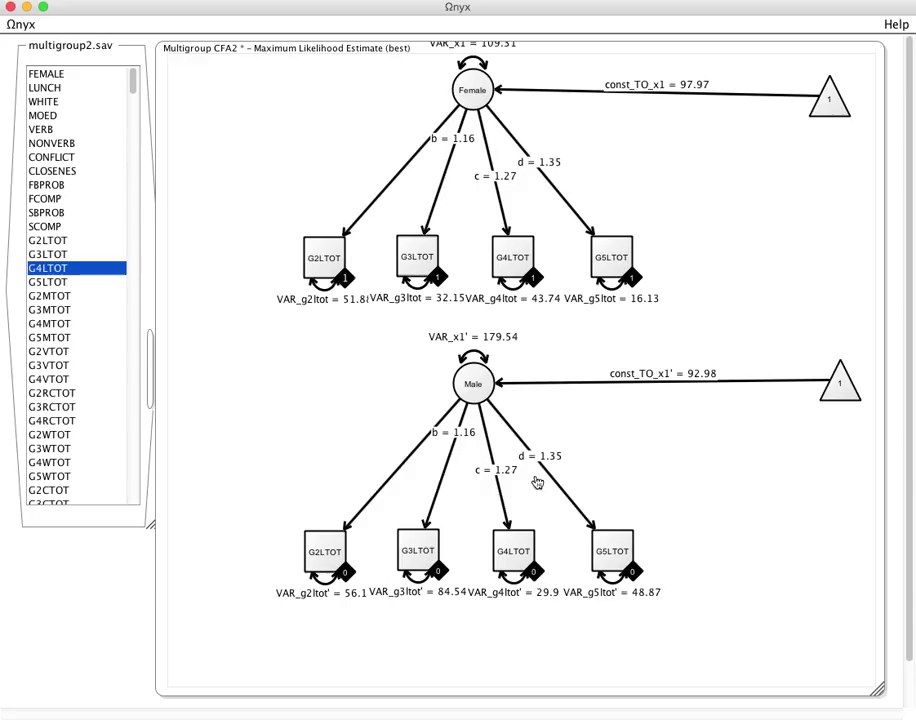
{"action": "key", "text": "Down"}
{"action": "key", "text": "super+Tab"}
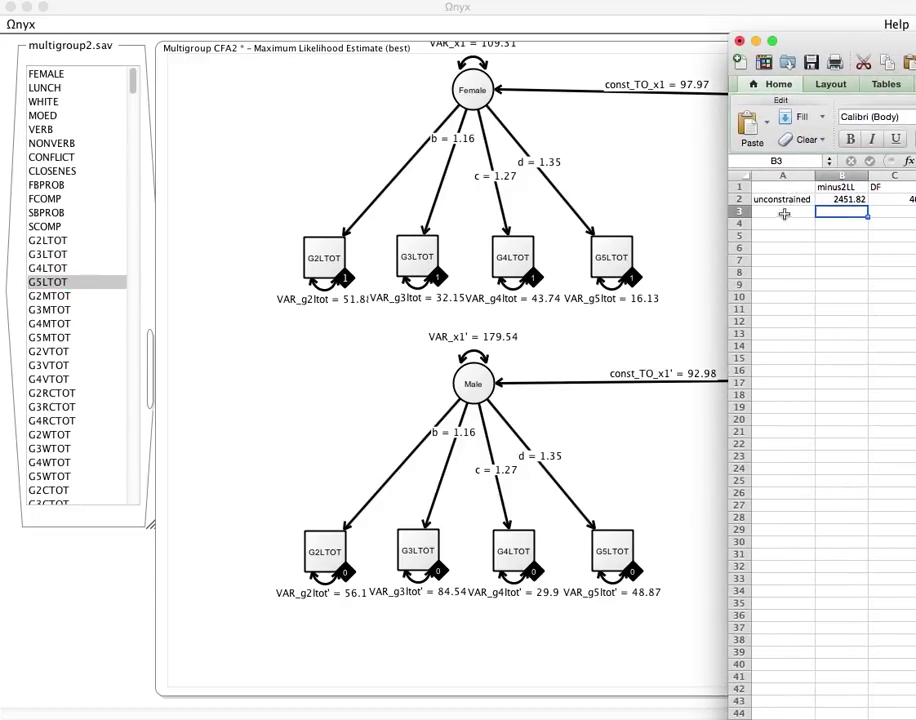
Step: Enter the row label 'factor loadings' in cell A3
{"action": "left_click", "coordinate": [787, 210]}
{"action": "type", "text": "facto"}
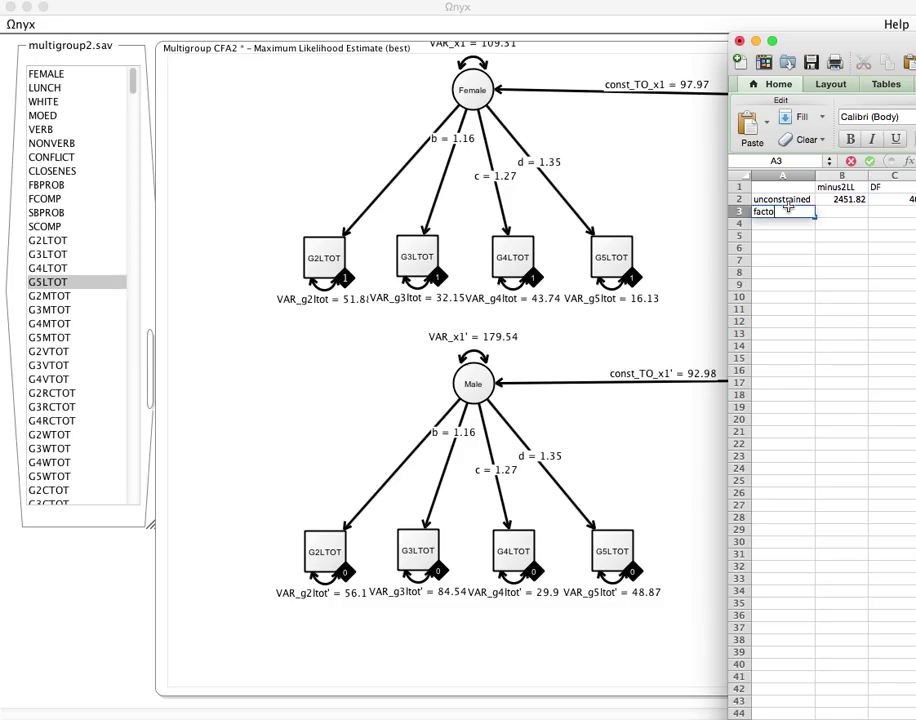
{"action": "type", "text": "r loadings"}
{"action": "key", "text": "Tab"}
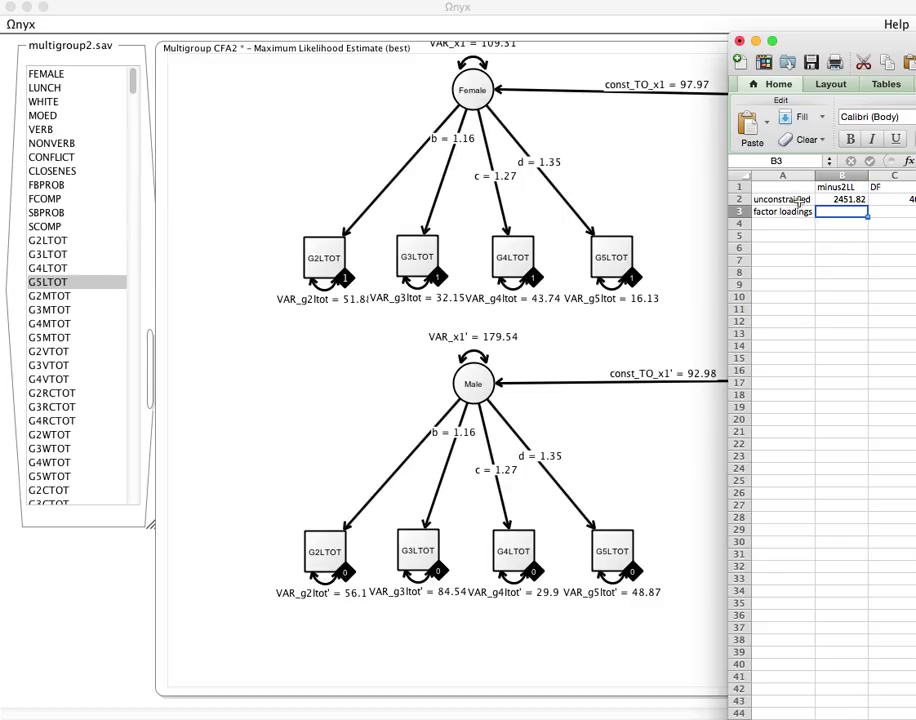
{"action": "left_click", "coordinate": [612, 176]}
Step: Show the equal-loadings Estimate Summary: -2LL 2454.34 with 49 degrees of freedom
{"action": "right_click", "coordinate": [626, 178]}
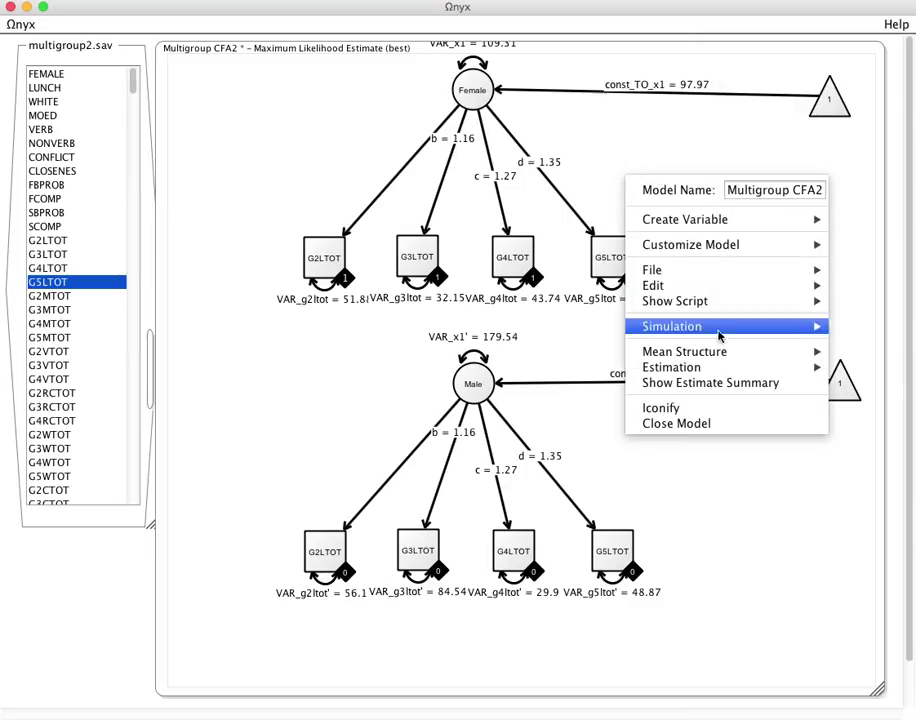
{"action": "left_click", "coordinate": [680, 383]}
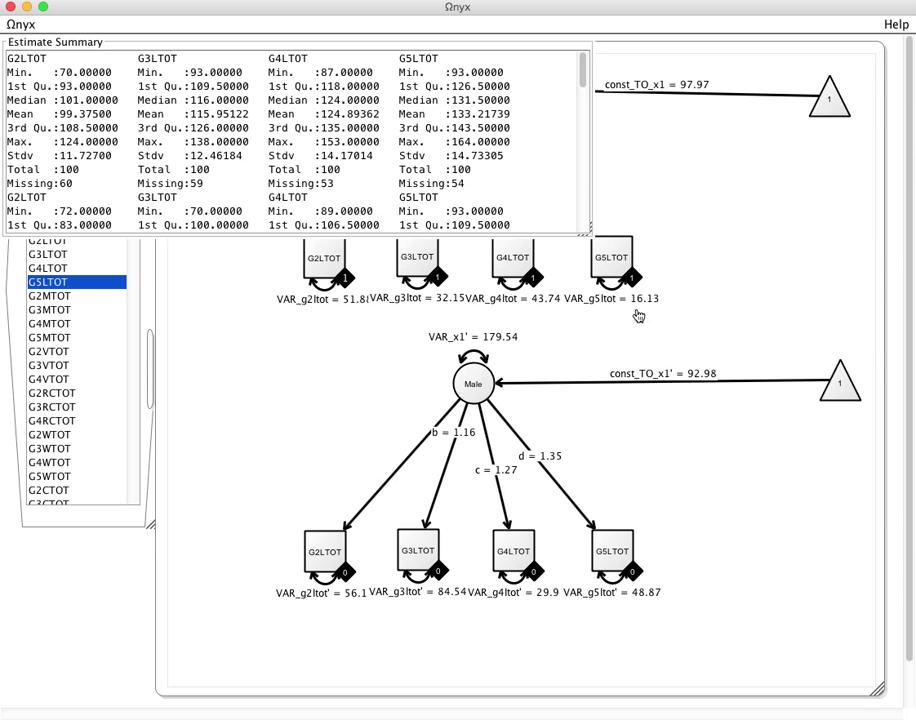
{"action": "left_click_drag", "start_coordinate": [589, 229], "coordinate": [678, 635]}
{"action": "scroll", "coordinate": [557, 456], "scroll_direction": "down", "scroll_amount": 8}
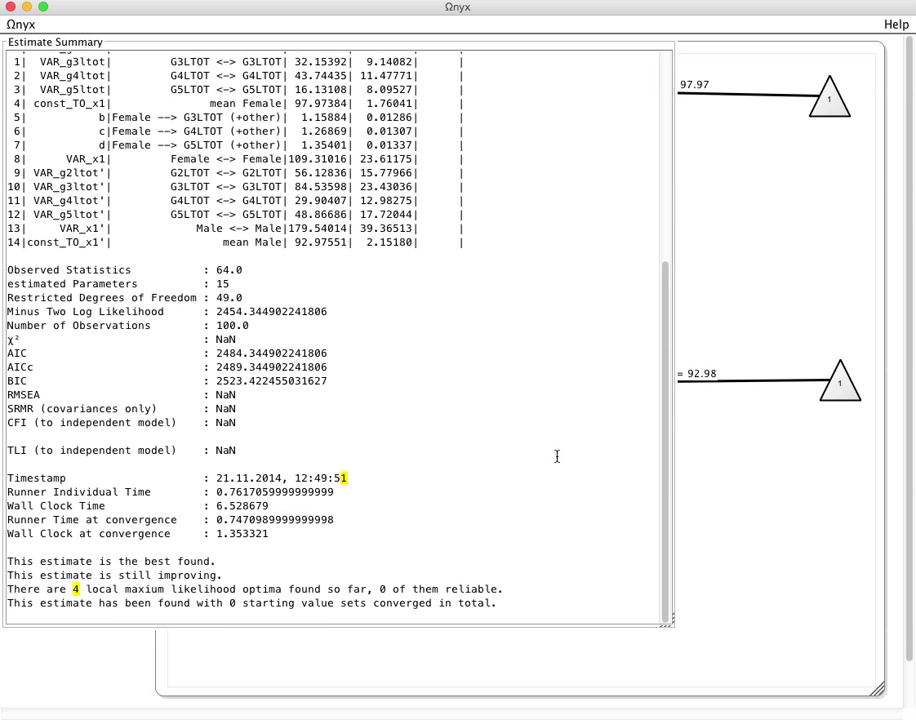
{"action": "key", "text": "super+Tab"}
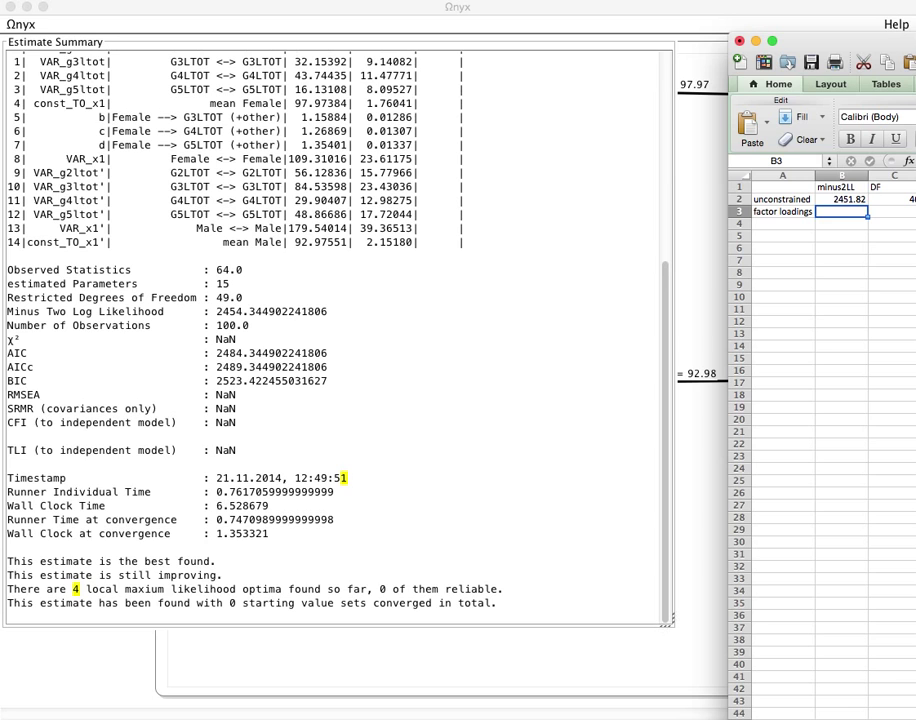
{"action": "left_click_drag", "start_coordinate": [820, 40], "coordinate": [720, 27]}
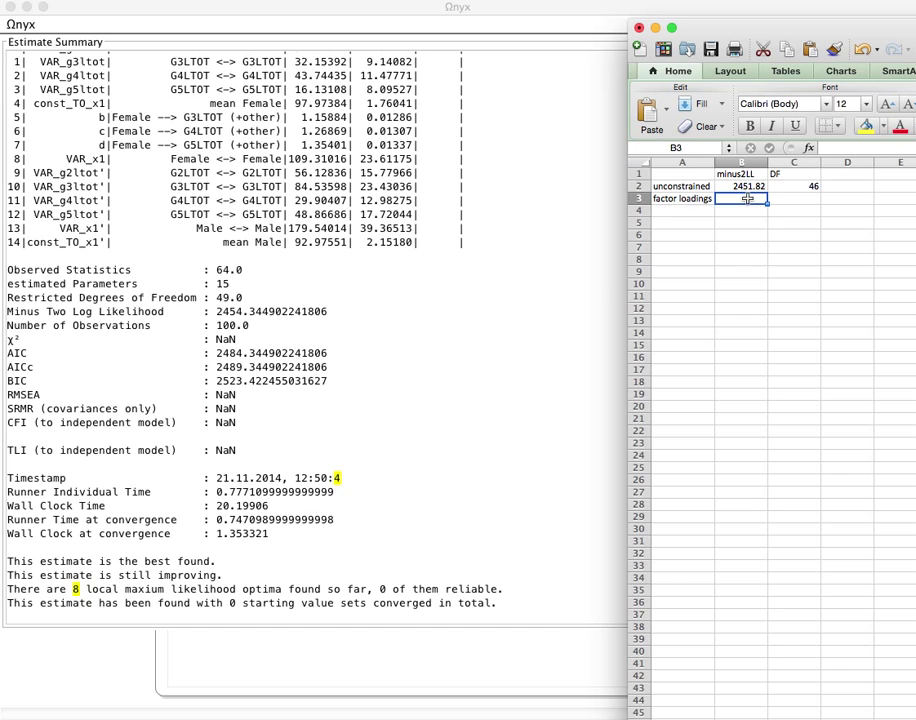
Step: Record minus2LL 2454.34 and DF 49 in the factor loadings row
{"action": "type", "text": "245"}
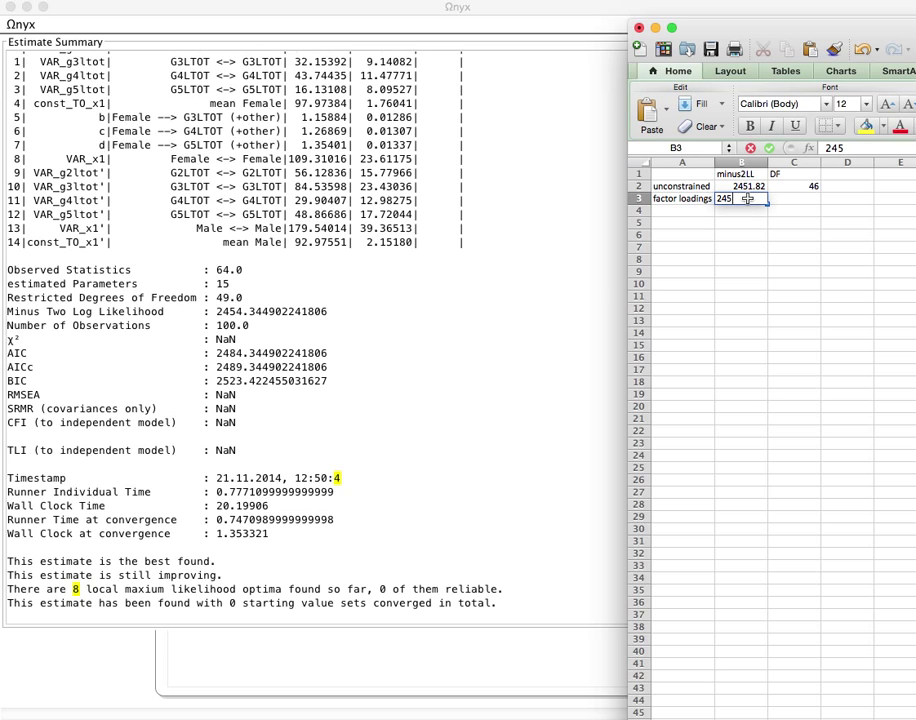
{"action": "type", "text": "4.34"}
{"action": "key", "text": "Tab"}
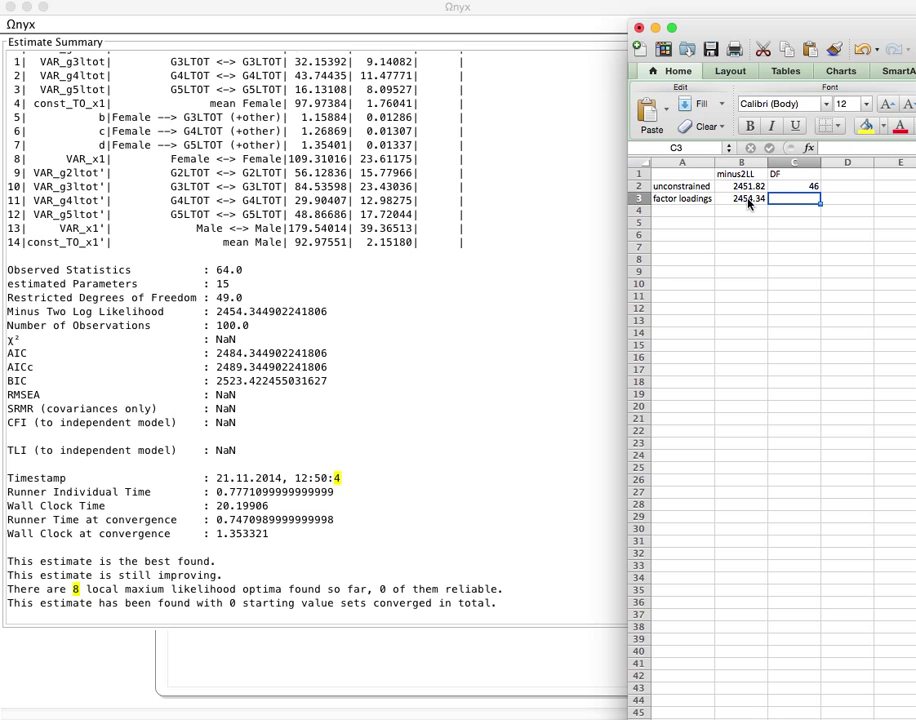
{"action": "type", "text": "49"}
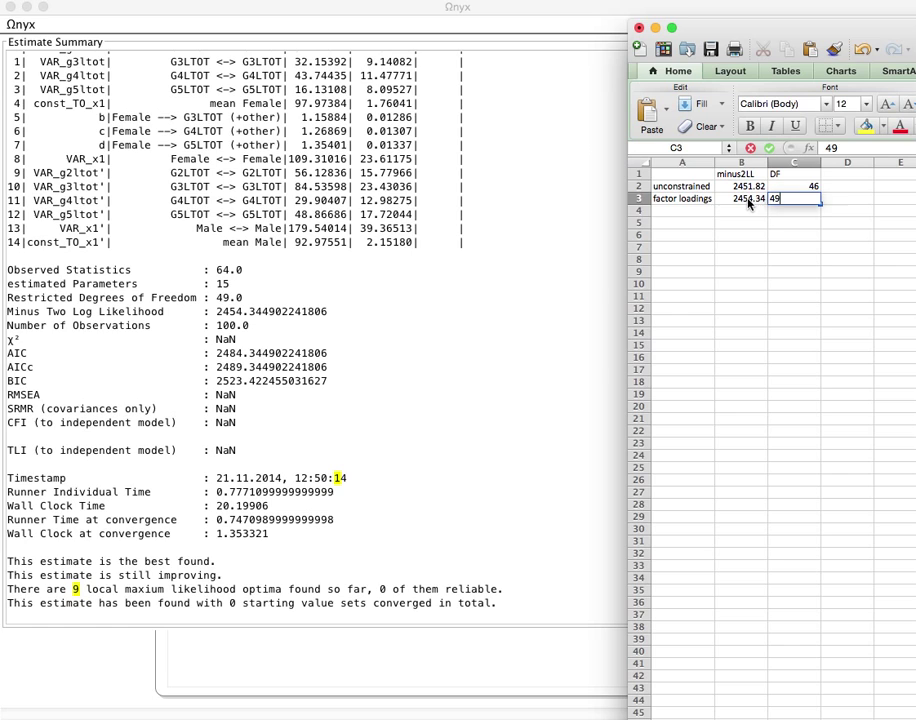
{"action": "key", "text": "Return"}
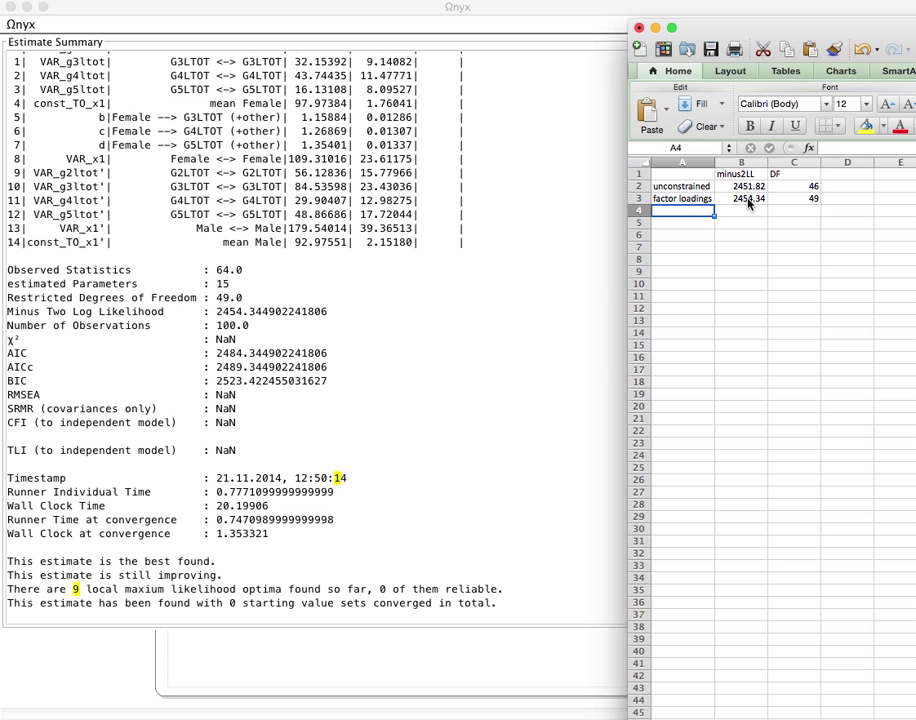
Step: Compute the -2LL difference =B3-B2 (2.52) in D3 and enter 3 in E3
{"action": "left_click", "coordinate": [843, 202]}
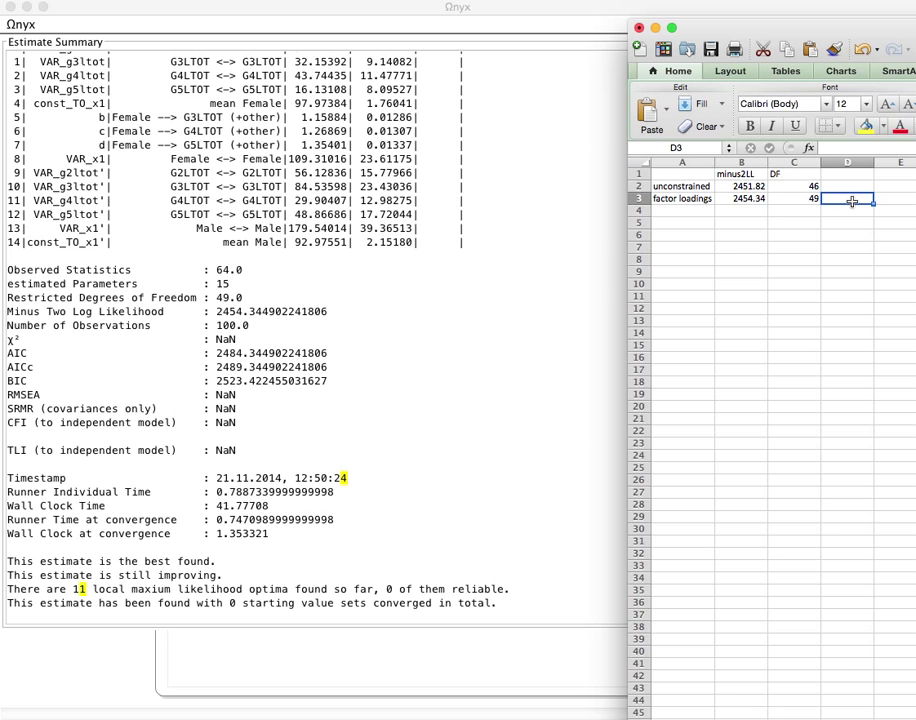
{"action": "type", "text": "="}
{"action": "left_click", "coordinate": [757, 198]}
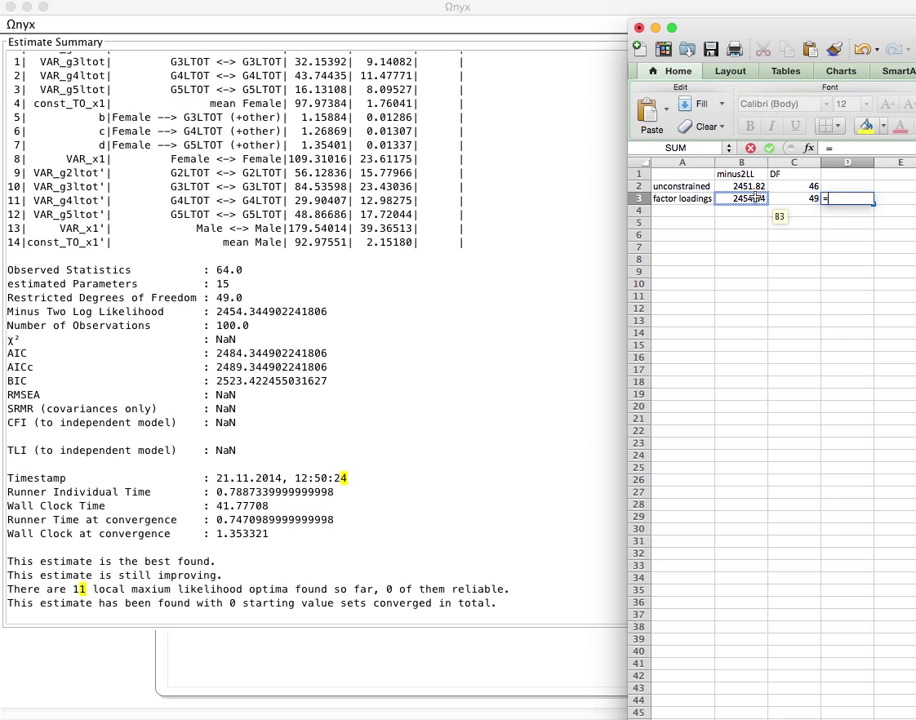
{"action": "type", "text": "-"}
{"action": "left_click", "coordinate": [759, 187]}
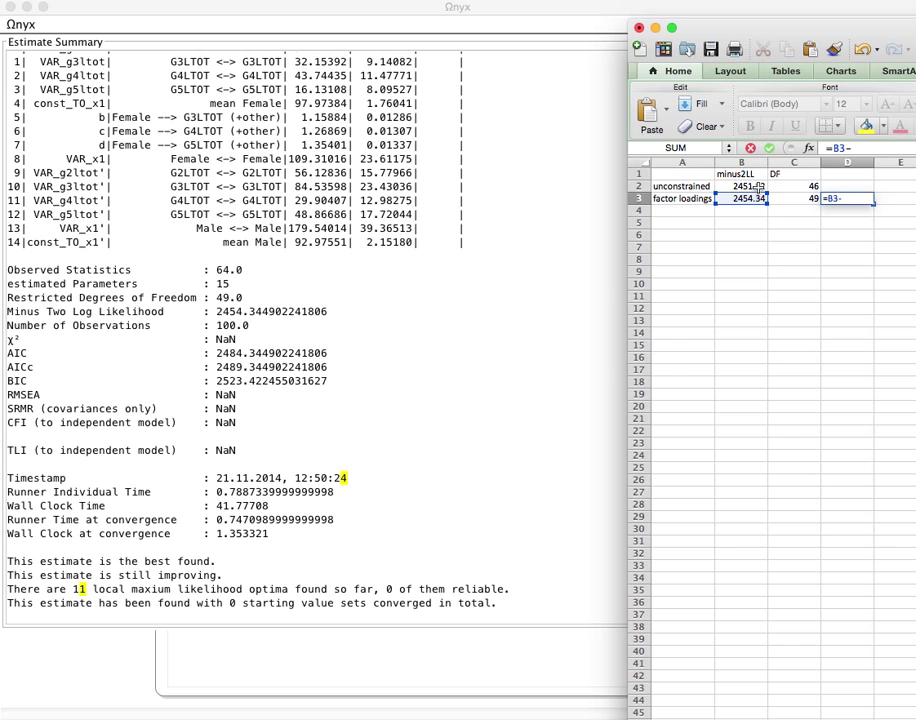
{"action": "key", "text": "Return"}
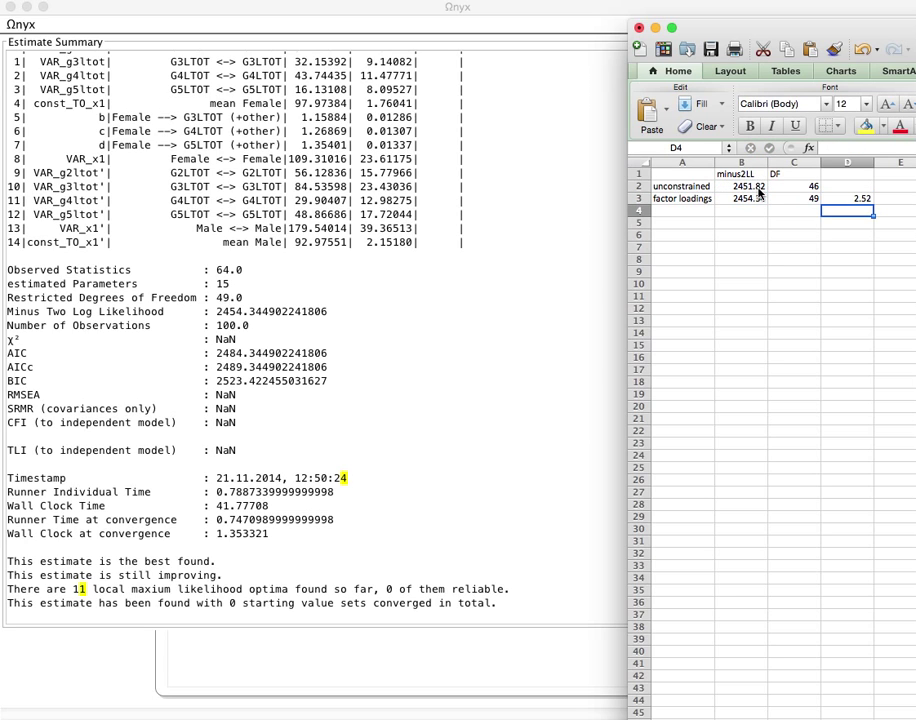
{"action": "left_click", "coordinate": [883, 198]}
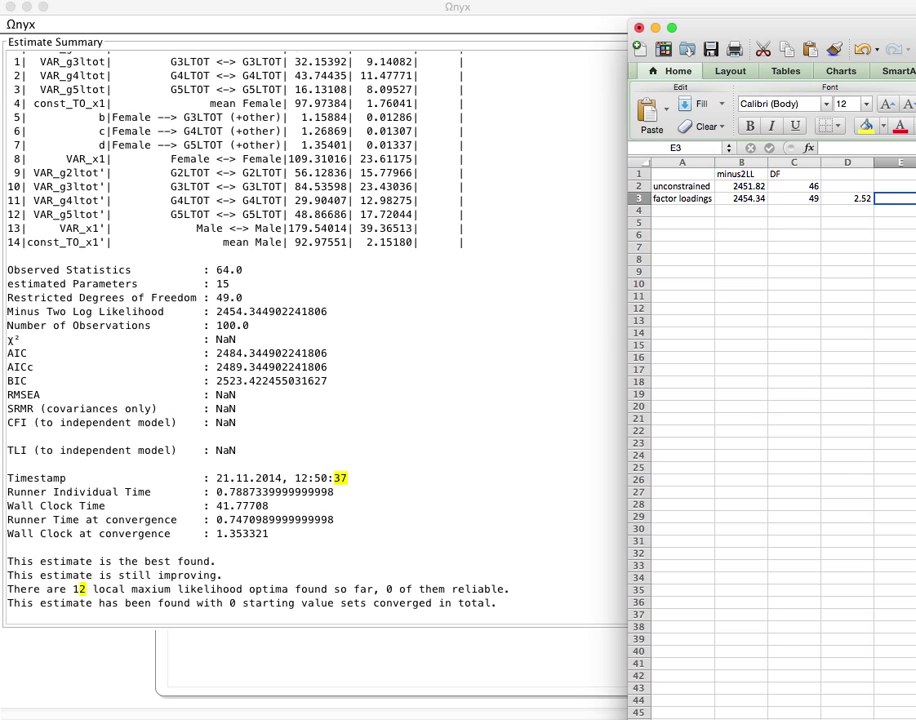
{"action": "type", "text": "3"}
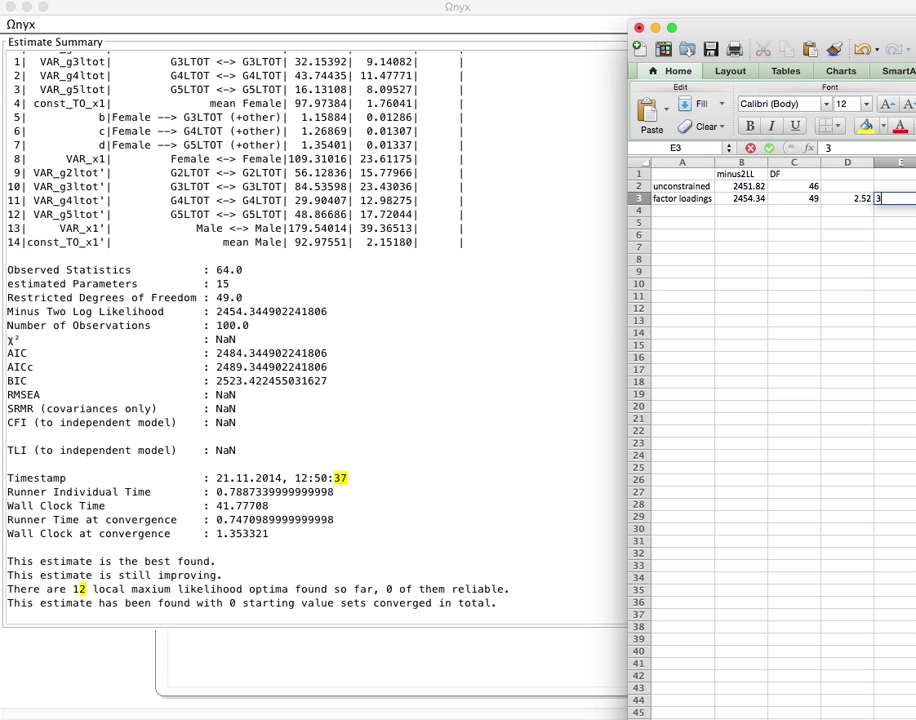
{"action": "key", "text": "Escape"}
Step: Label columns D1 'delta-2LL' and E1 'deltaDF'
{"action": "left_click", "coordinate": [856, 178]}
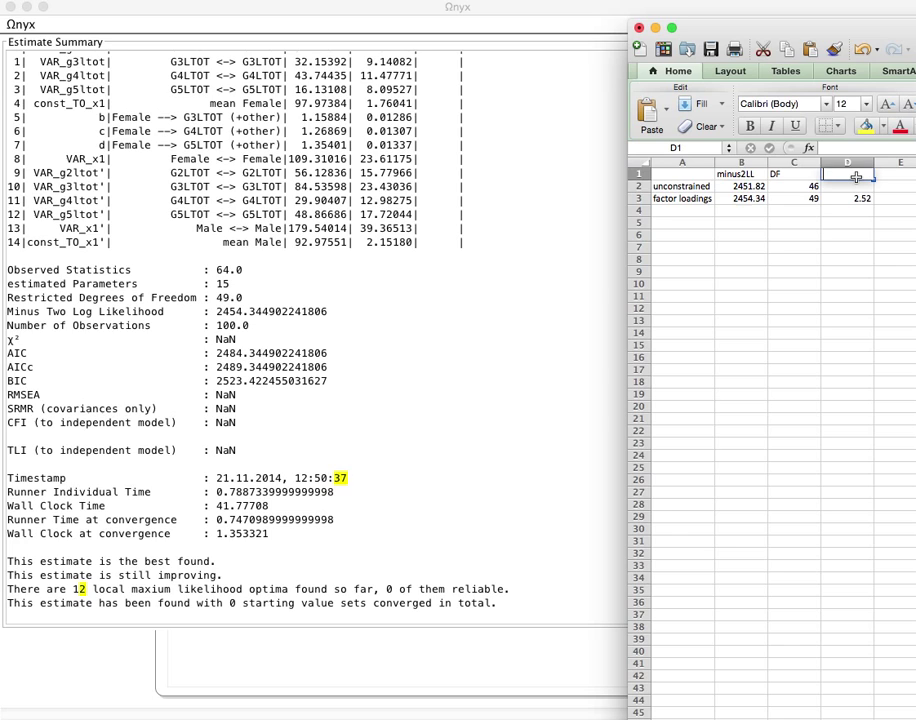
{"action": "type", "text": "delta"}
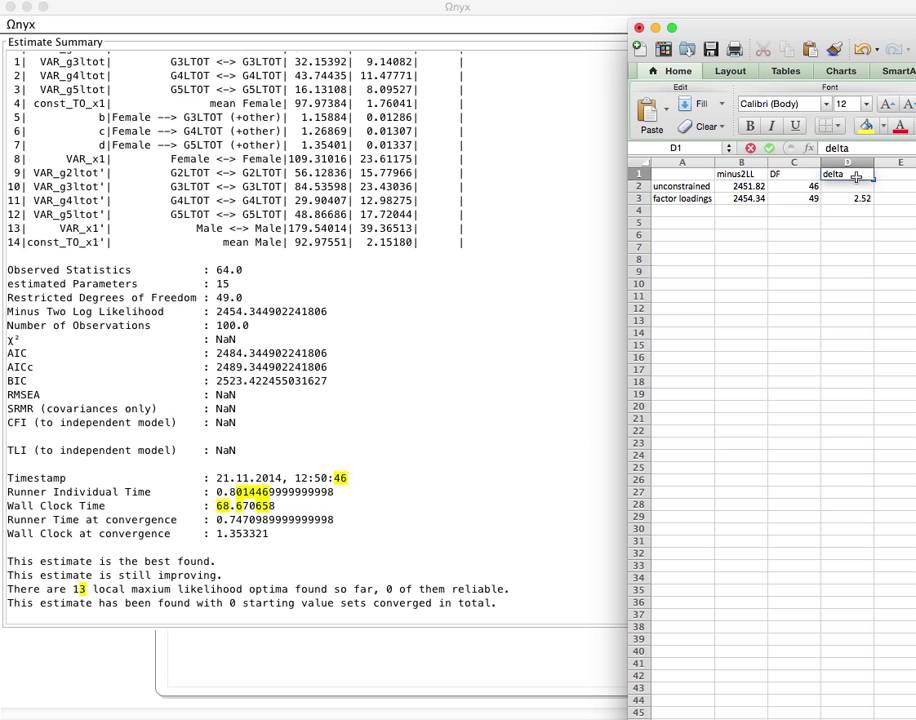
{"action": "type", "text": "-2LL"}
{"action": "key", "text": "Tab"}
{"action": "type", "text": "deltaDF"}
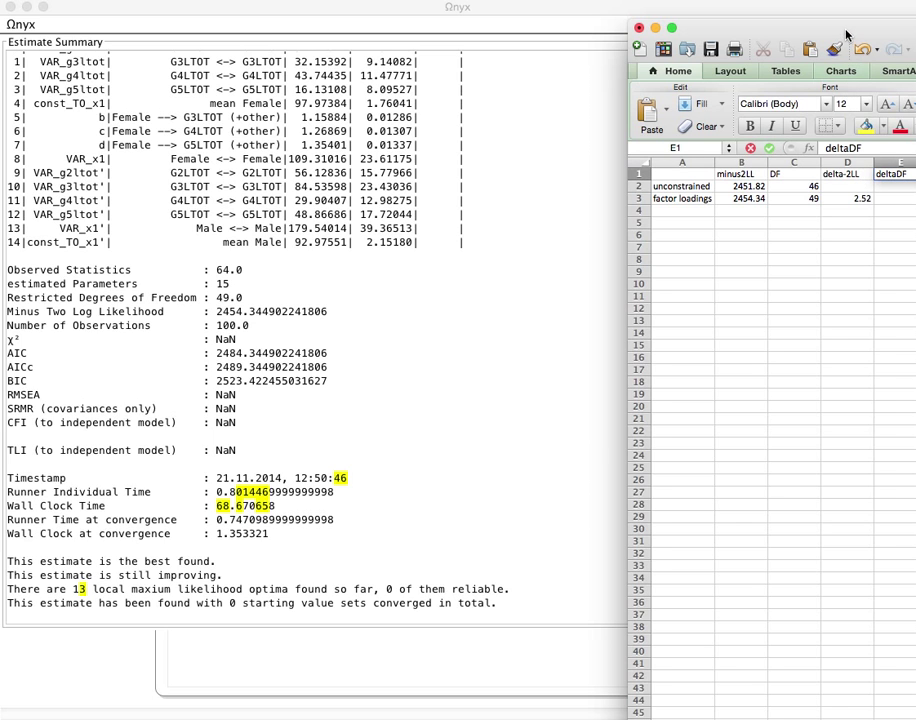
{"action": "left_click_drag", "start_coordinate": [846, 35], "coordinate": [795, 33]}
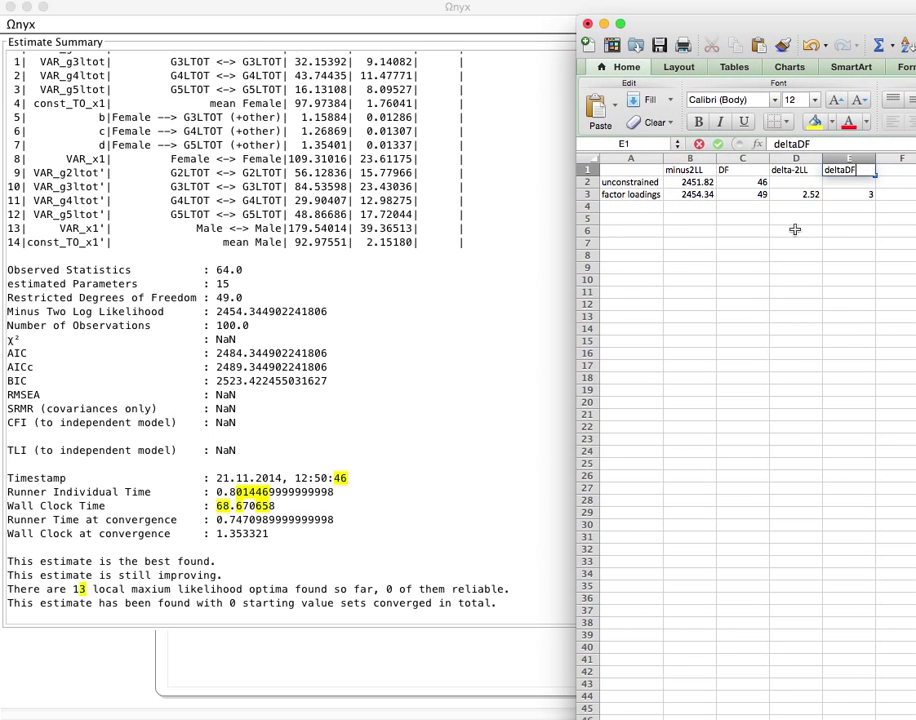
{"action": "left_click", "coordinate": [797, 197]}
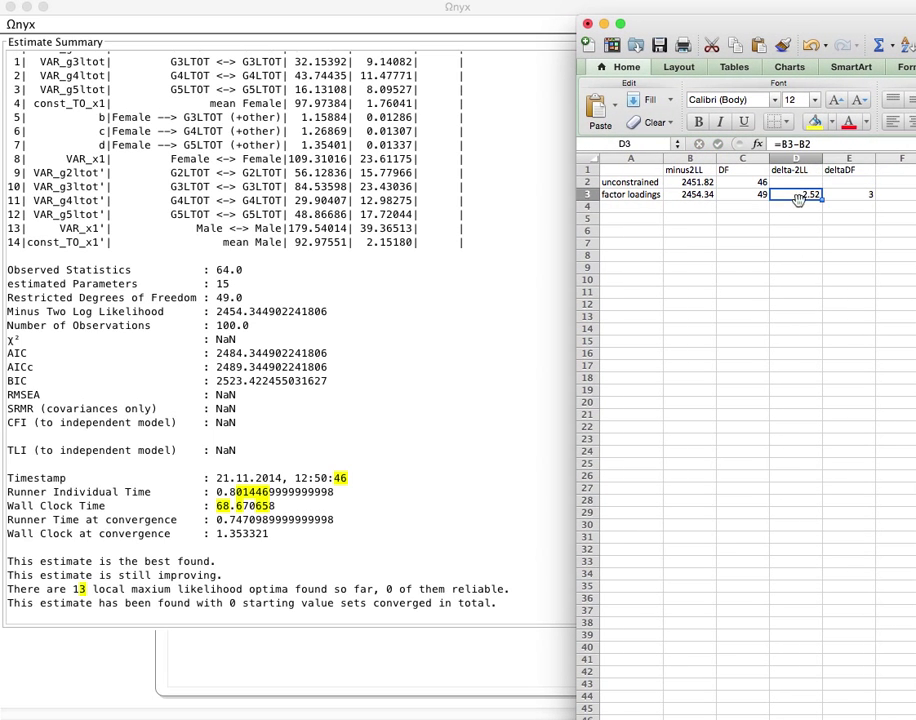
{"action": "left_click", "coordinate": [630, 206]}
Step: Rename the Male variance path to VAR_x1 and show the re-estimated summary (-2LL 2456.94, 50 df)
{"action": "left_click", "coordinate": [547, 125]}
{"action": "right_click", "coordinate": [547, 128]}
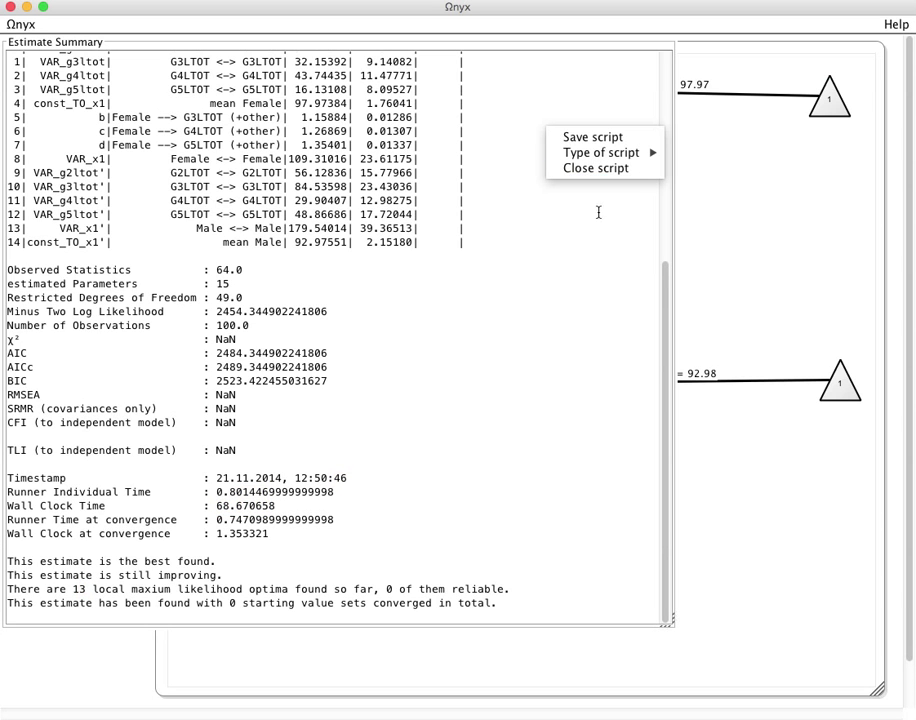
{"action": "left_click", "coordinate": [604, 113]}
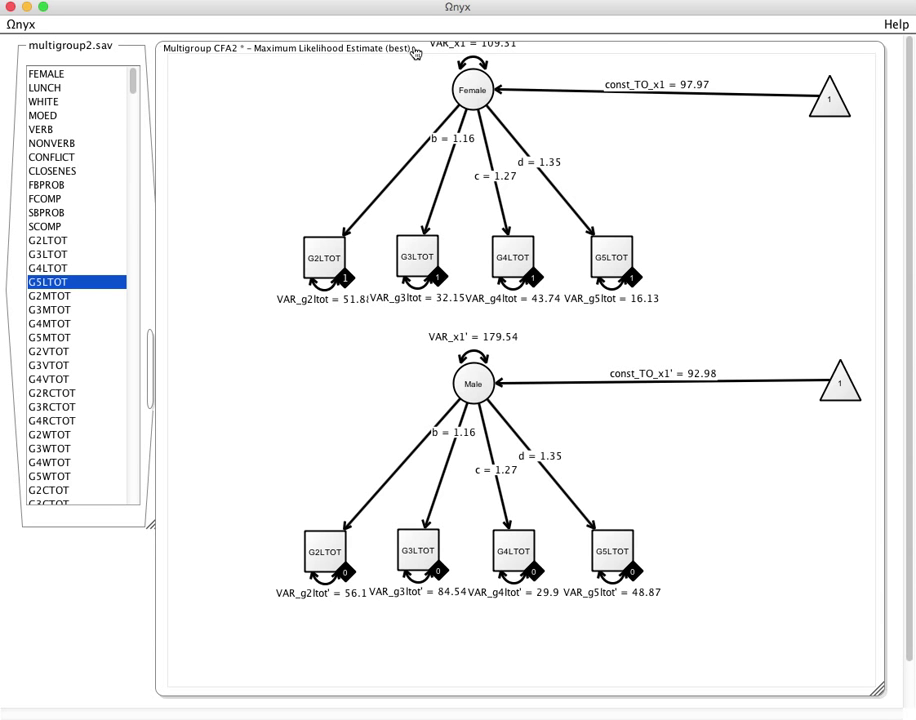
{"action": "right_click", "coordinate": [487, 358]}
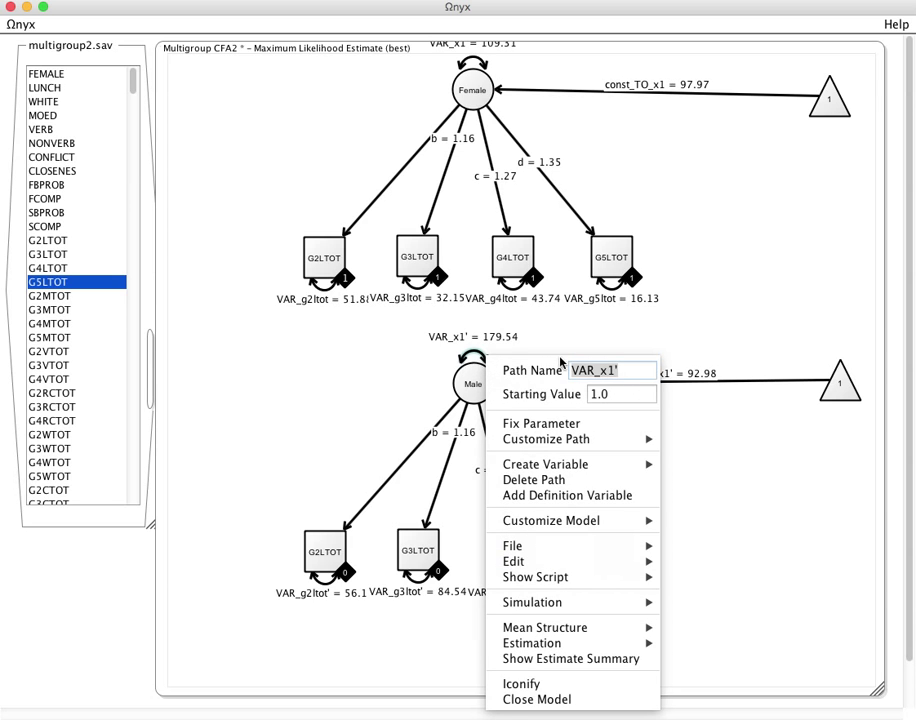
{"action": "left_click", "coordinate": [648, 369]}
{"action": "key", "text": "Return"}
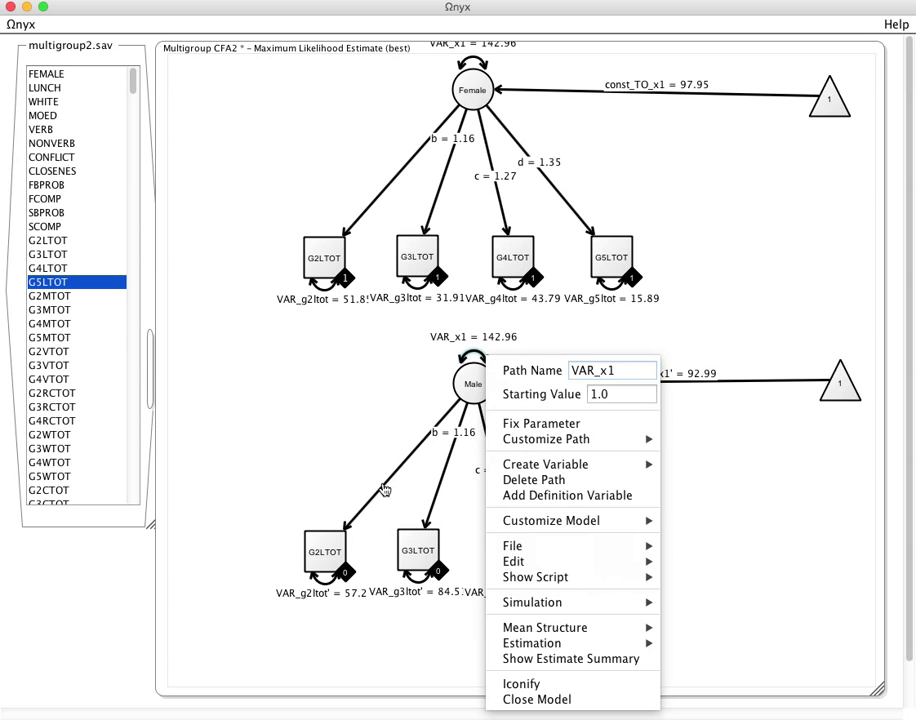
{"action": "left_click", "coordinate": [224, 306]}
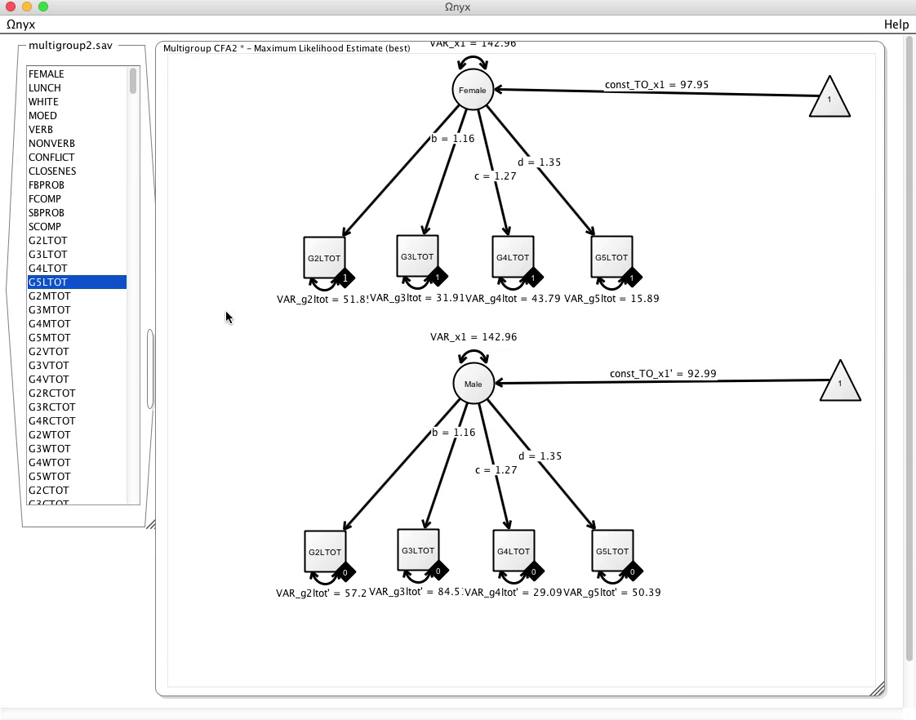
{"action": "right_click", "coordinate": [226, 311]}
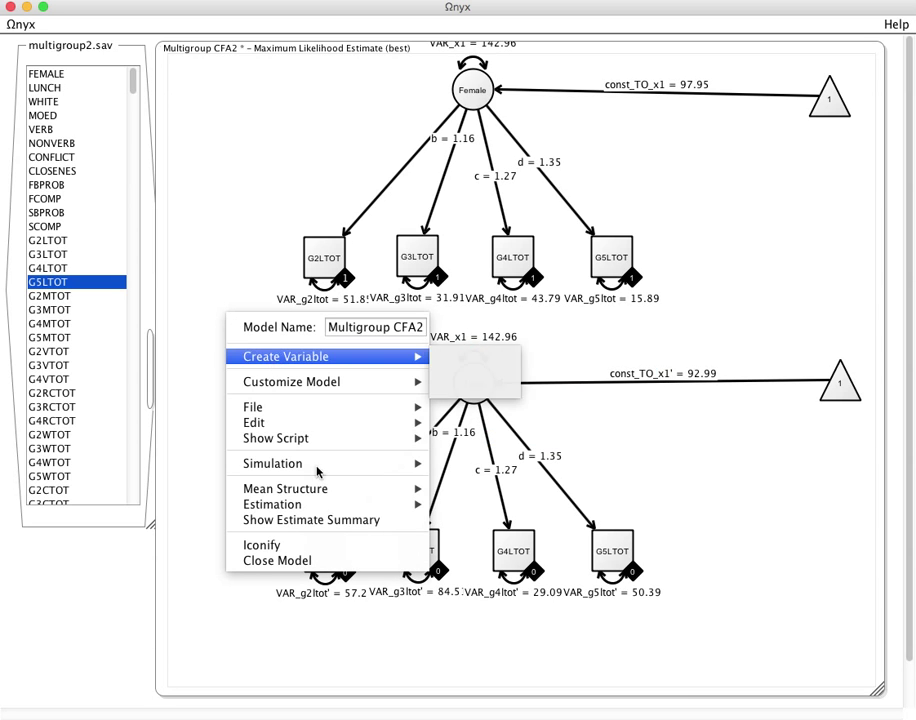
{"action": "left_click", "coordinate": [326, 520]}
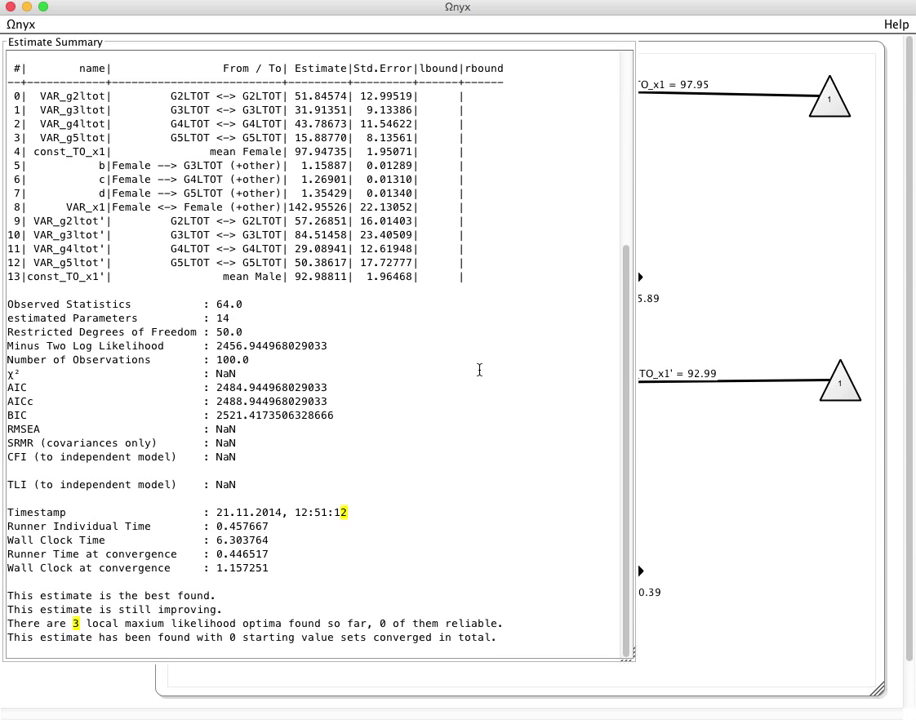
Step: Add a 'variance' row with minus2LL 2456.94 and DF 50
{"action": "key", "text": "super+Tab"}
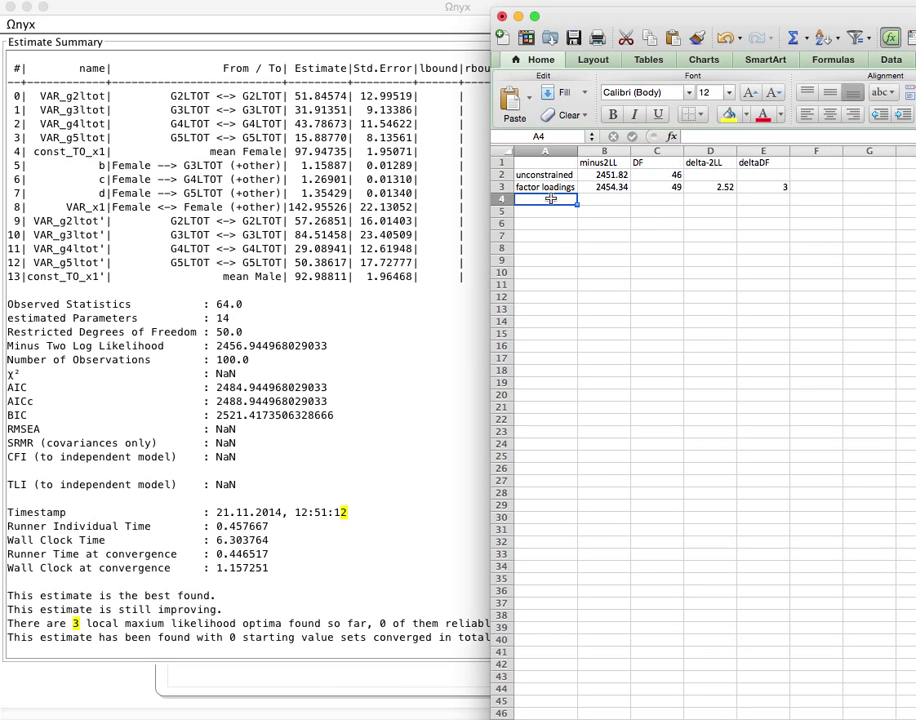
{"action": "type", "text": "variance"}
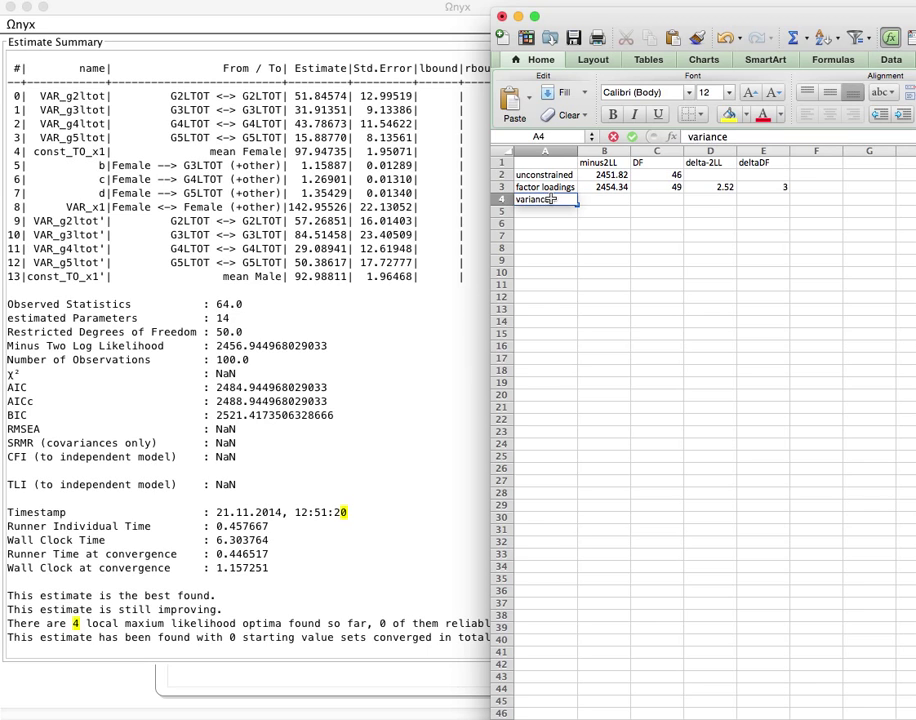
{"action": "key", "text": "Tab"}
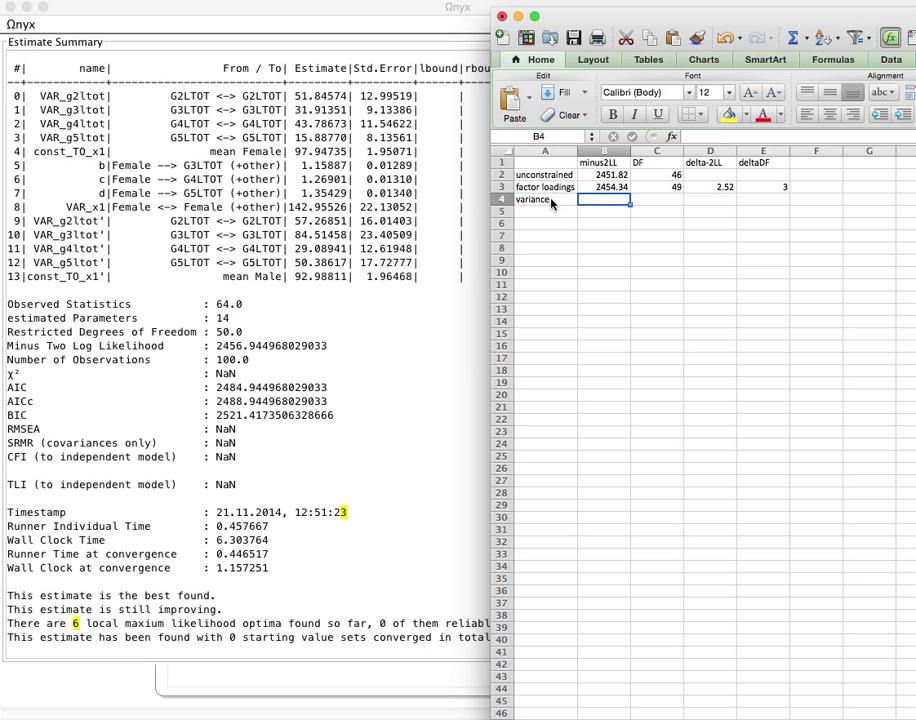
{"action": "type", "text": "2"}
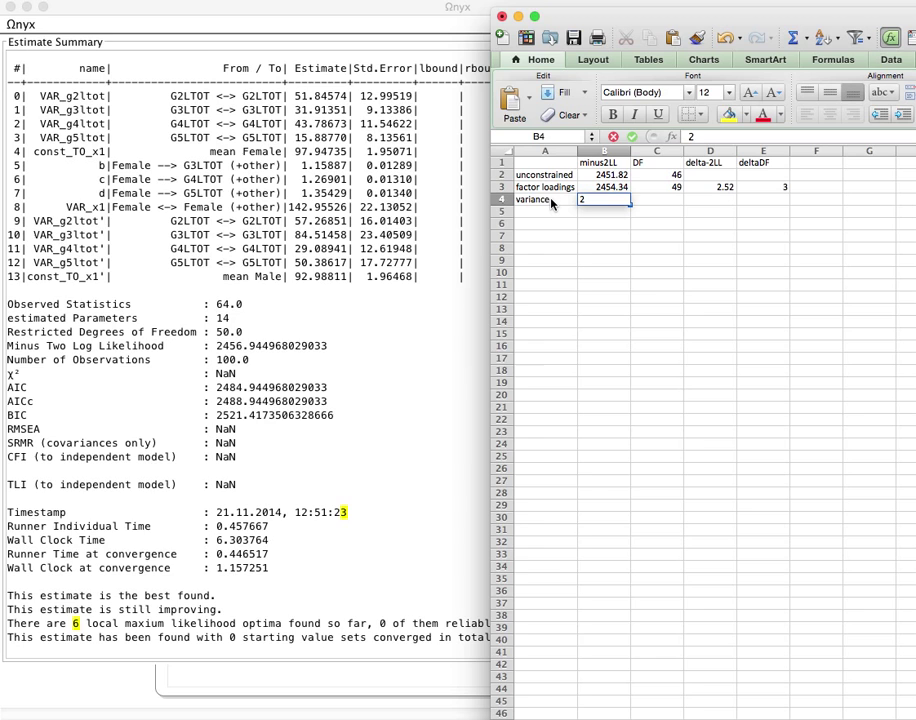
{"action": "type", "text": "456.94"}
{"action": "key", "text": "Return"}
{"action": "key", "text": "Tab"}
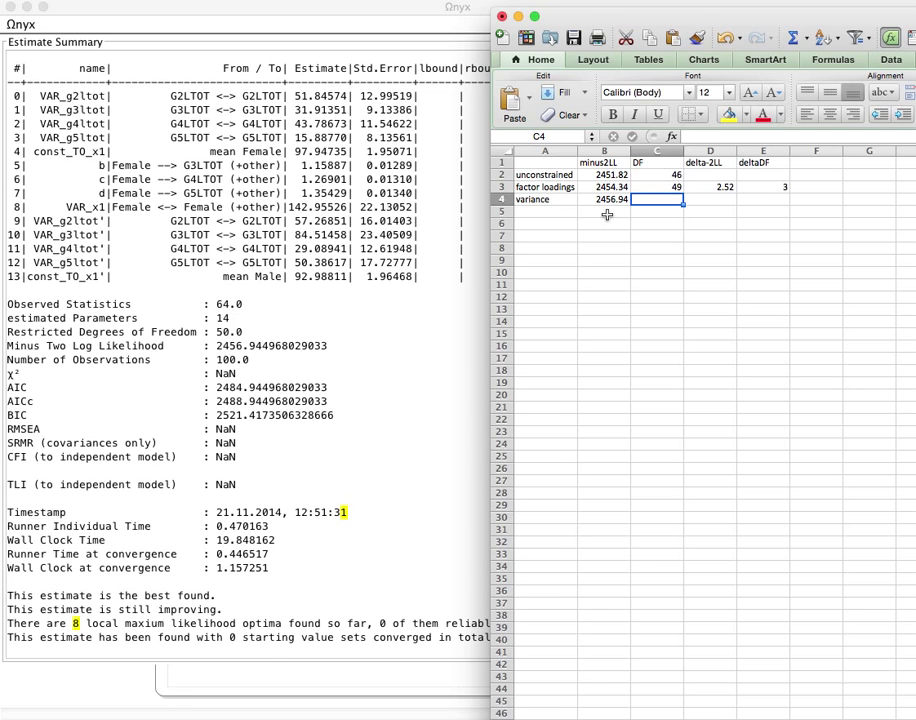
{"action": "type", "text": "50"}
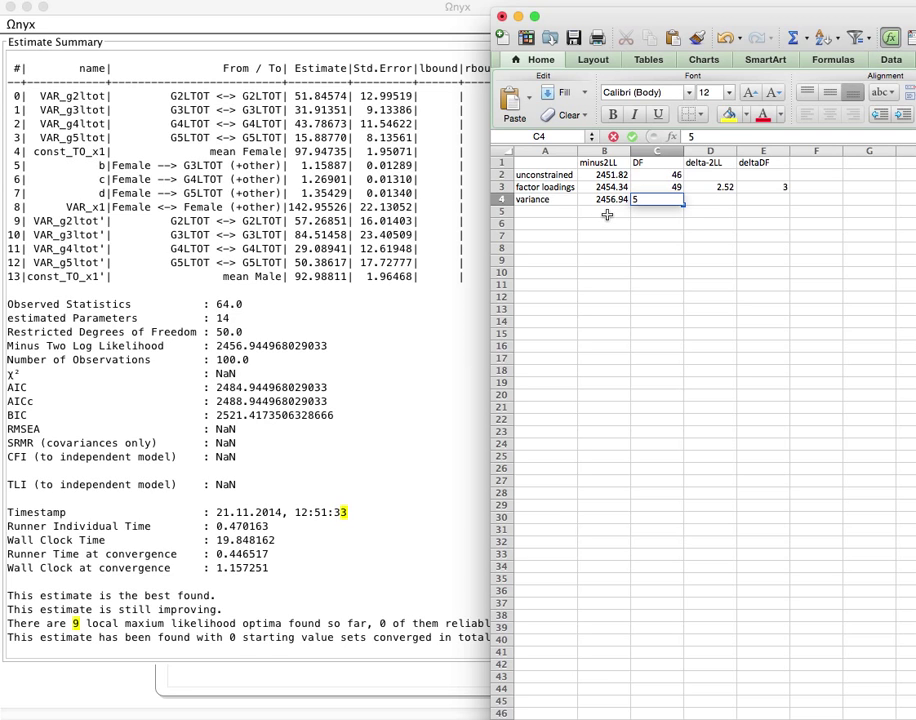
{"action": "key", "text": "Tab"}
Step: Enter the difference formula =B4-B3 (2.6) in D4 and deltaDF 1 in E4
{"action": "type", "text": "="}
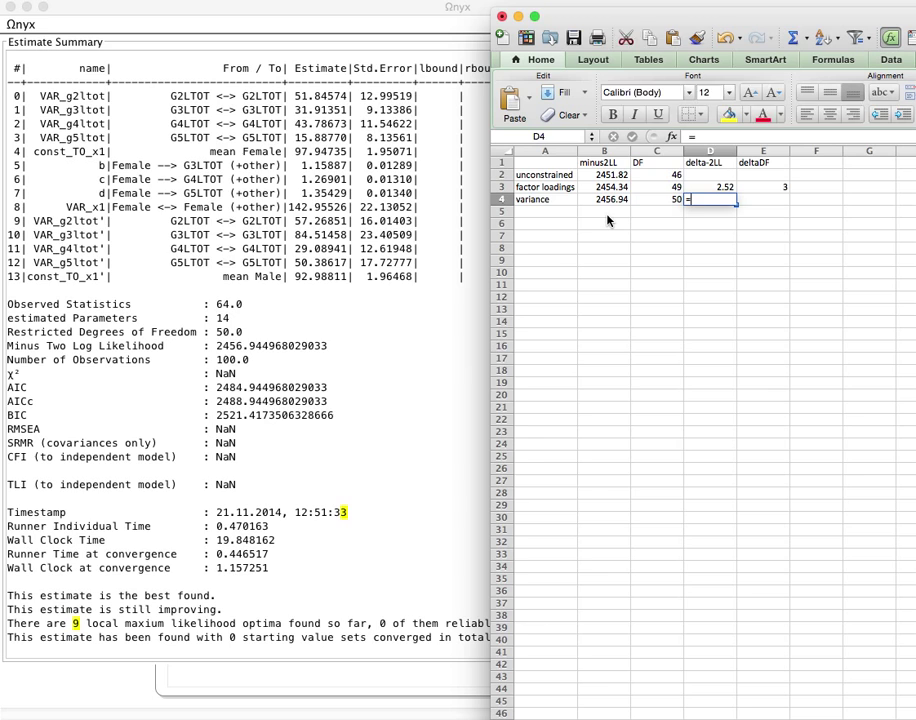
{"action": "left_click", "coordinate": [612, 200]}
{"action": "type", "text": "-"}
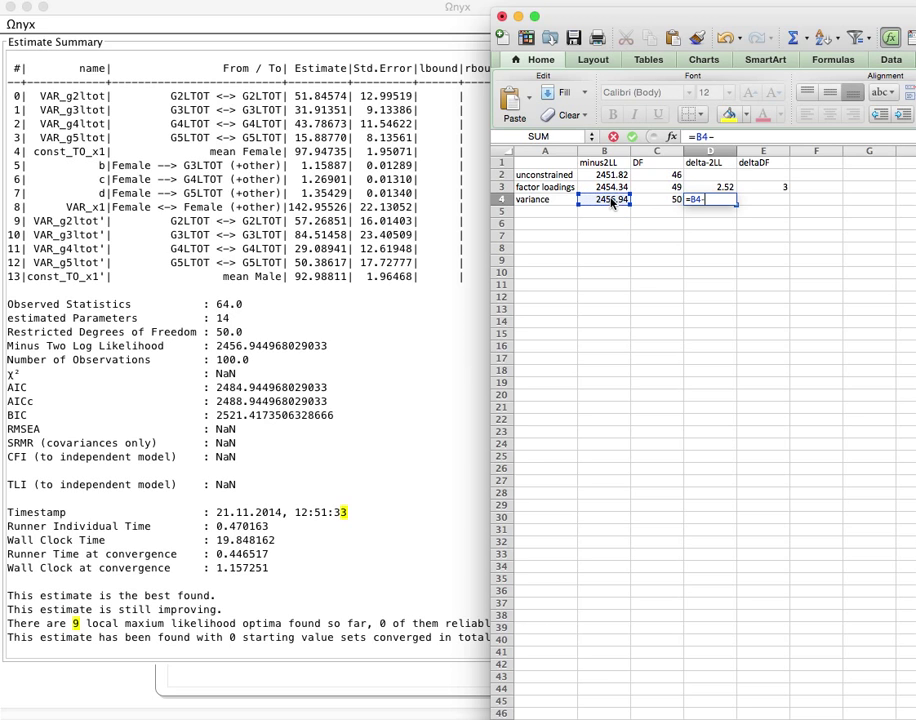
{"action": "left_click", "coordinate": [612, 187]}
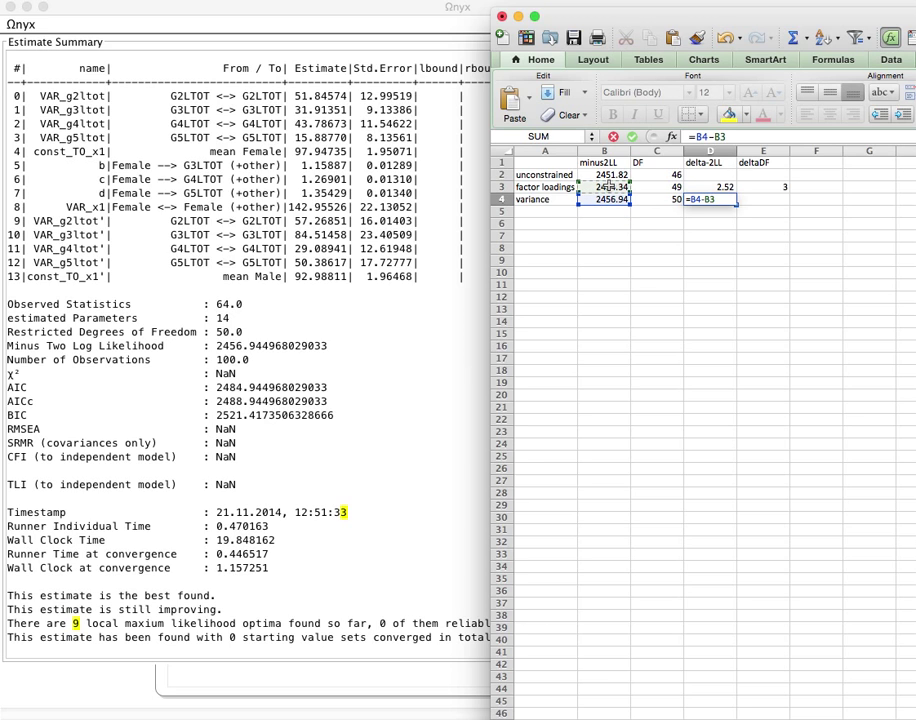
{"action": "key", "text": "Tab"}
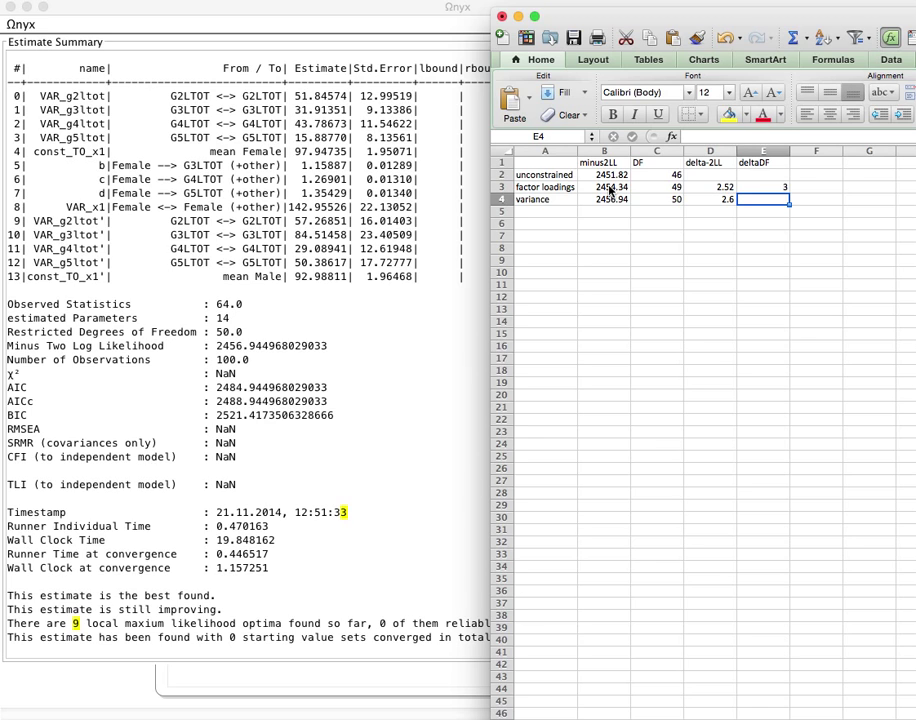
{"action": "type", "text": "1"}
{"action": "key", "text": "Return"}
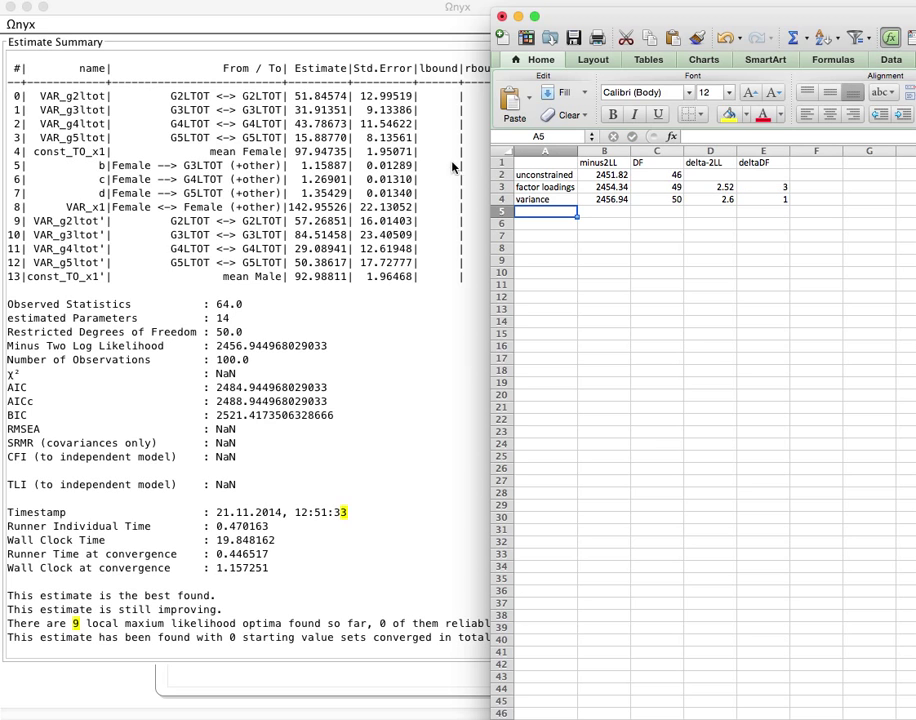
Step: Rename the Male mean path const_TO_x1' to const_TO_x1, equating both factor means at 95.51
{"action": "left_click", "coordinate": [440, 352]}
{"action": "right_click", "coordinate": [447, 356]}
{"action": "left_click", "coordinate": [497, 396]}
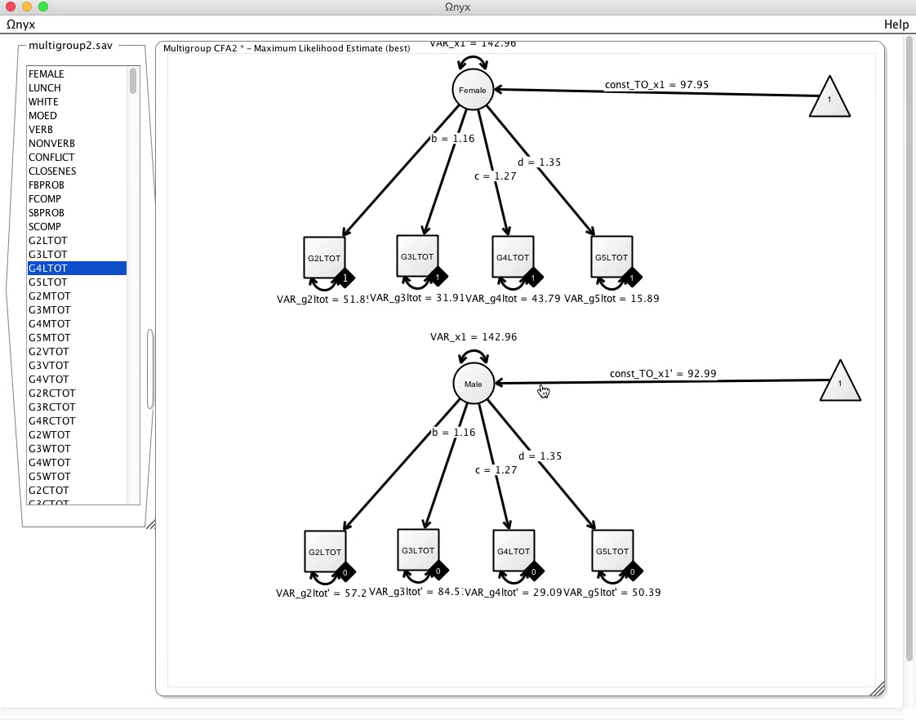
{"action": "left_click", "coordinate": [709, 97]}
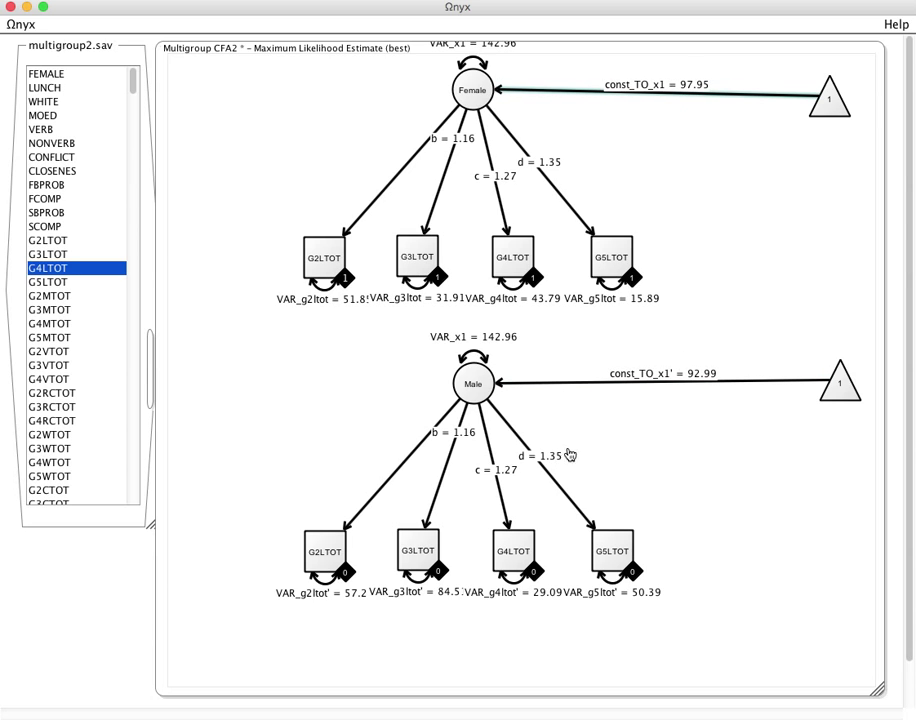
{"action": "key", "text": "Down"}
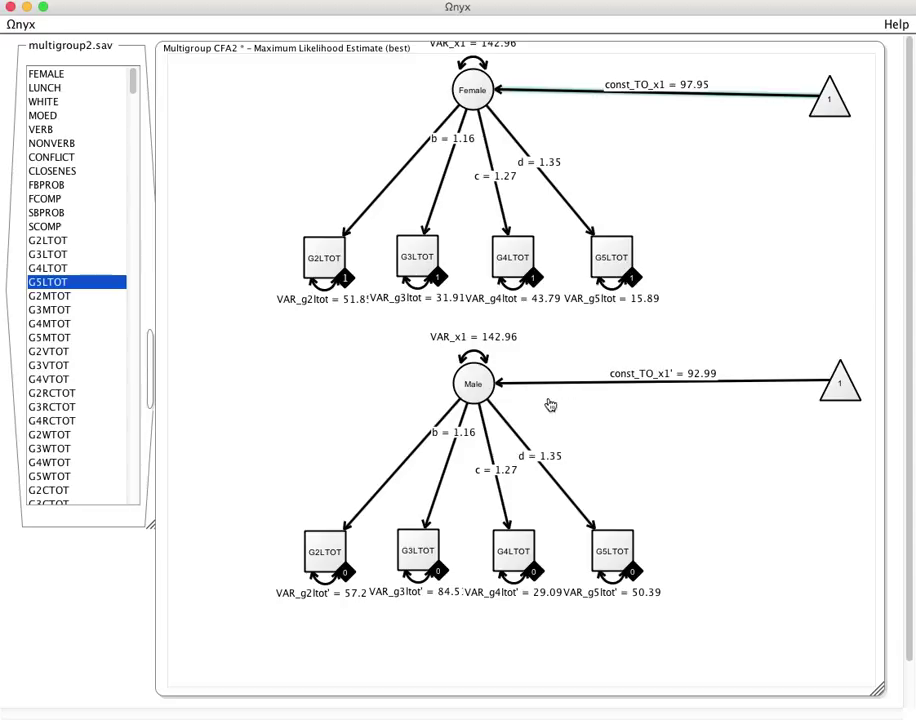
{"action": "left_click", "coordinate": [675, 387]}
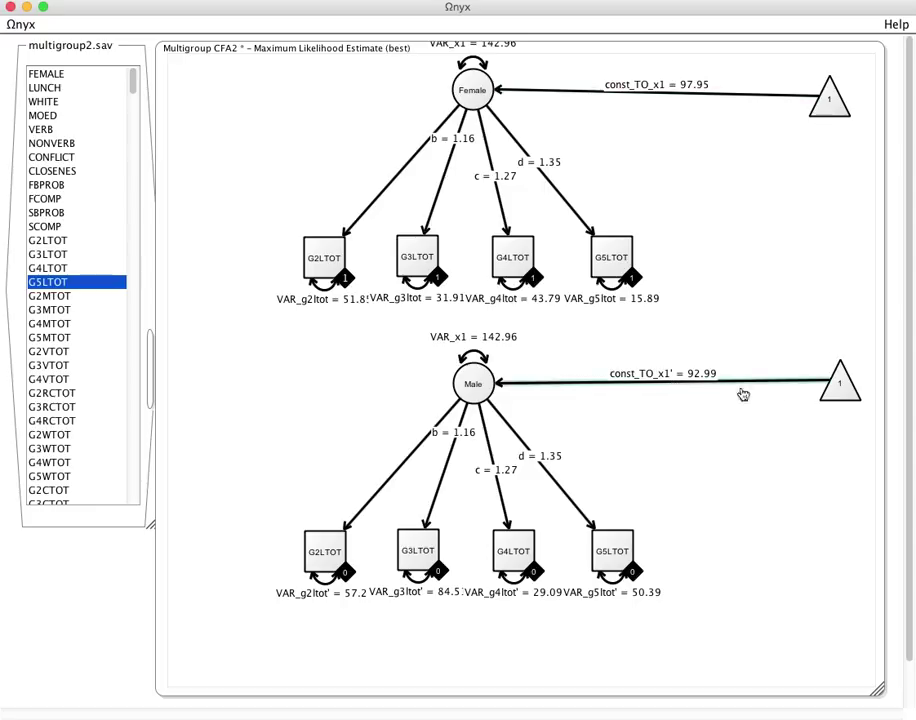
{"action": "right_click", "coordinate": [788, 388]}
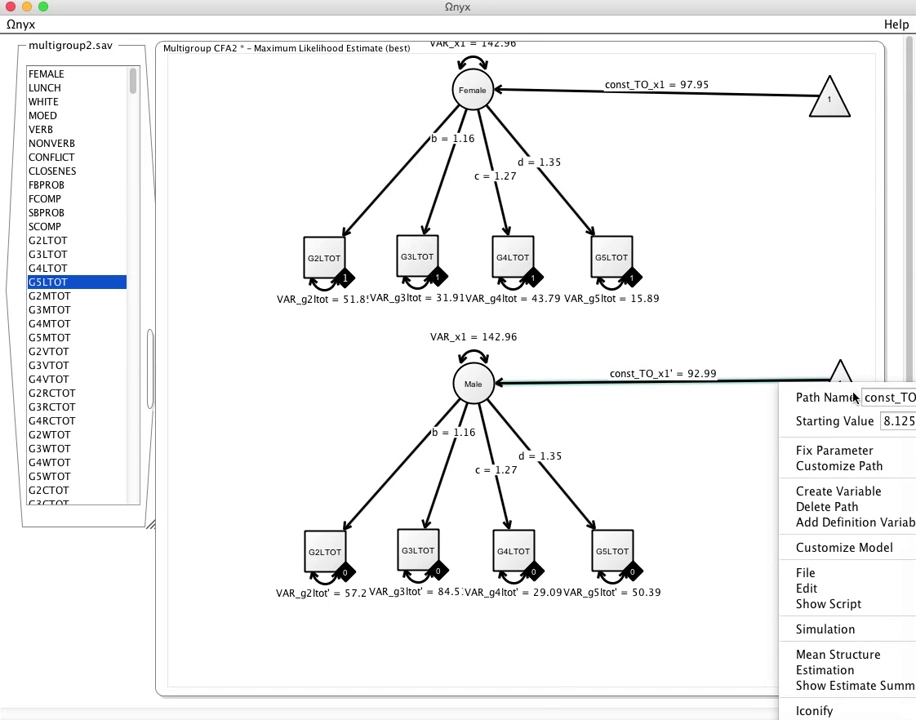
{"action": "key", "text": "super+Tab"}
{"action": "left_click", "coordinate": [439, 380]}
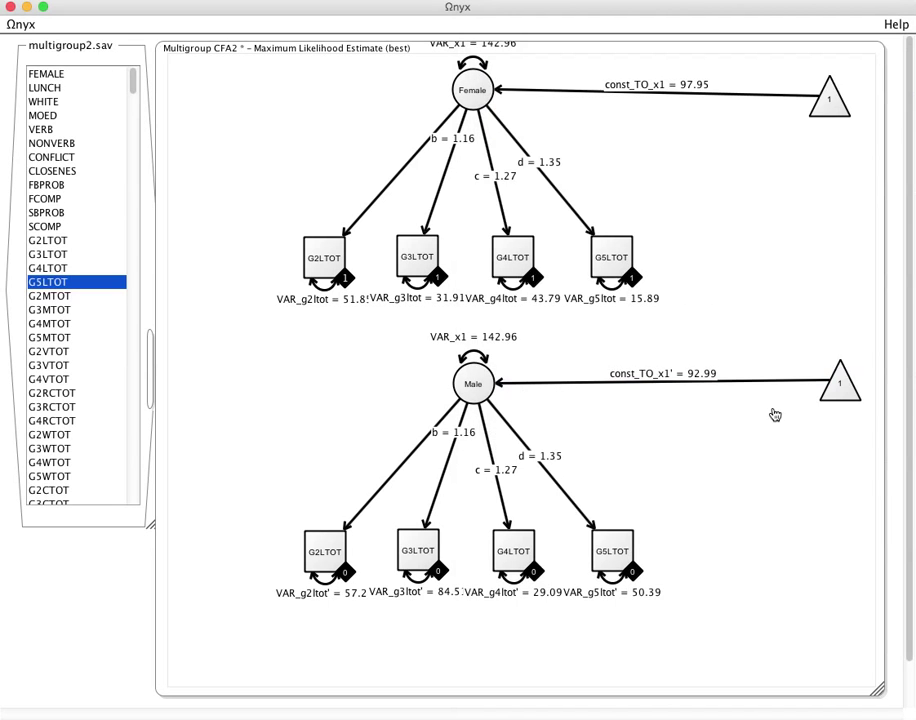
{"action": "right_click", "coordinate": [742, 383]}
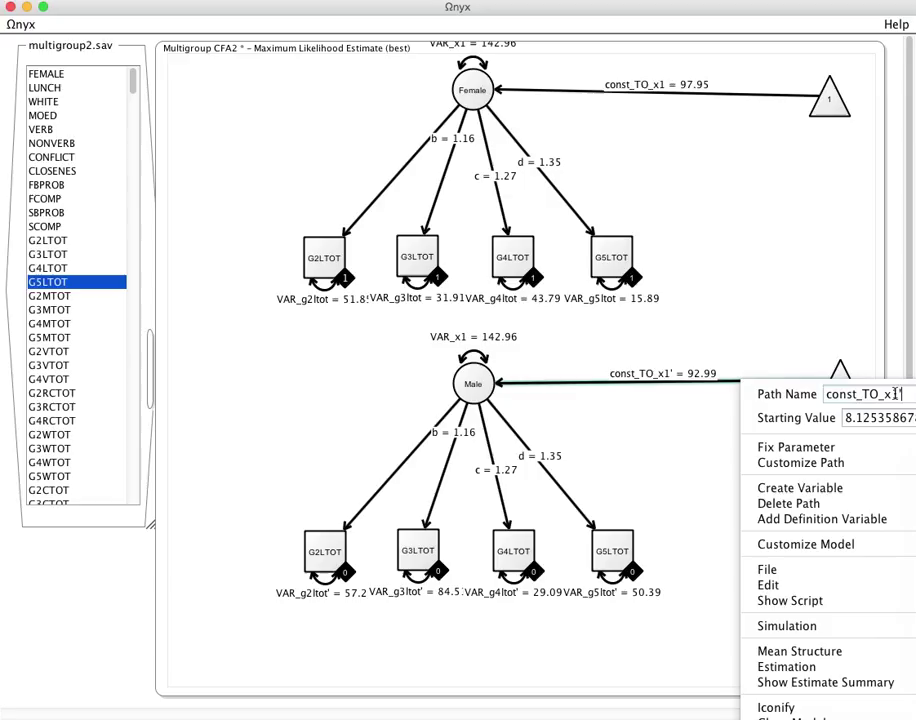
{"action": "key", "text": "BackSpace"}
{"action": "left_click", "coordinate": [716, 282]}
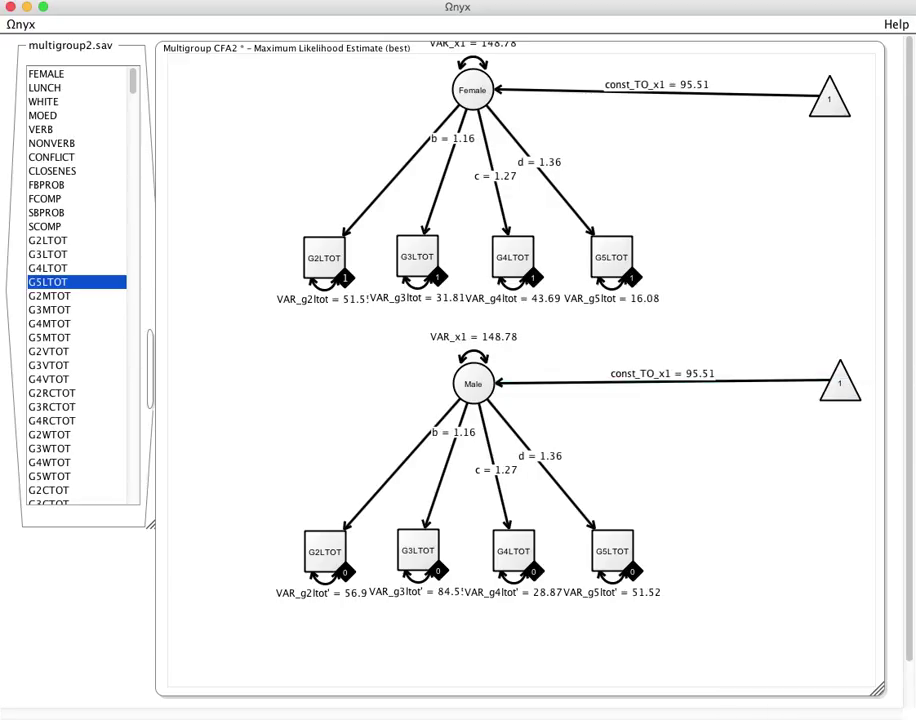
{"action": "key", "text": "super+Tab"}
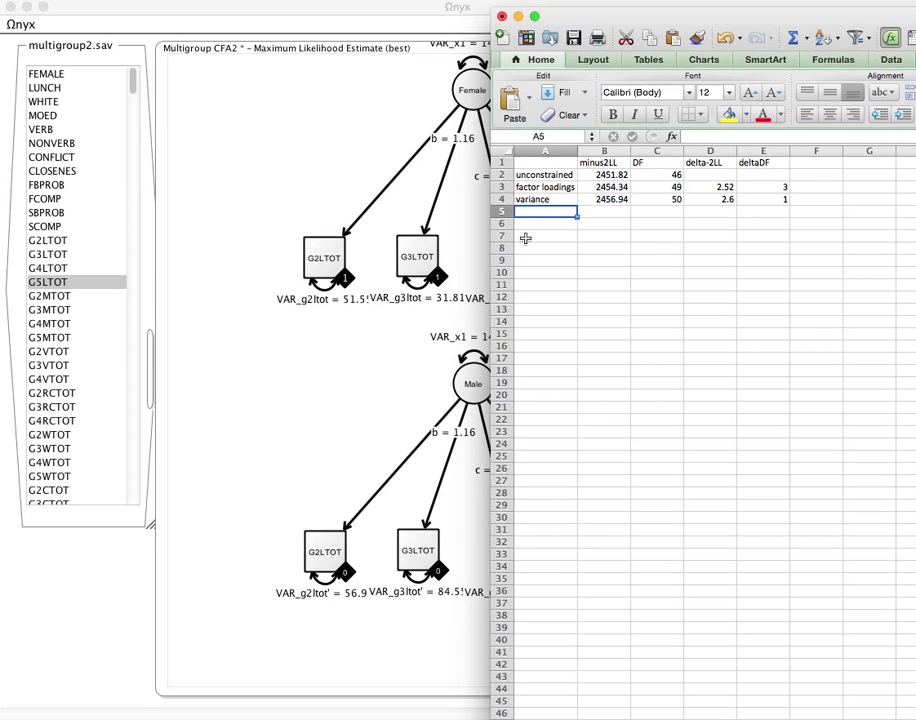
Step: Label the row 'means' and view the equal-means model's estimate summary: -2LL 2460.72, 51 df
{"action": "type", "text": "means"}
{"action": "key", "text": "Tab"}
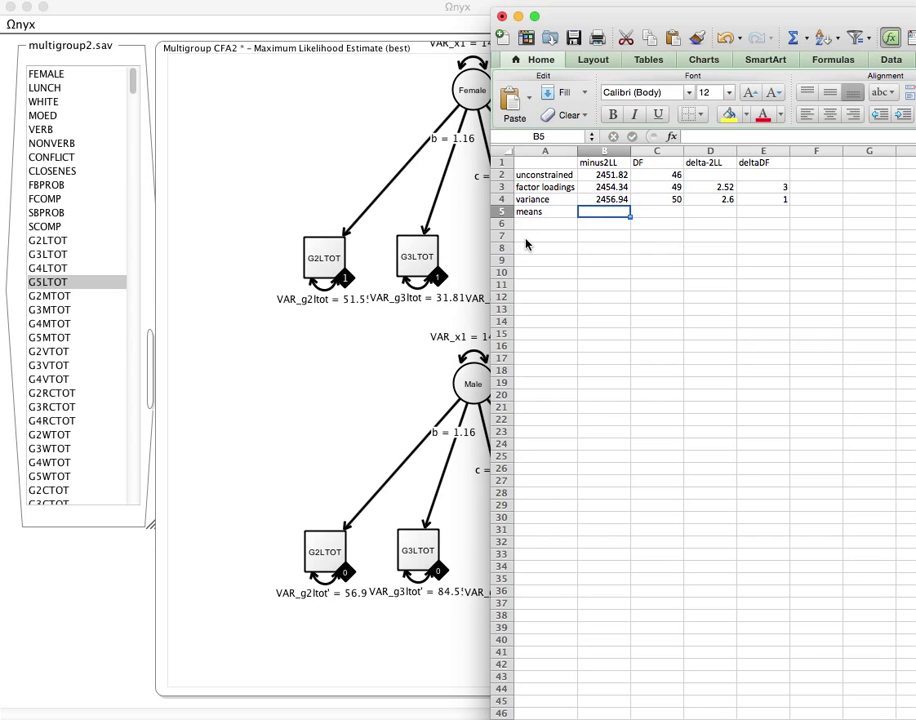
{"action": "right_click", "coordinate": [219, 350]}
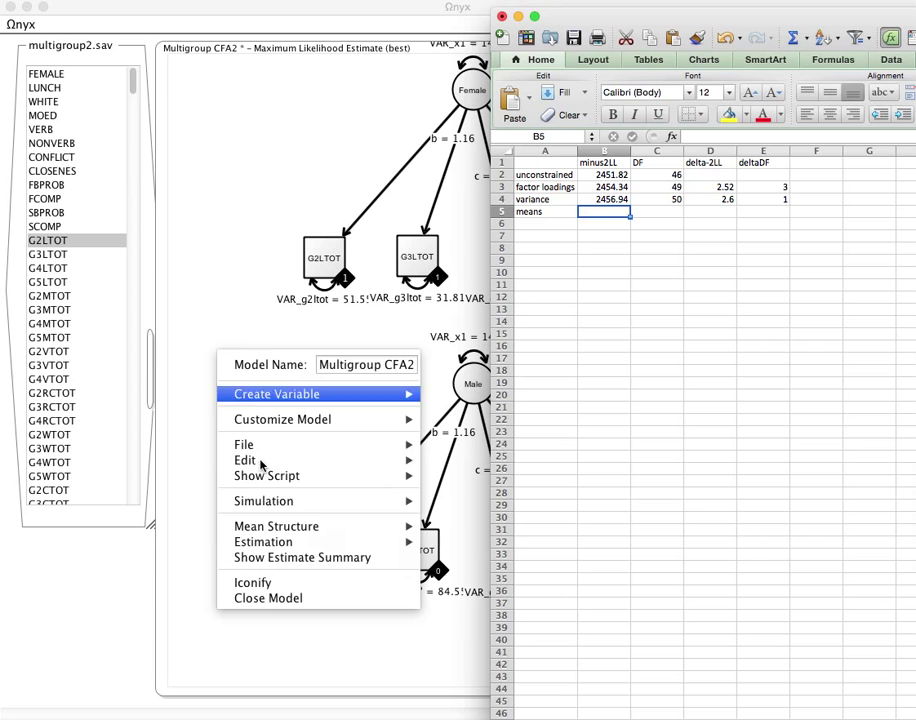
{"action": "left_click", "coordinate": [302, 557]}
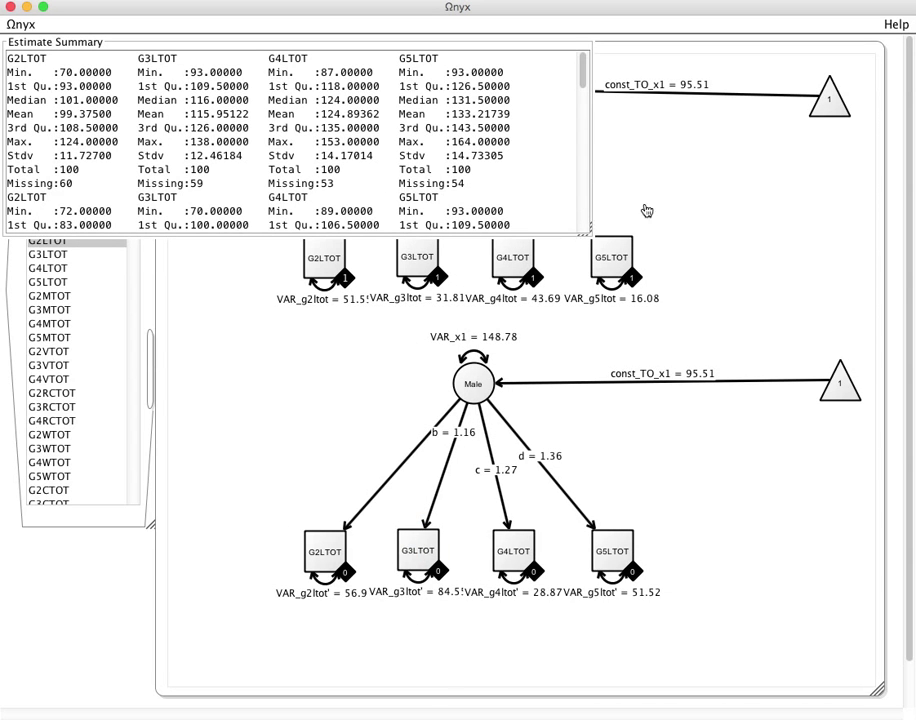
{"action": "left_click_drag", "start_coordinate": [590, 232], "coordinate": [643, 599]}
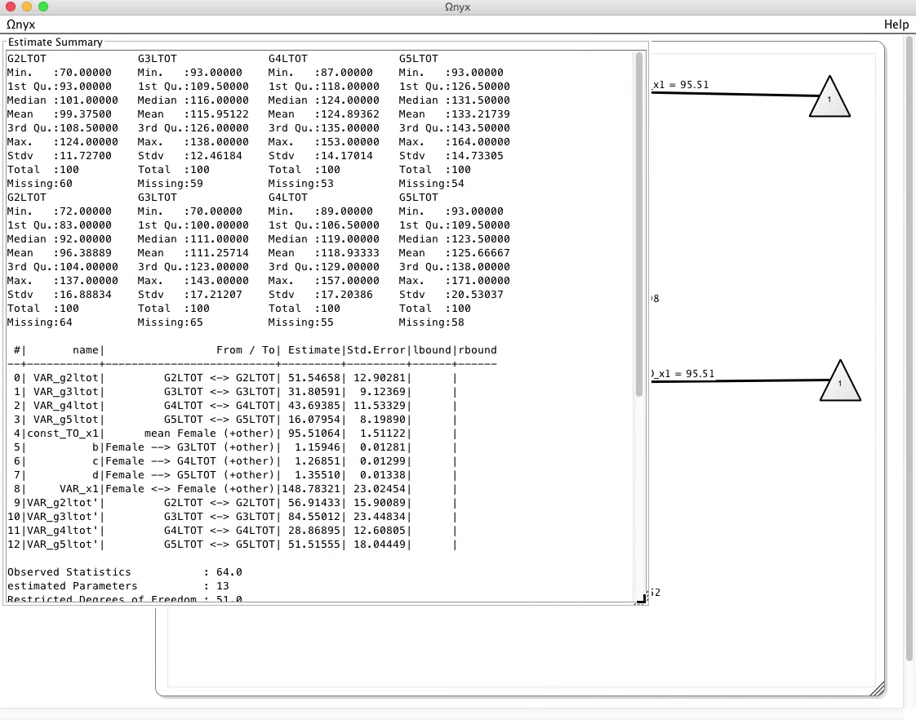
{"action": "scroll", "coordinate": [472, 399], "scroll_direction": "down", "scroll_amount": 10}
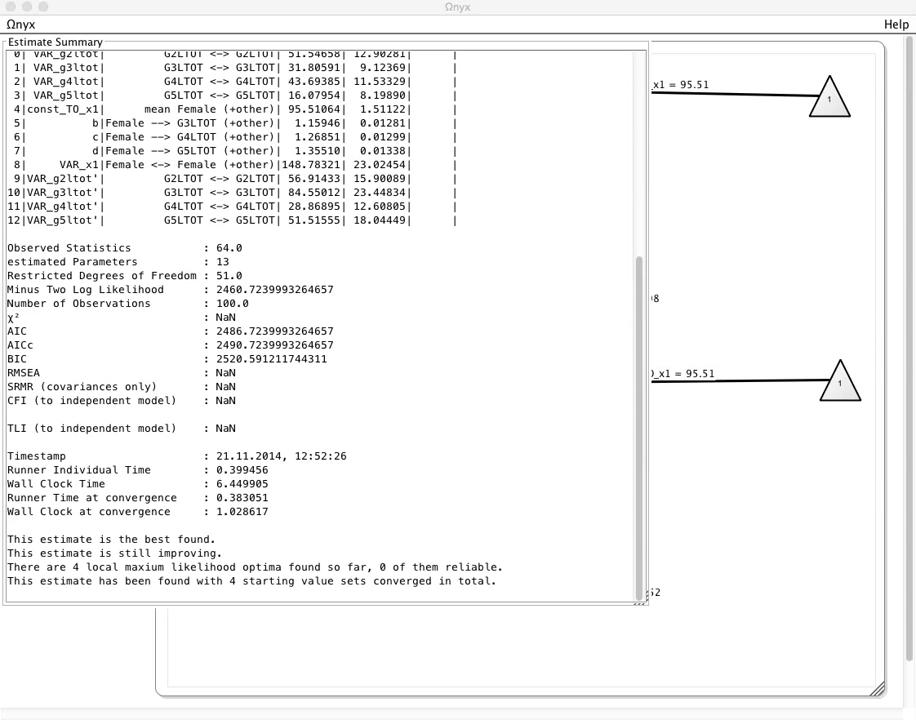
{"action": "key", "text": "super+Tab"}
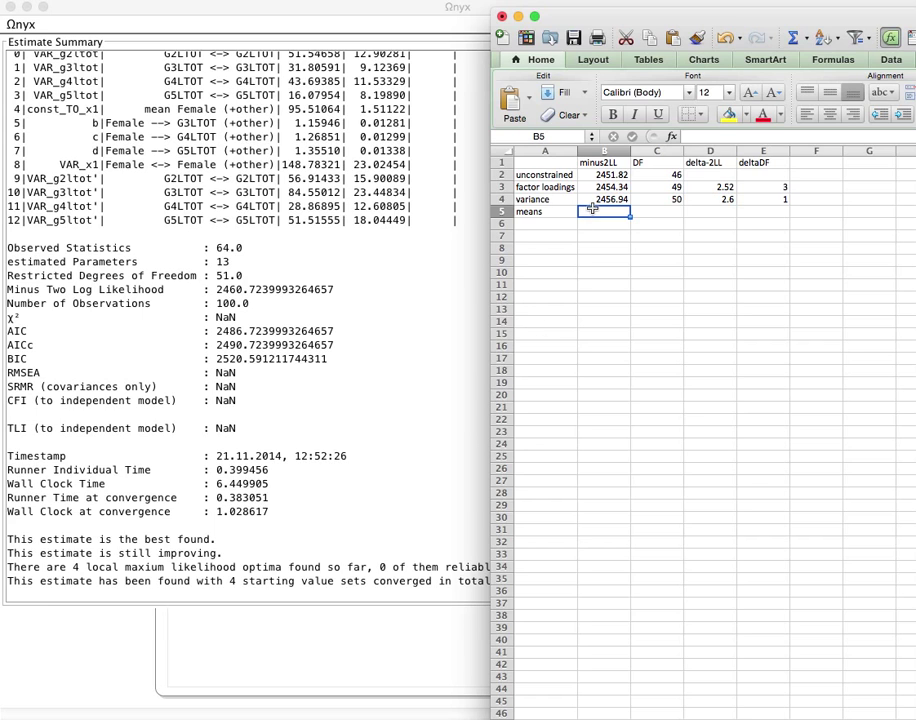
Step: Enter -2LL 2460.72 in B5 and df 51 in C5 for the means row
{"action": "type", "text": "2460"}
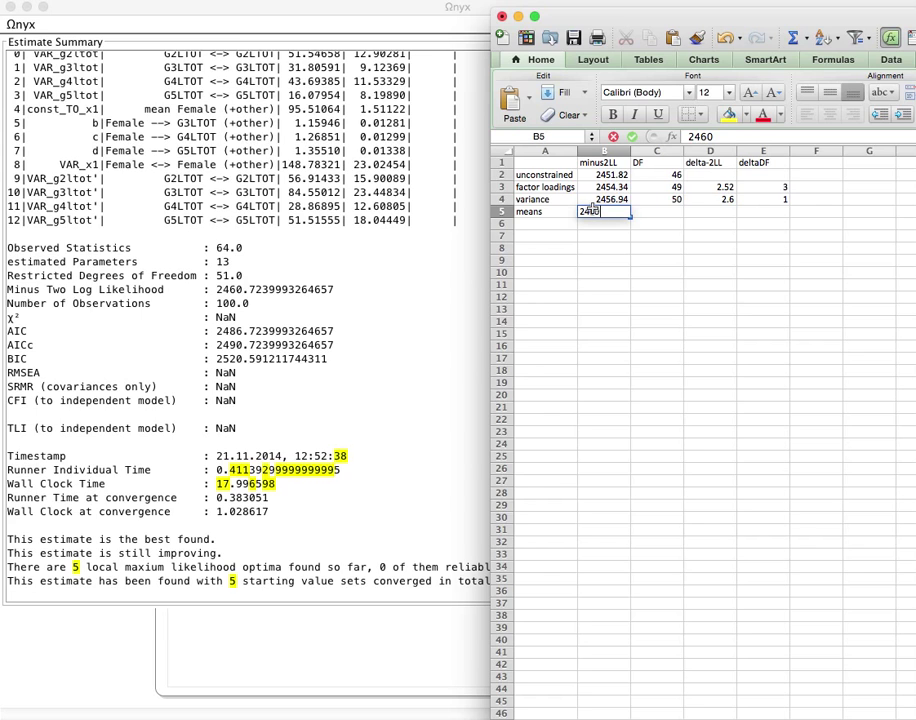
{"action": "type", "text": ".72"}
{"action": "key", "text": "Tab"}
{"action": "type", "text": "51"}
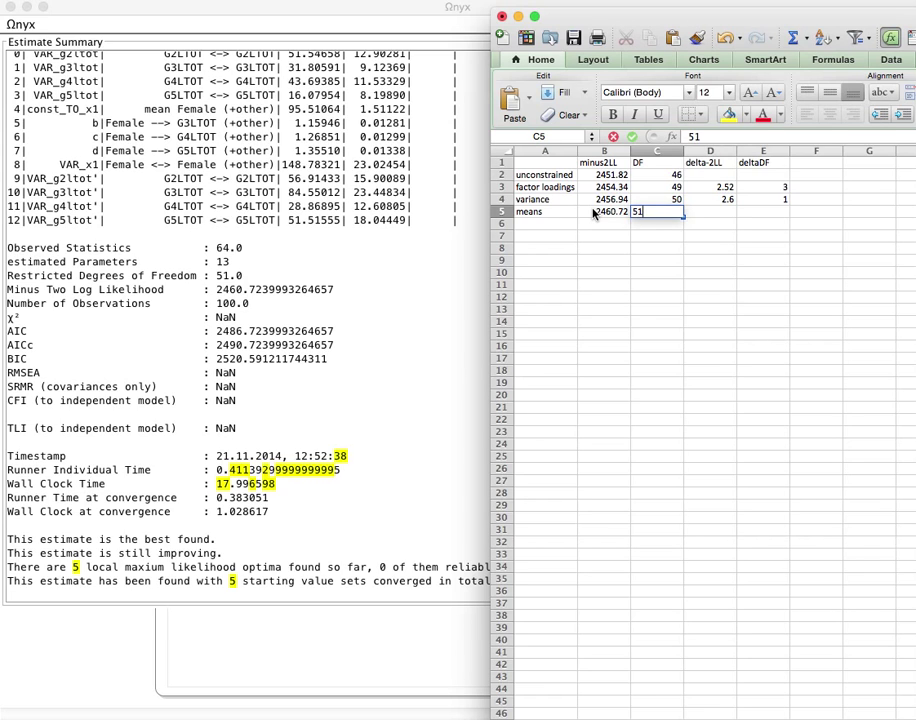
{"action": "key", "text": "Tab"}
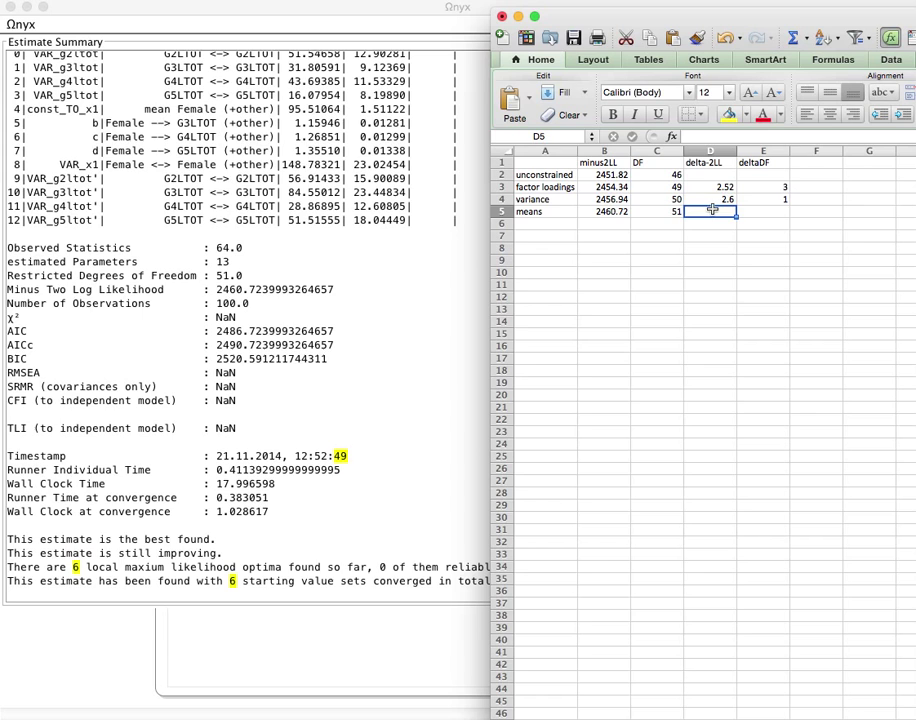
Step: Put the delta-2LL formula =B5-B4 in D5, giving 3.78
{"action": "type", "text": "="}
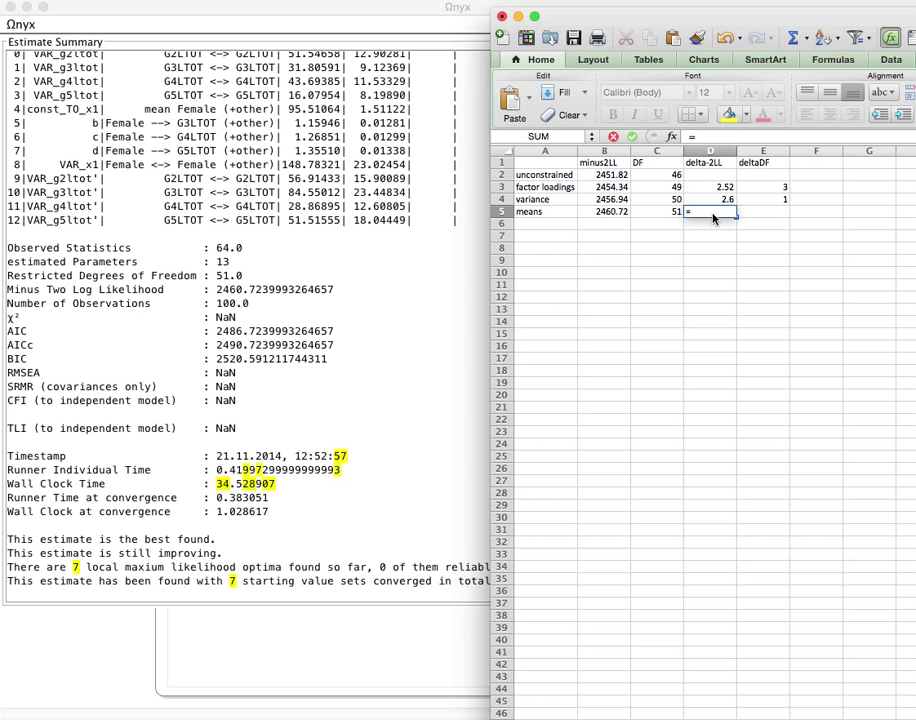
{"action": "left_click", "coordinate": [612, 212]}
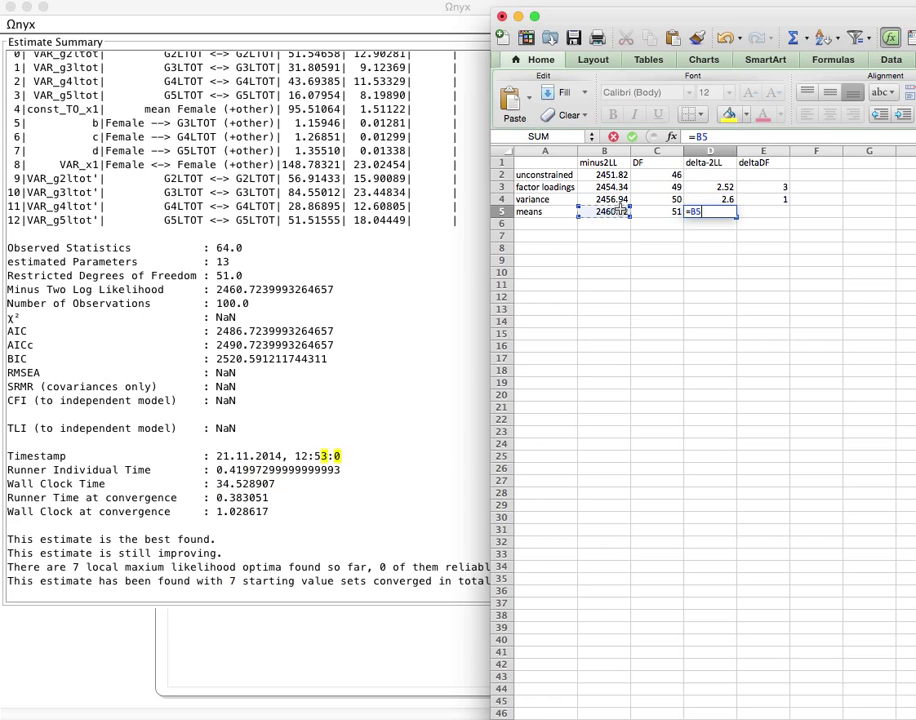
{"action": "type", "text": "-"}
{"action": "left_click", "coordinate": [621, 200]}
{"action": "key", "text": "Return"}
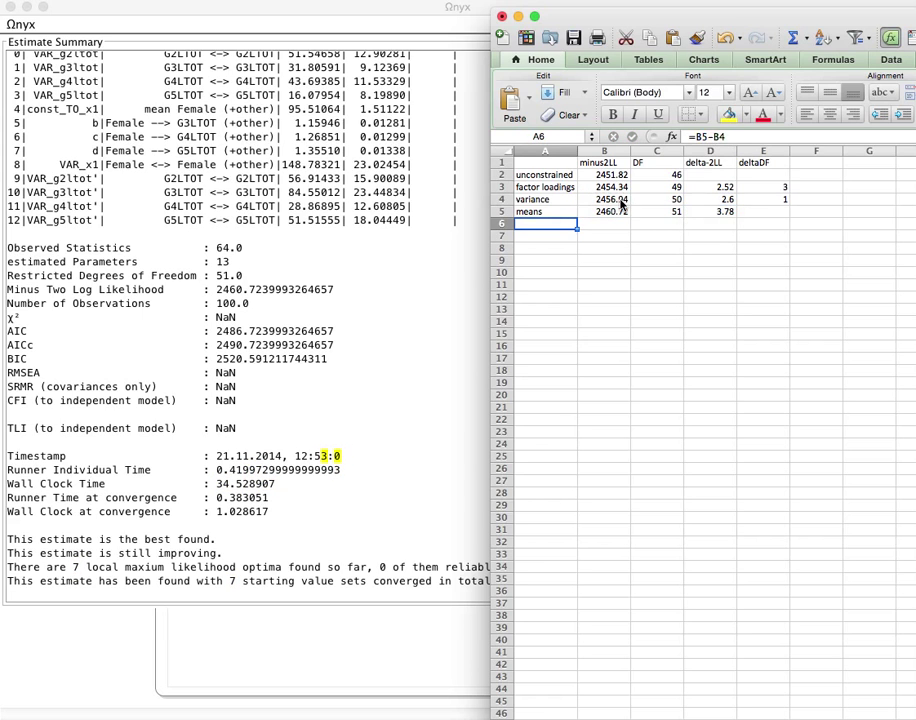
Step: Enter a deltaDF of 1 in E5 for the means row
{"action": "left_click", "coordinate": [782, 211]}
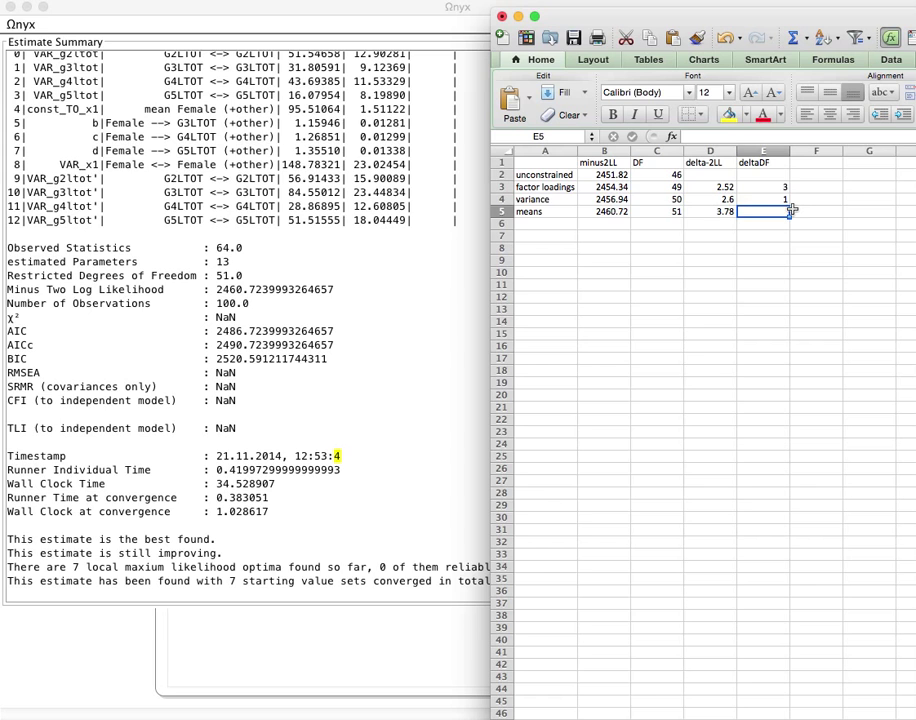
{"action": "type", "text": "1"}
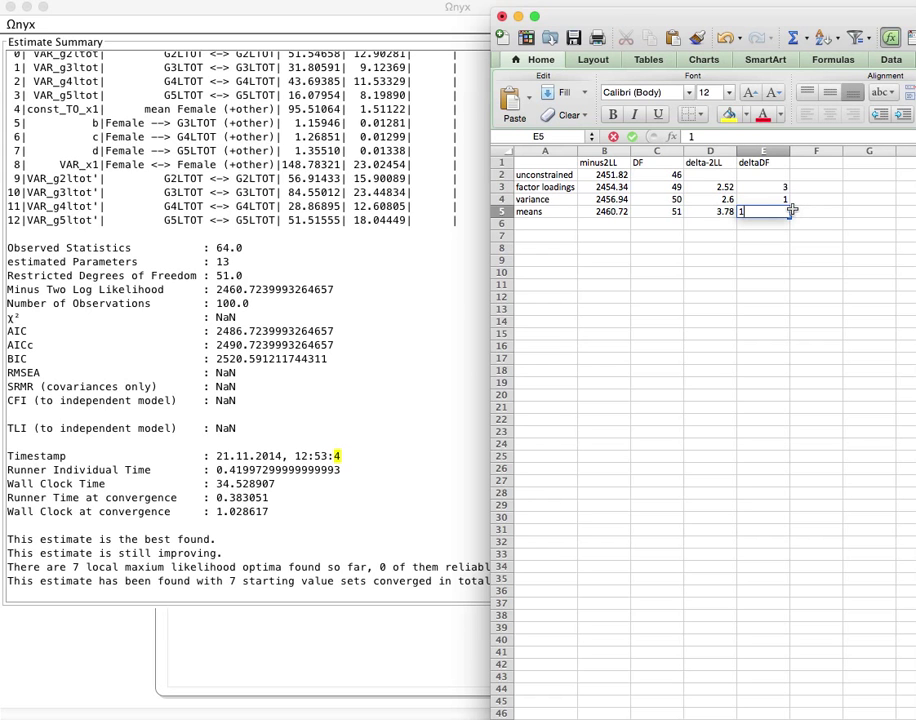
{"action": "key", "text": "Return"}
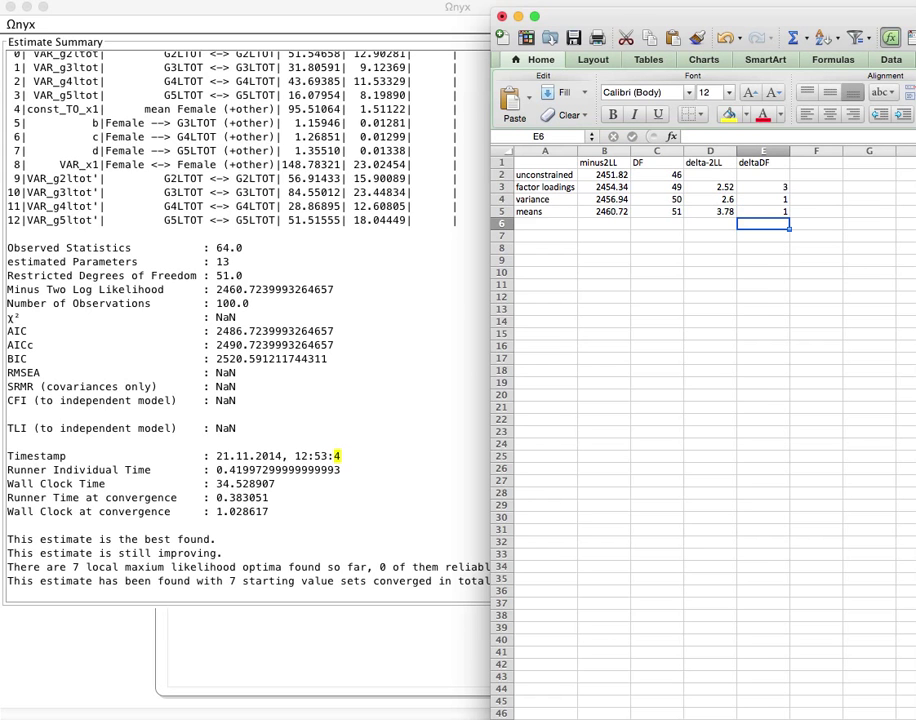
{"action": "key", "text": "super+Tab"}
{"action": "left_click_drag", "start_coordinate": [280, 118], "coordinate": [560, 336]}
Step: Load the chisq.html chi-square table and read the 1-df critical value, 3.84 at P = 0.05
{"action": "left_click", "coordinate": [422, 341]}
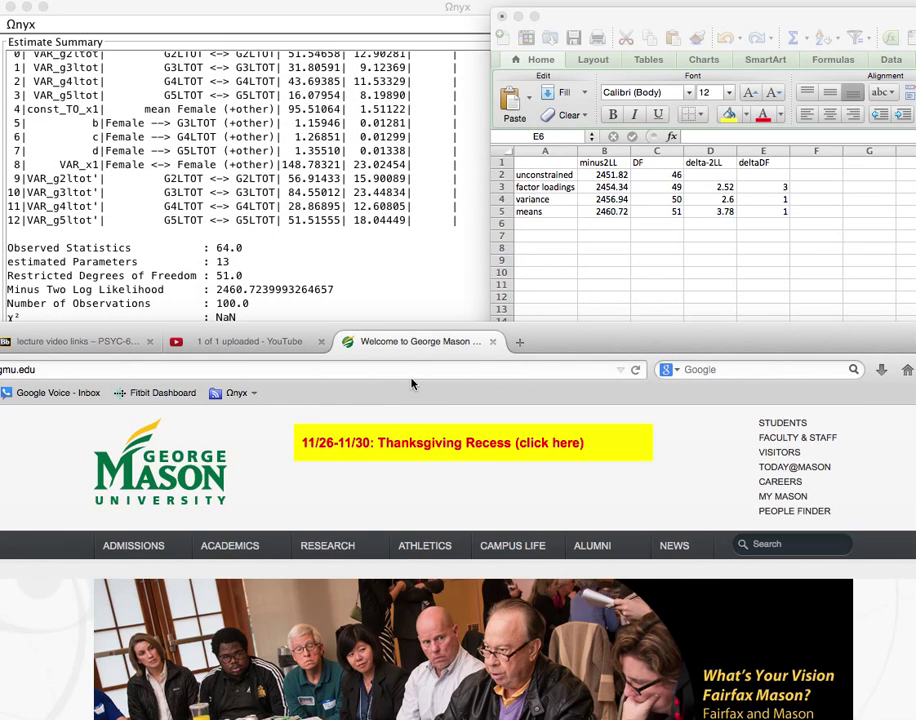
{"action": "left_click", "coordinate": [411, 368]}
{"action": "type", "text": "comcast"}
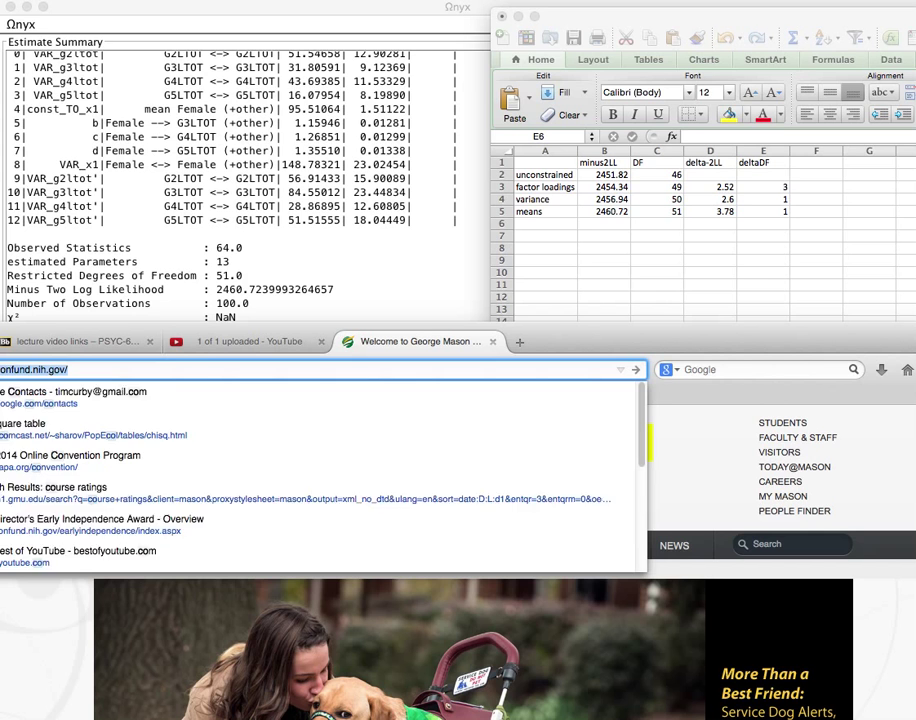
{"action": "key", "text": "Down"}
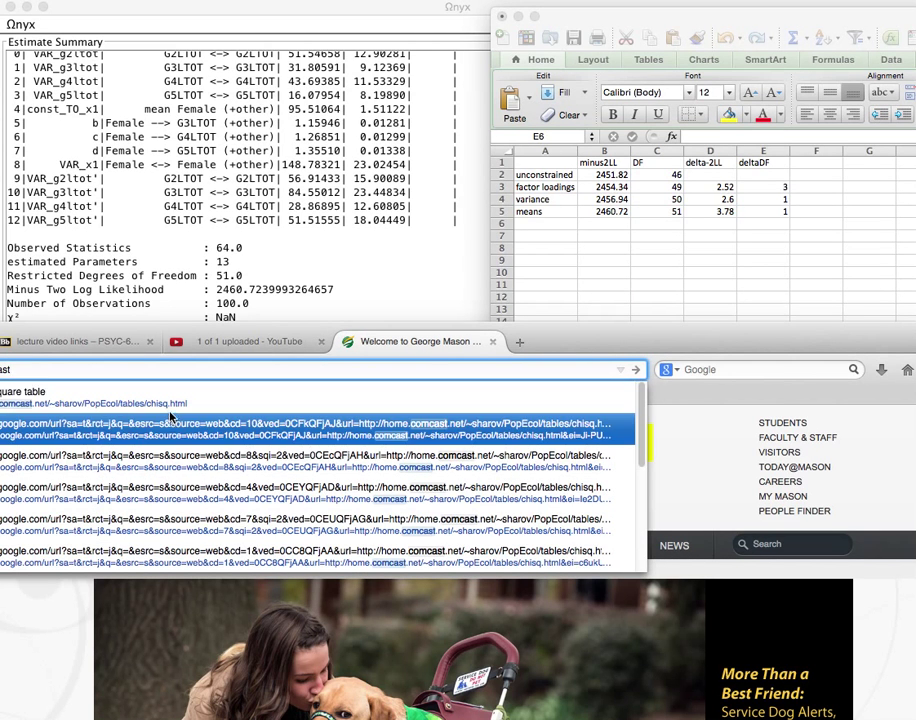
{"action": "key", "text": "Return"}
{"action": "left_click_drag", "start_coordinate": [608, 341], "coordinate": [750, 16]}
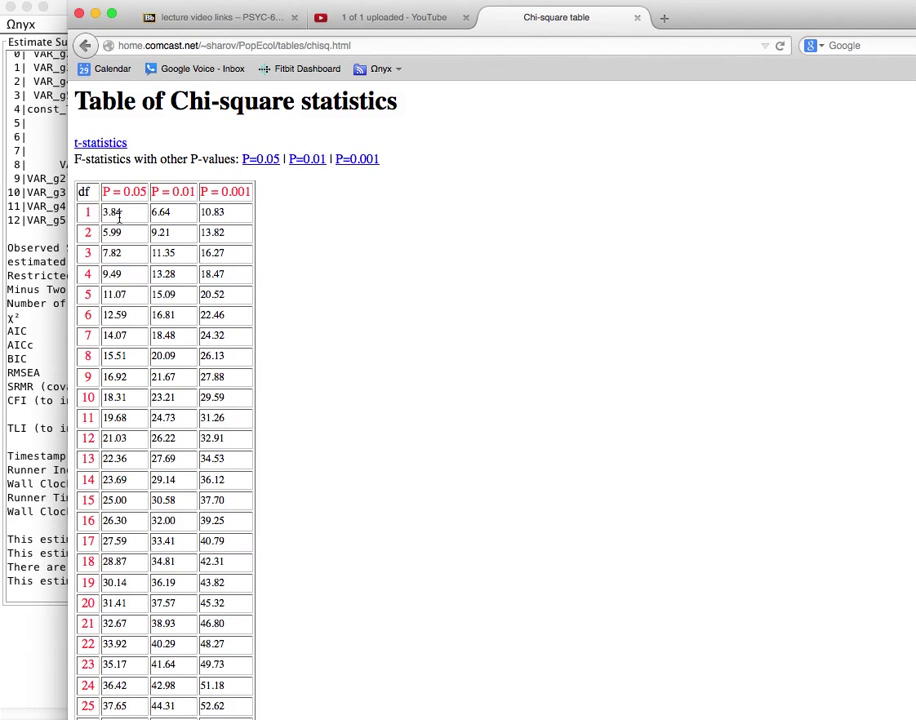
{"action": "left_click_drag", "start_coordinate": [828, 18], "coordinate": [655, 663]}
{"action": "left_click", "coordinate": [726, 212]}
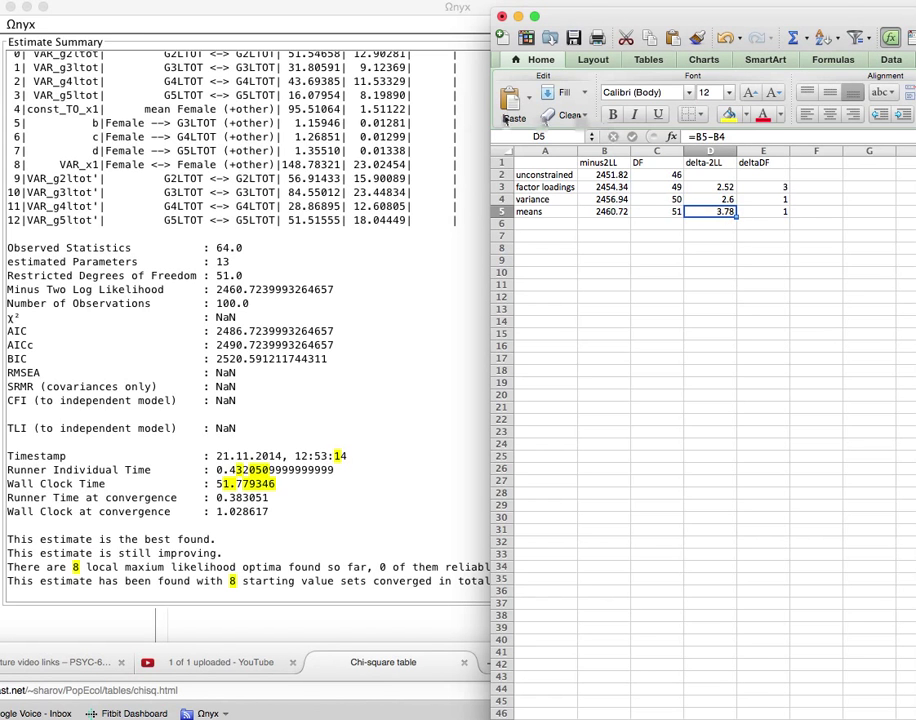
Step: Raise the Multigroup CFA2 diagram above the Estimate Summary in Ωnyx
{"action": "left_click", "coordinate": [411, 401]}
{"action": "left_click", "coordinate": [707, 306]}
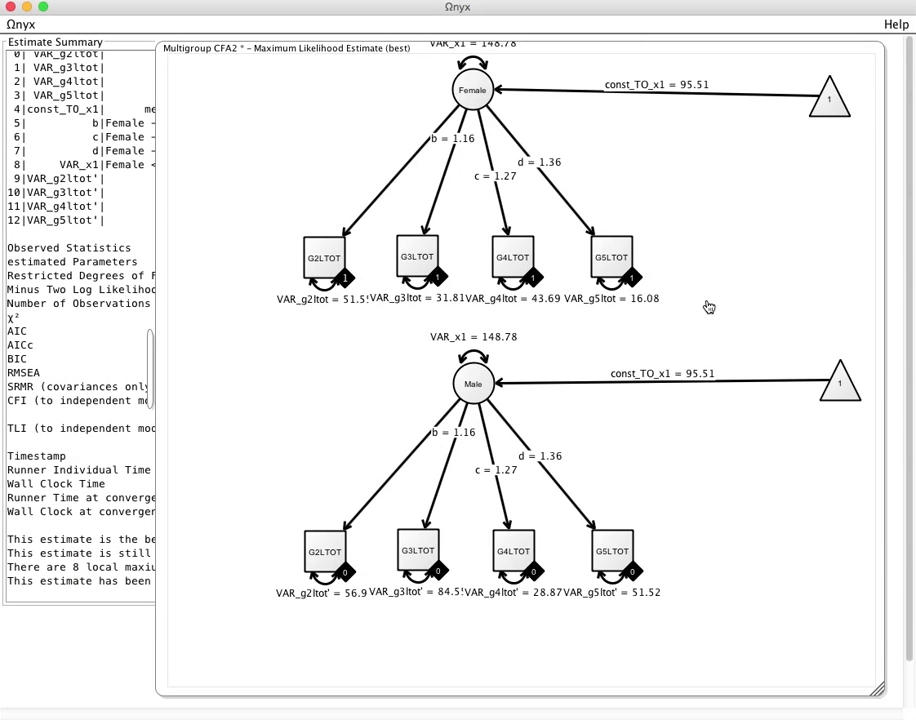